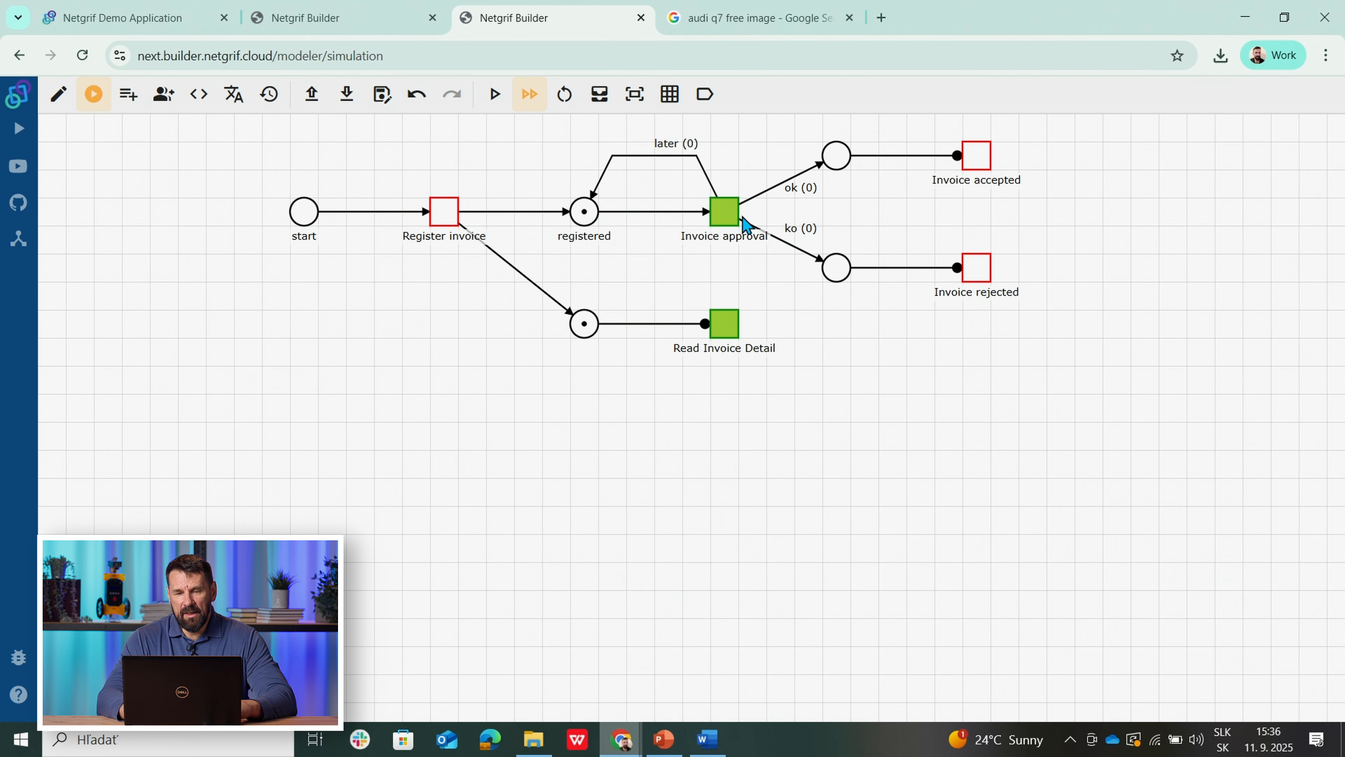
# Step: Assign Invoice approval, save later as 1, finish it back to registered, and reassign it
pyautogui.click(732, 225)
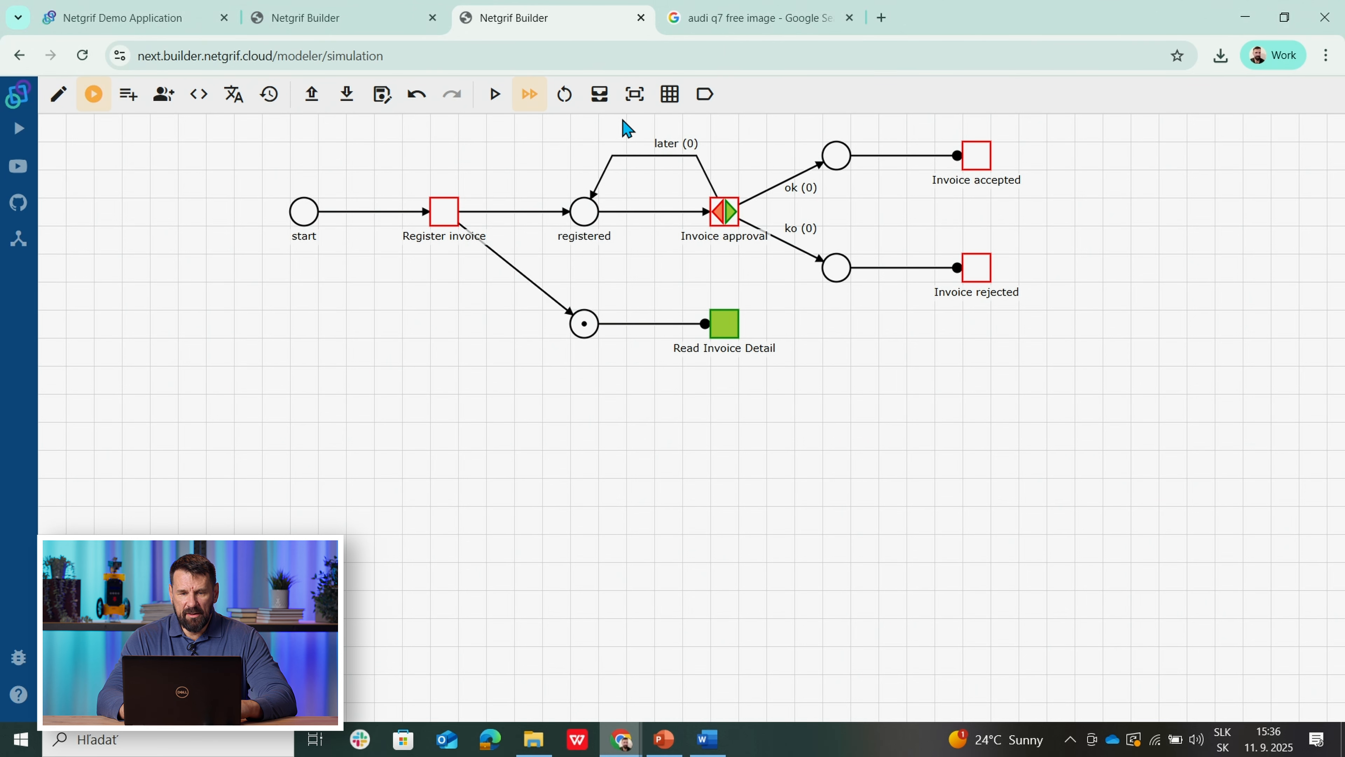
pyautogui.click(600, 96)
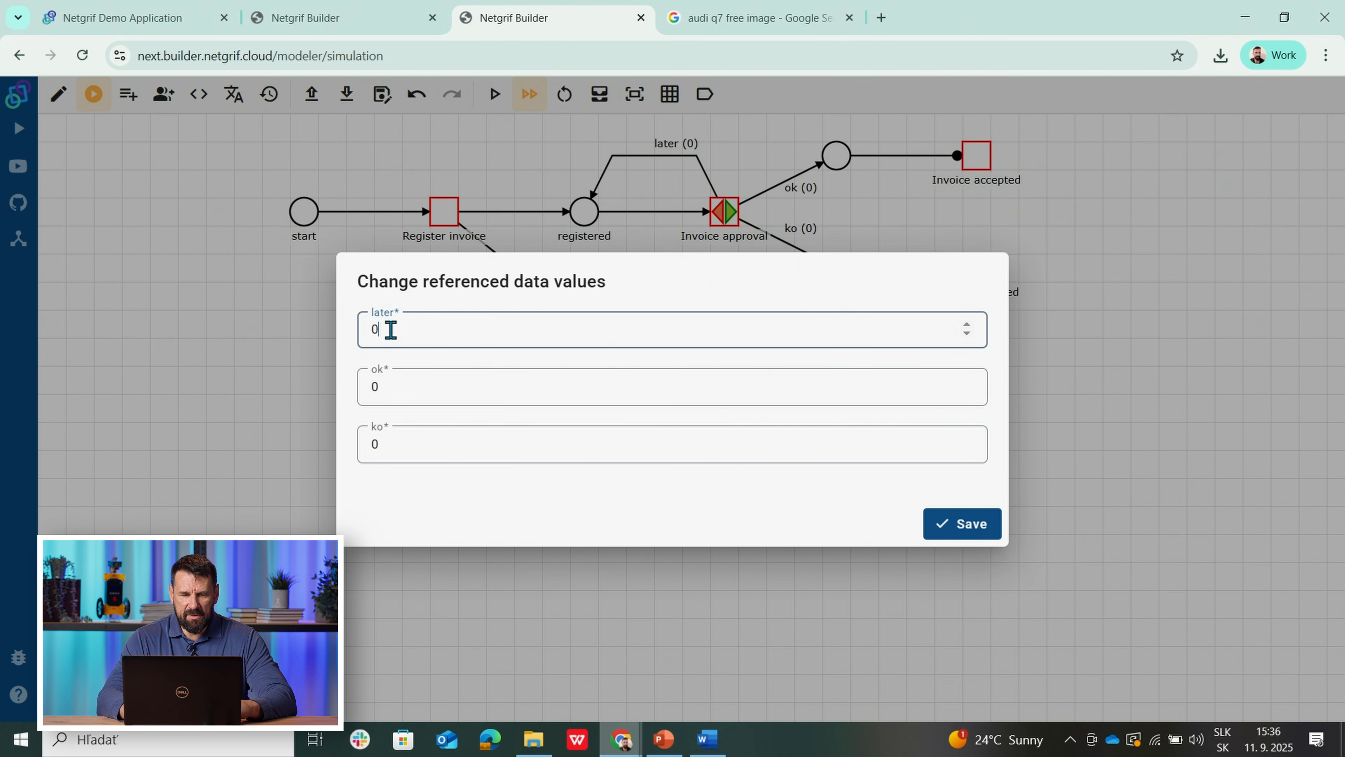
pyautogui.press('BackSpace')
pyautogui.write('1')
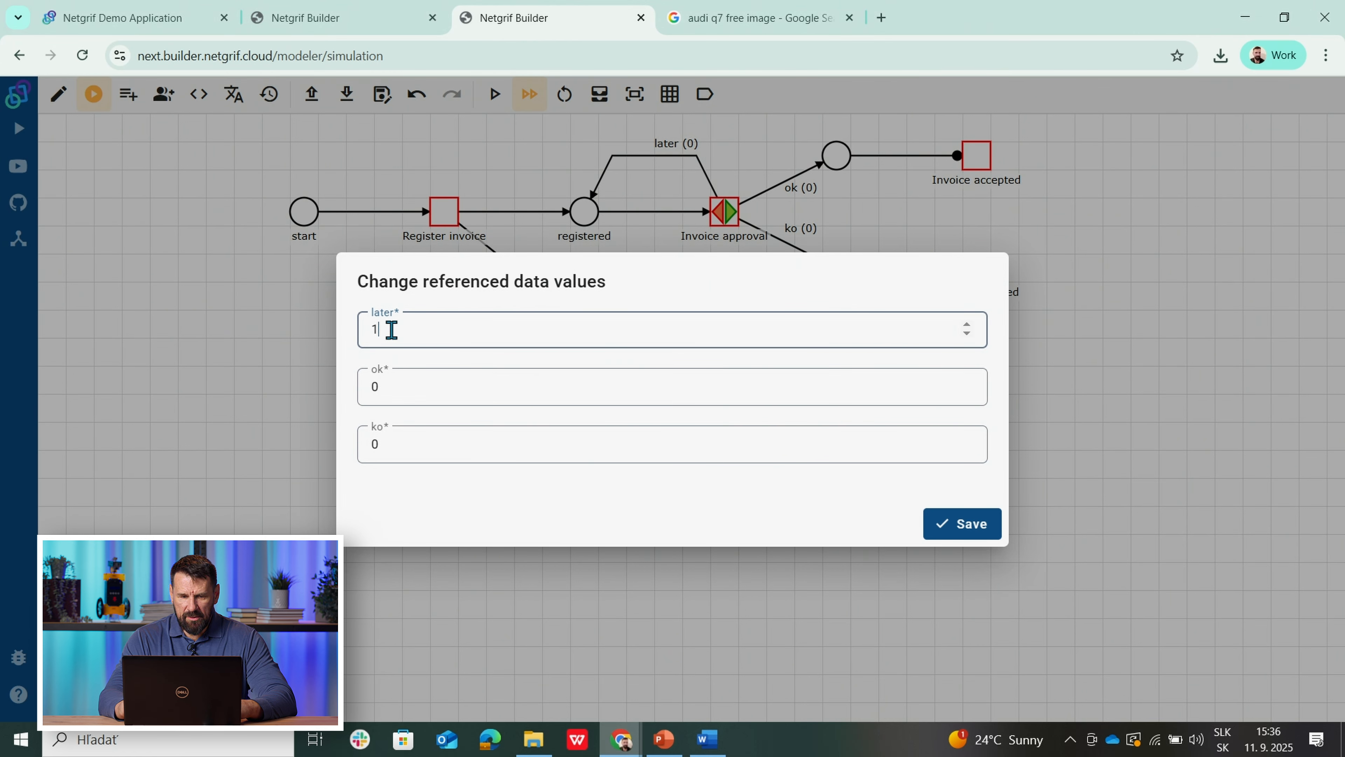
pyautogui.click(966, 530)
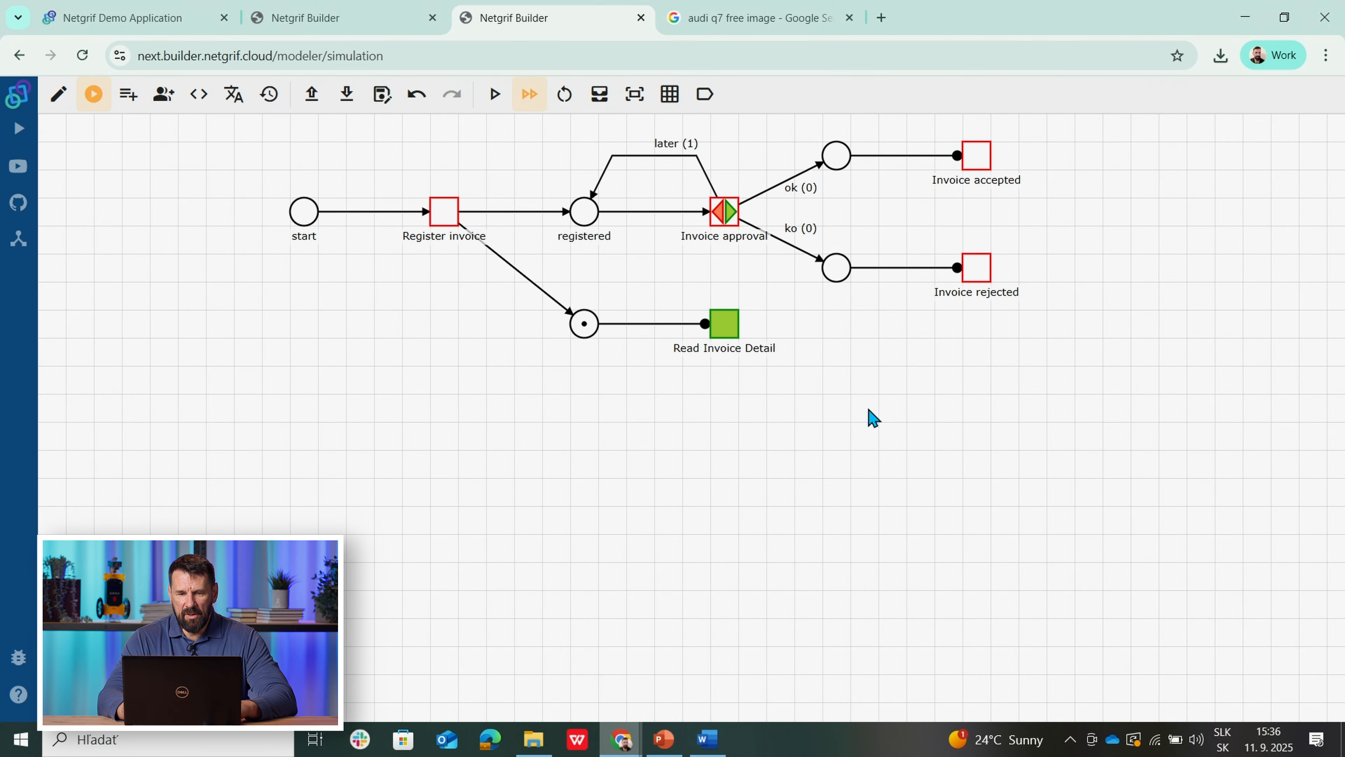
pyautogui.click(729, 219)
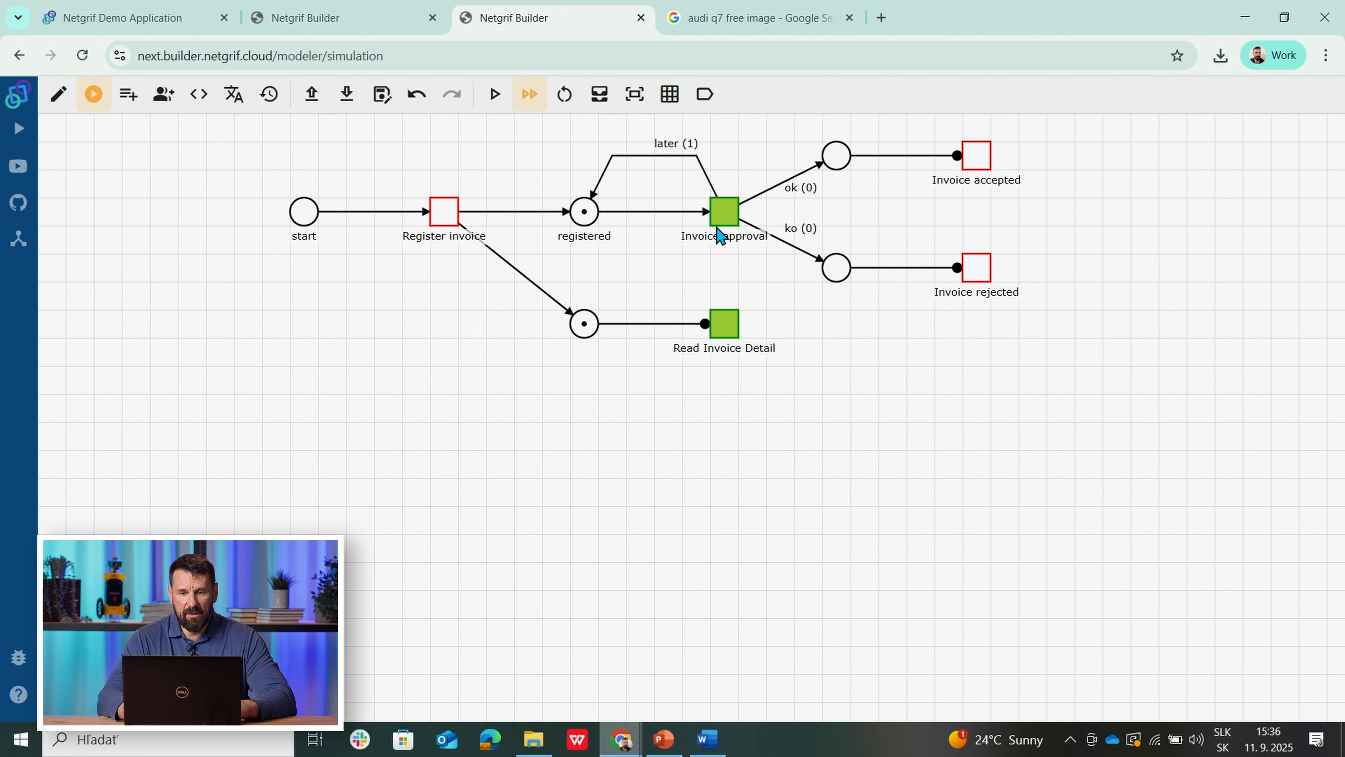
pyautogui.click(727, 219)
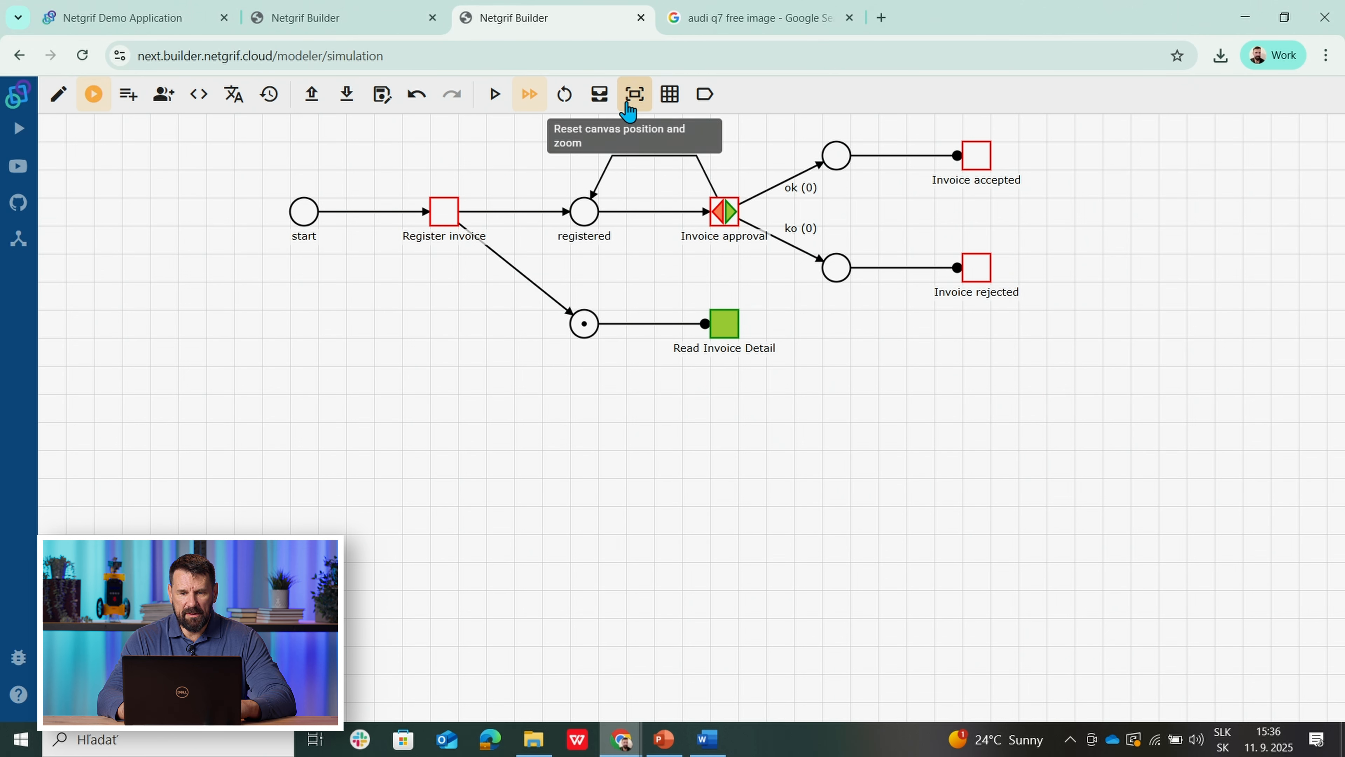
# Step: Save the ok value as 1 and finish Invoice approval so Invoice accepted becomes enabled
pyautogui.click(600, 96)
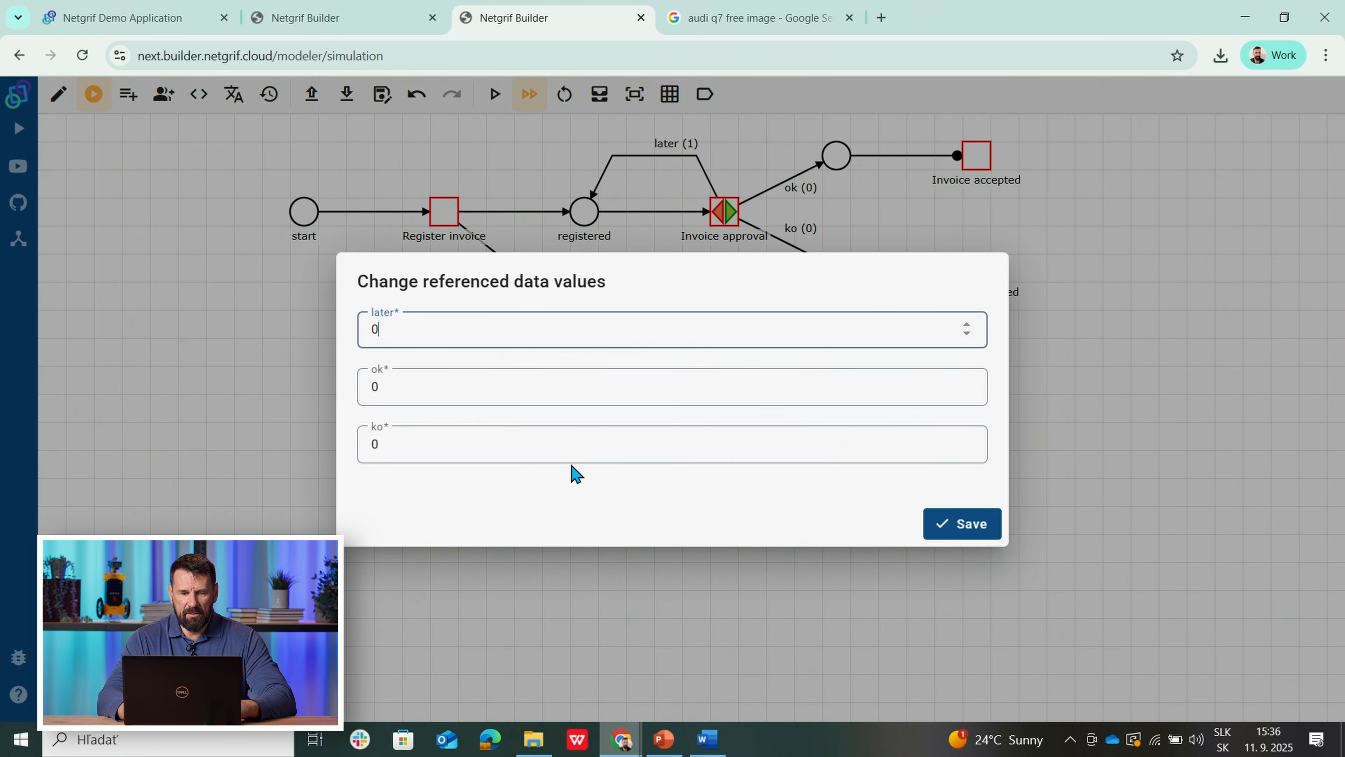
pyautogui.click(385, 391)
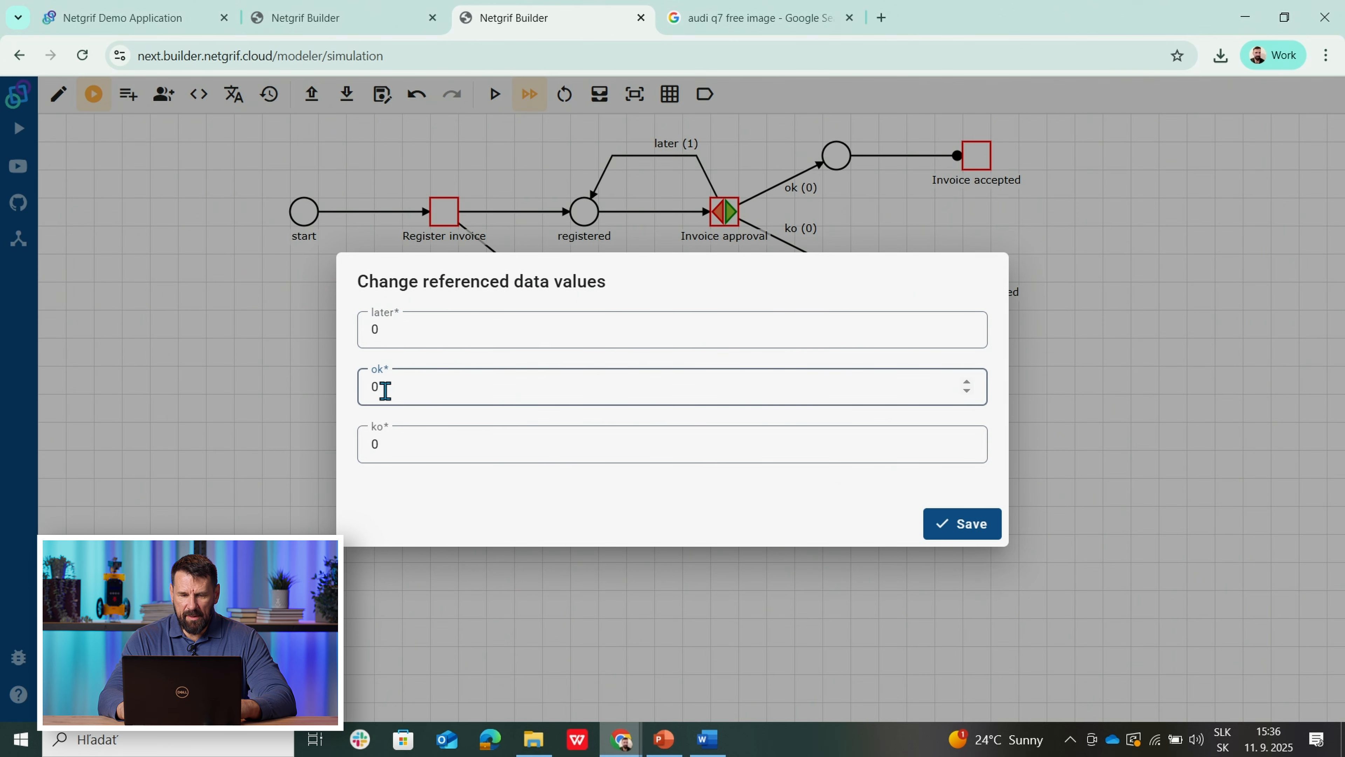
pyautogui.press('BackSpace')
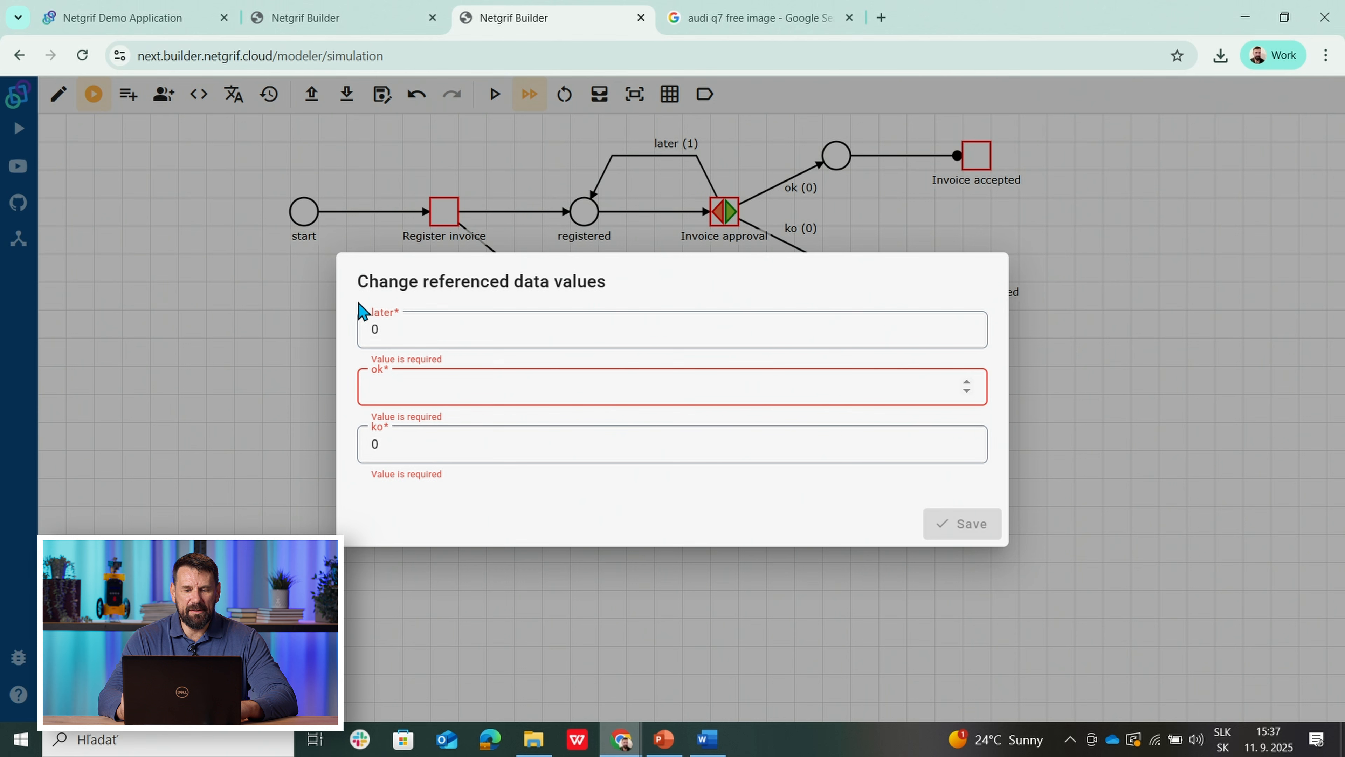
pyautogui.write('1')
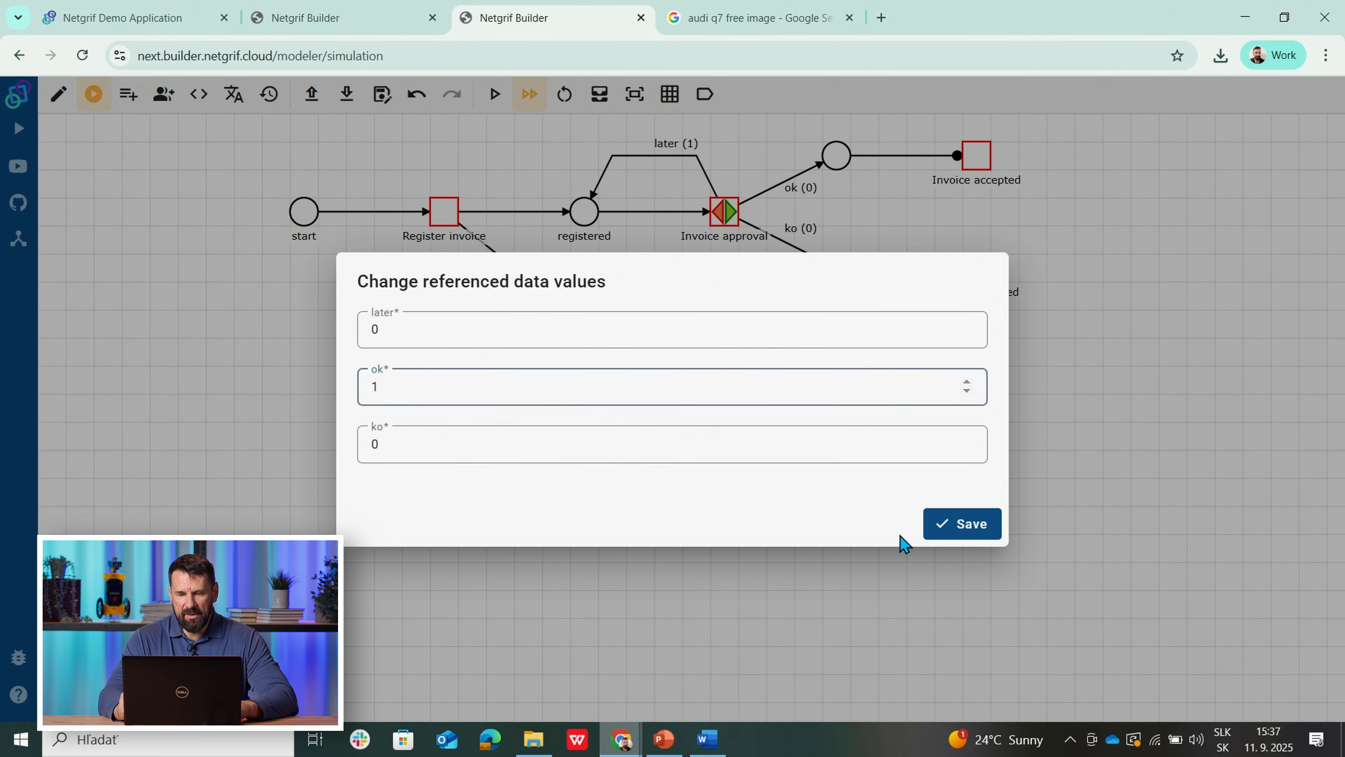
pyautogui.click(967, 532)
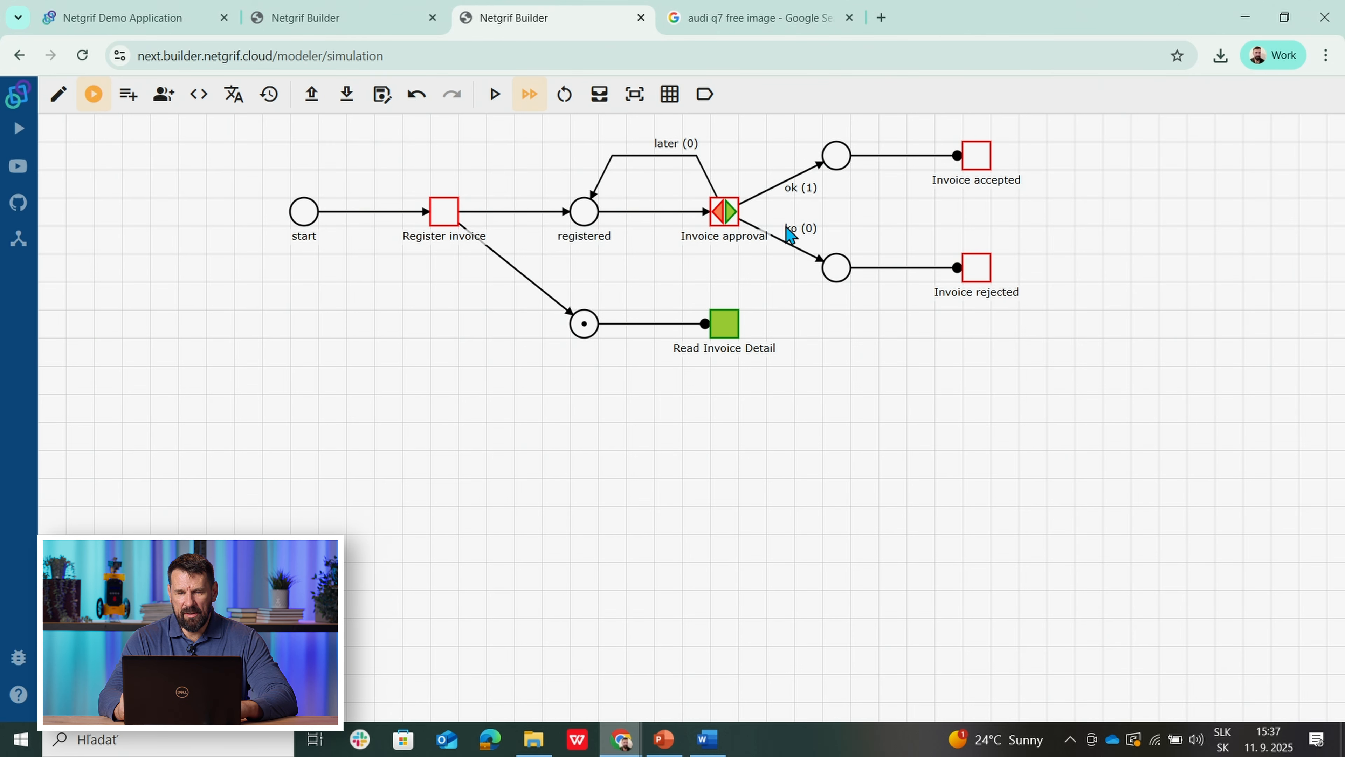
pyautogui.click(732, 215)
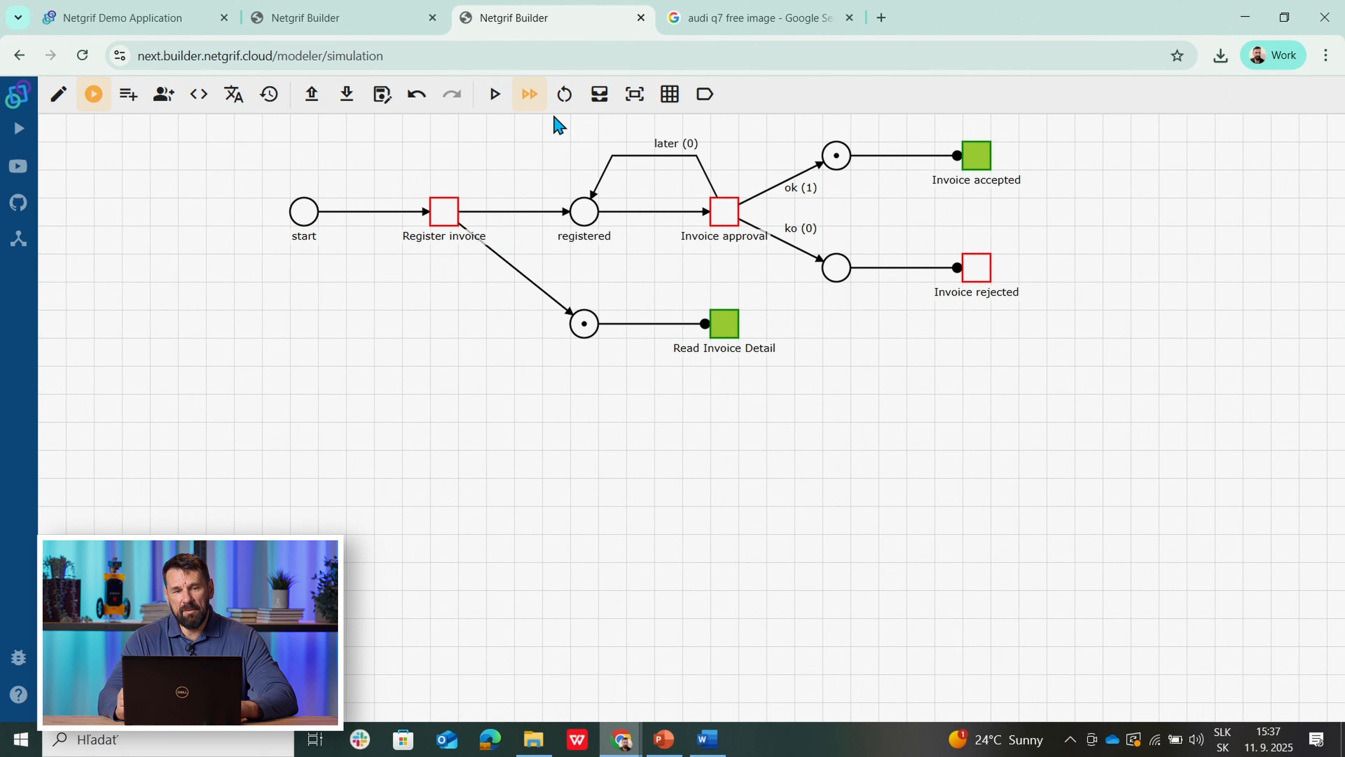
# Step: On the order approval net, assign and then cancel the Bulk Approval task
pyautogui.click(355, 17)
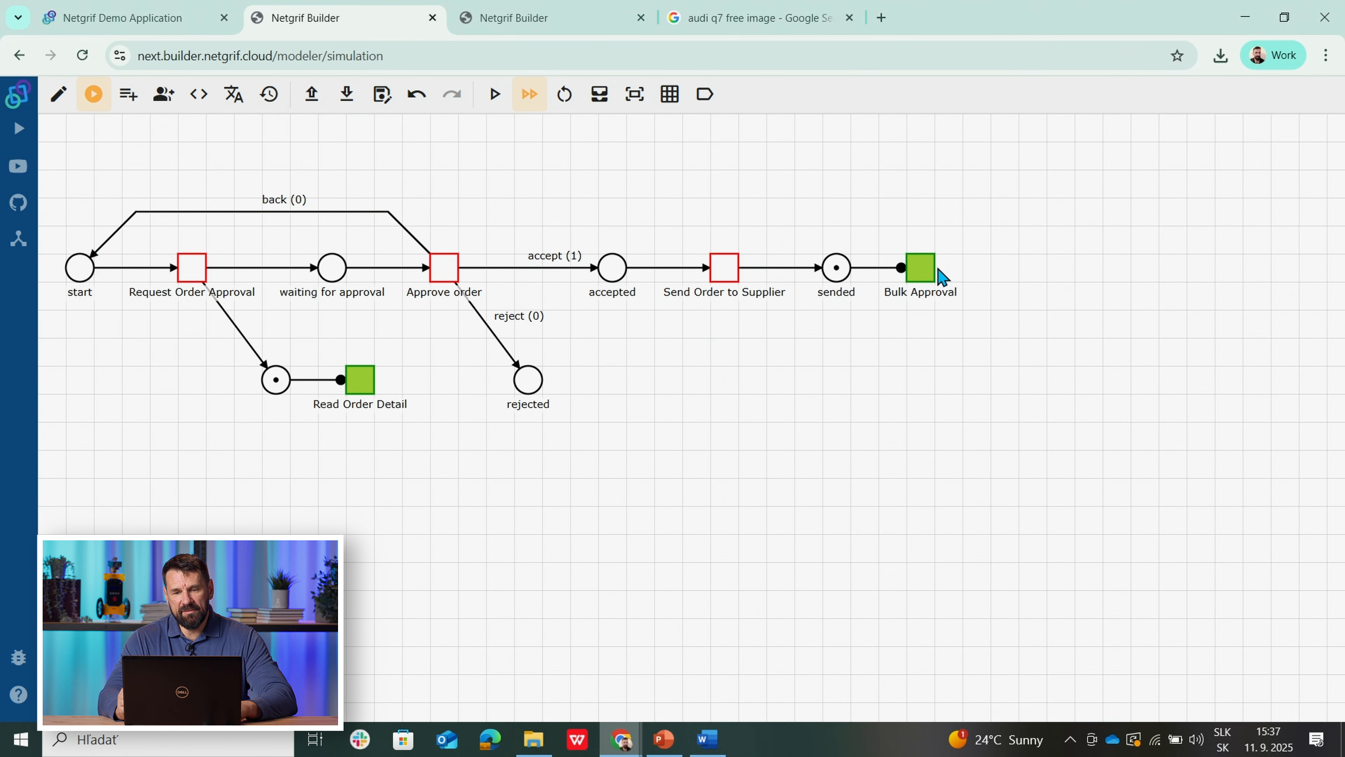
pyautogui.click(928, 278)
pyautogui.click(932, 278)
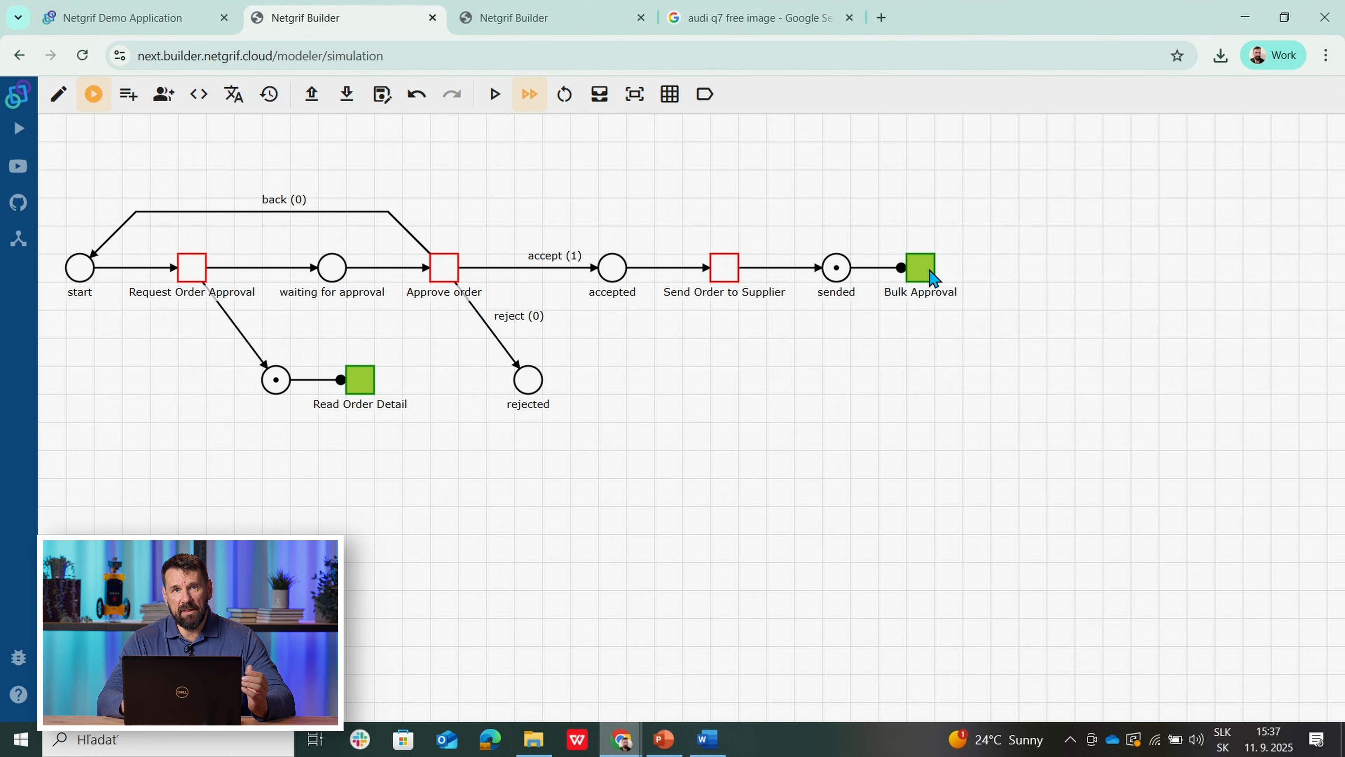
# Step: Exit simulation into edit mode on the invoice net, then on the order net
pyautogui.click(501, 11)
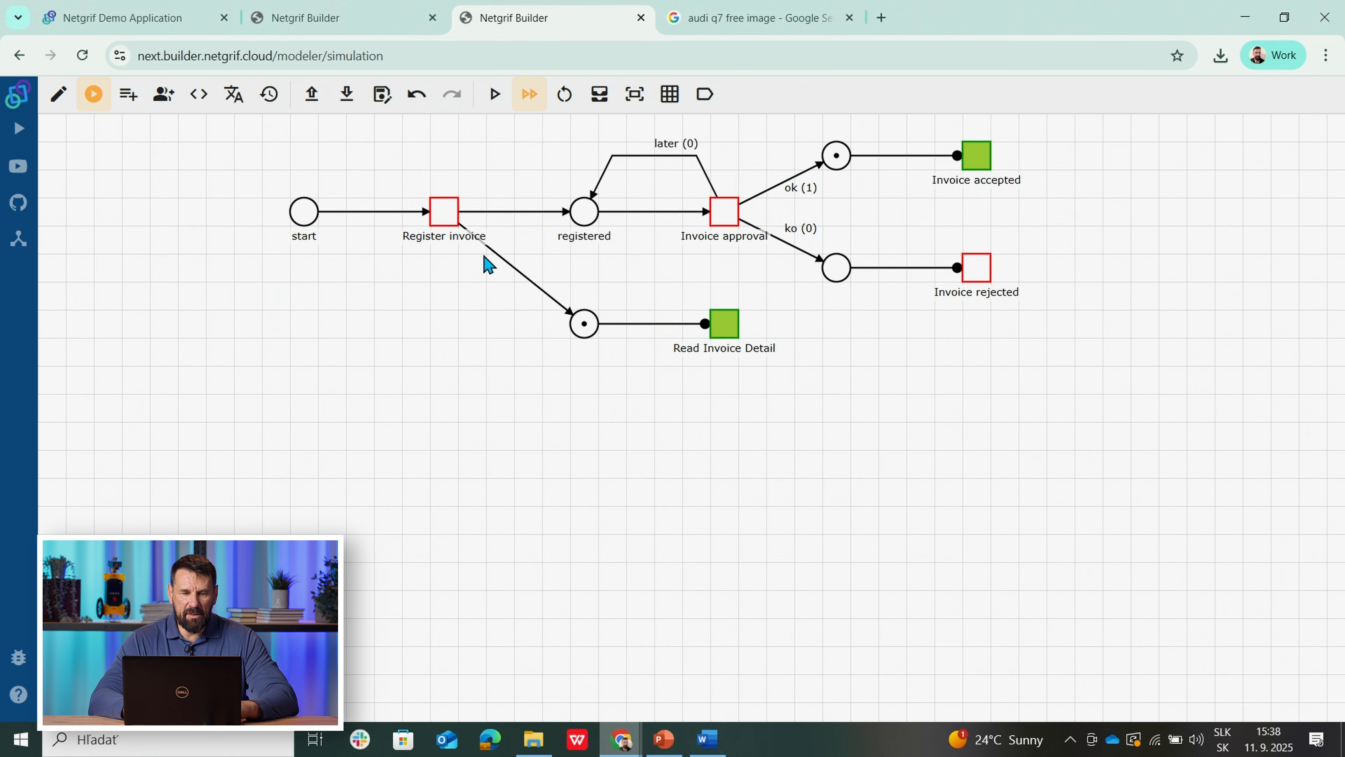
pyautogui.click(58, 94)
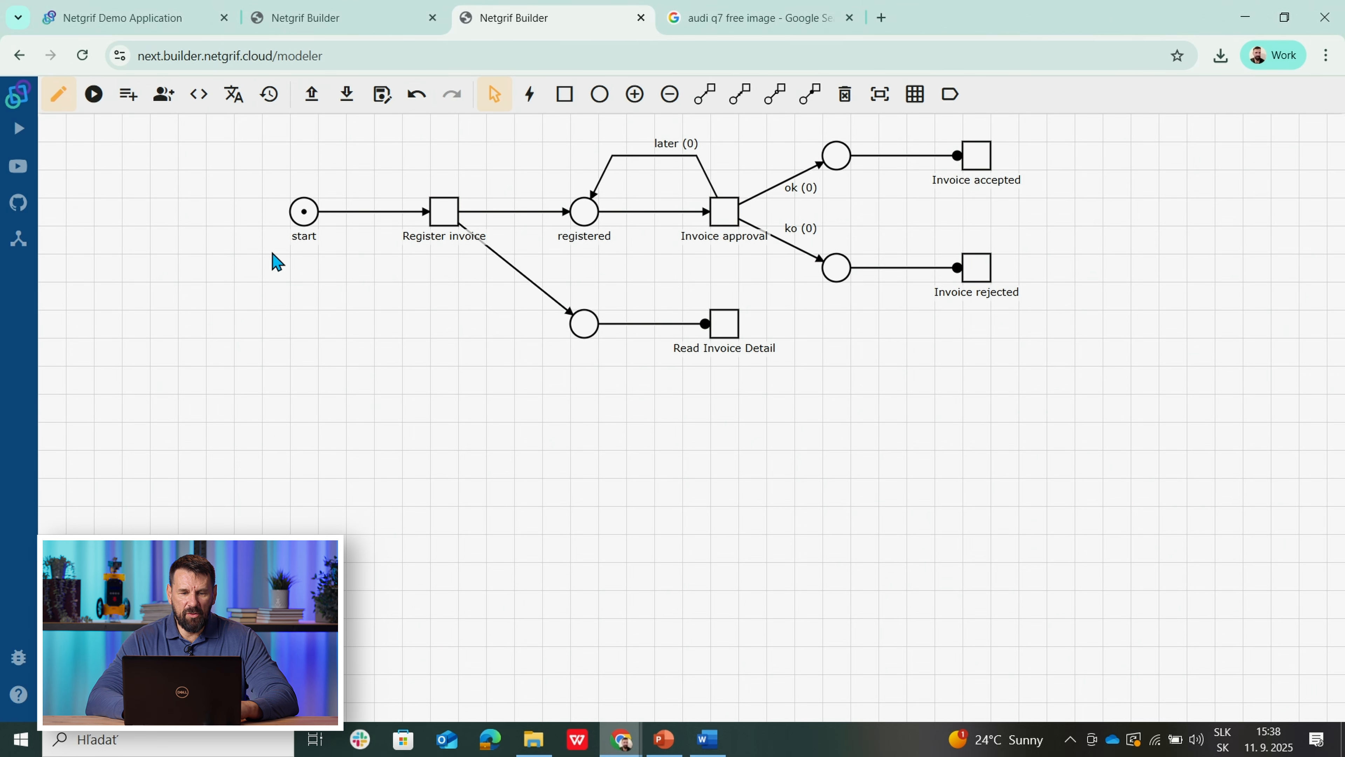
pyautogui.click(299, 18)
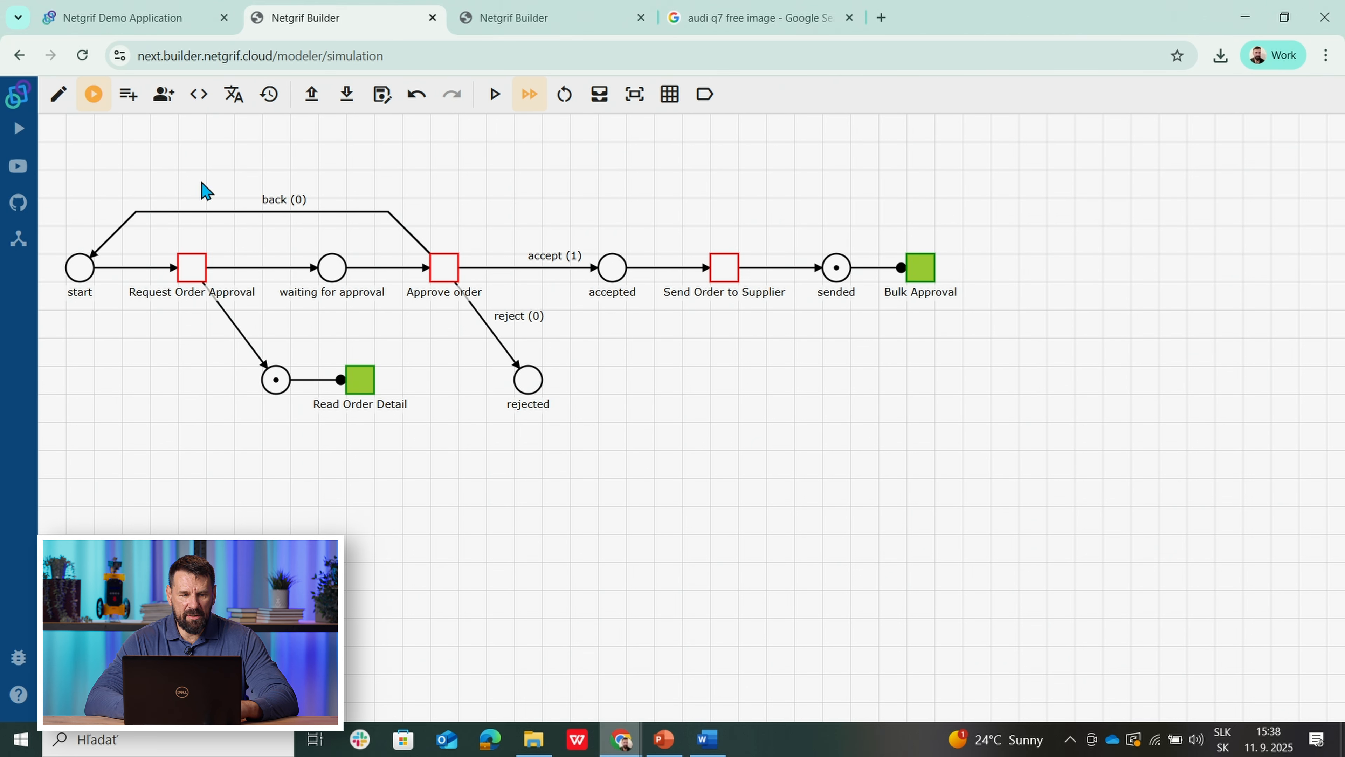
pyautogui.click(58, 94)
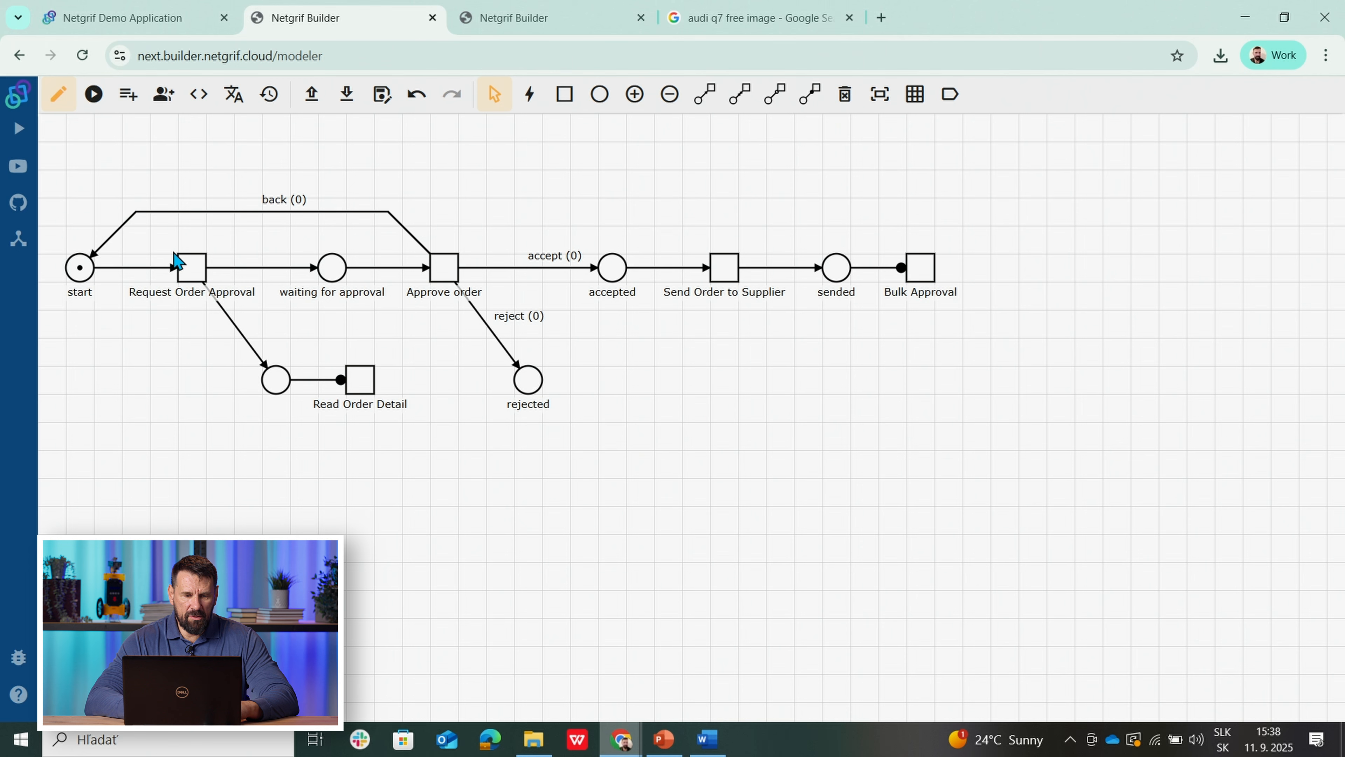
# Step: Review the Order ID, Subject and Supplier fields on the Request Order Approval form
pyautogui.rightClick(191, 277)
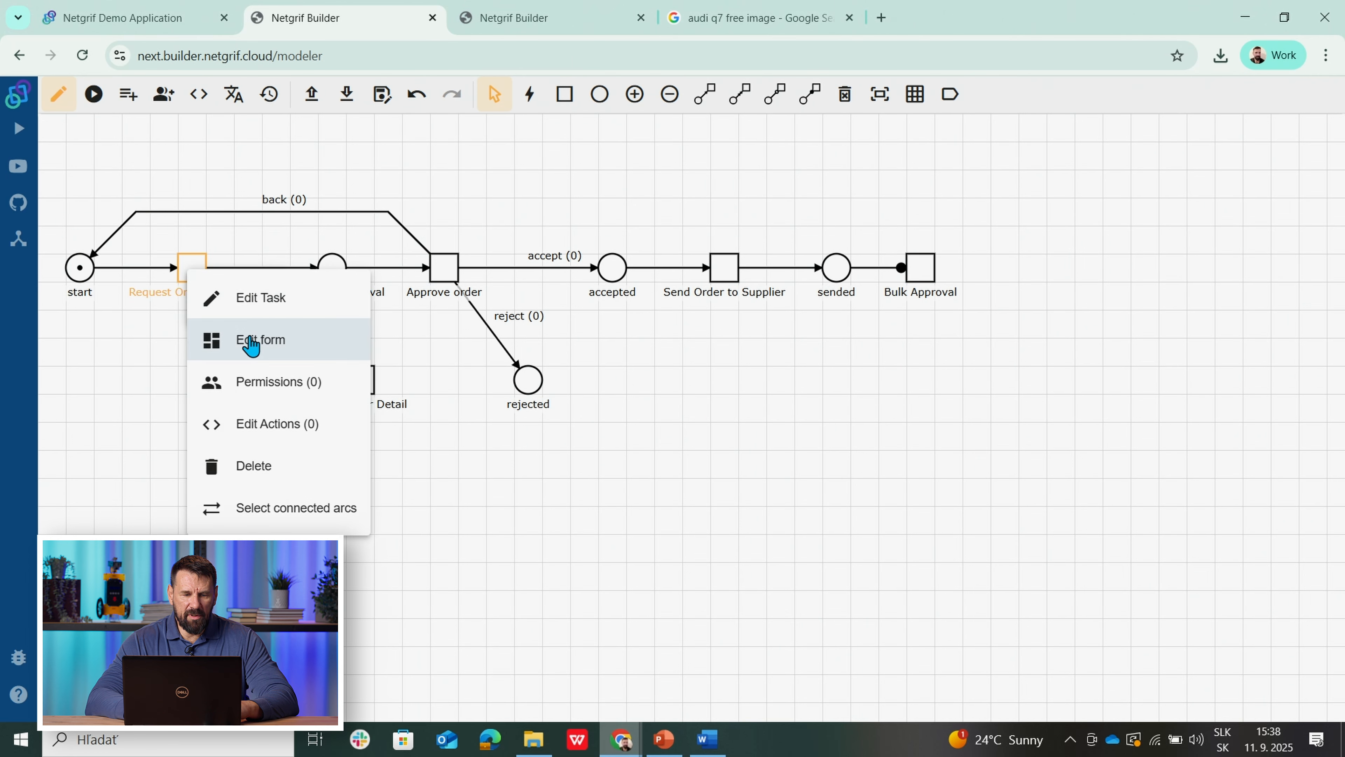
pyautogui.click(248, 342)
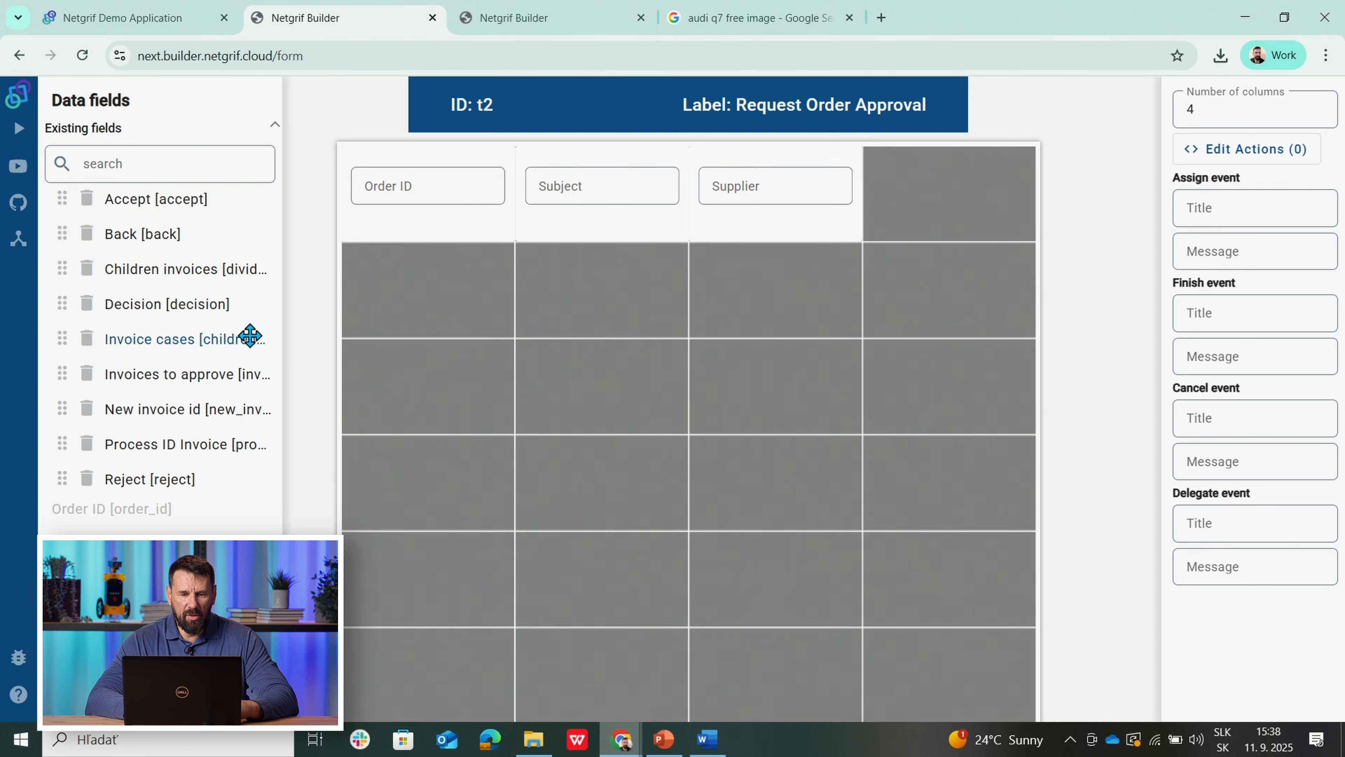
pyautogui.click(403, 237)
pyautogui.click(555, 217)
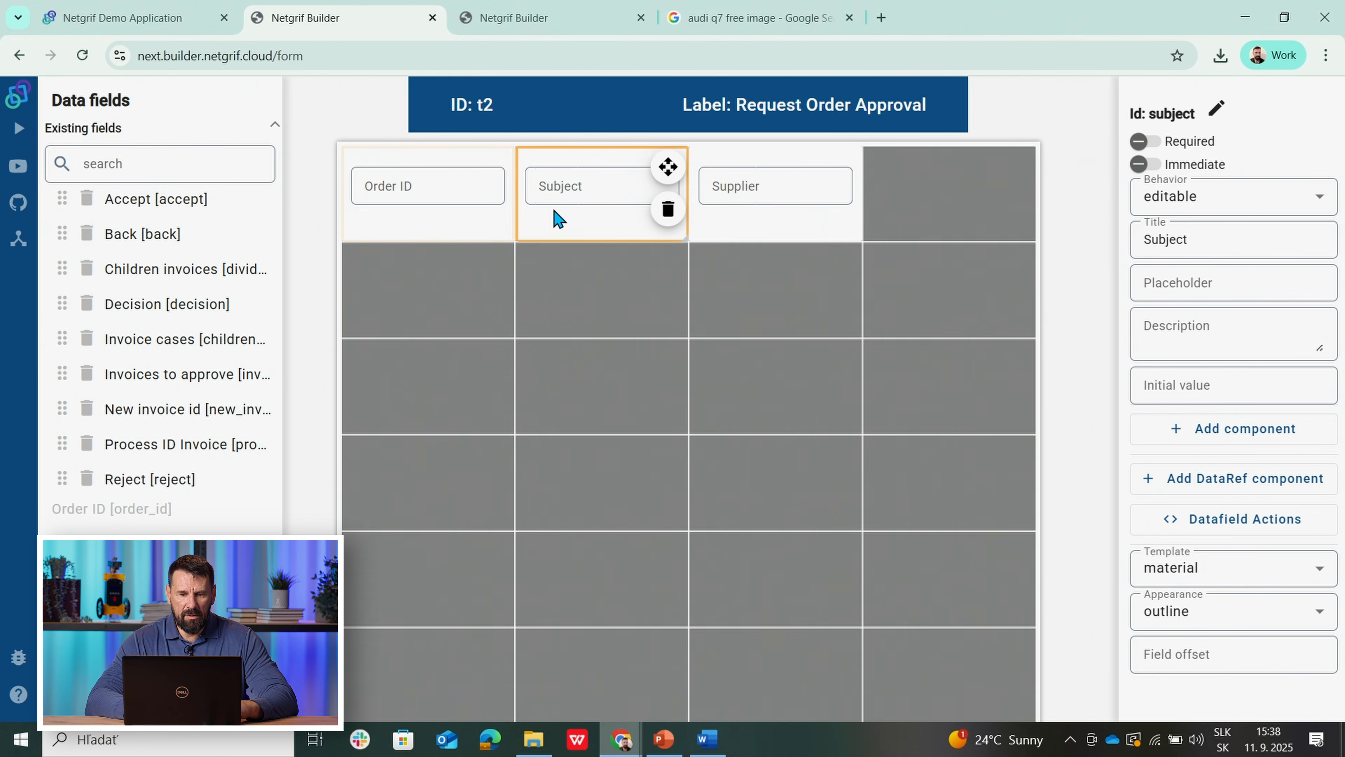
pyautogui.click(744, 235)
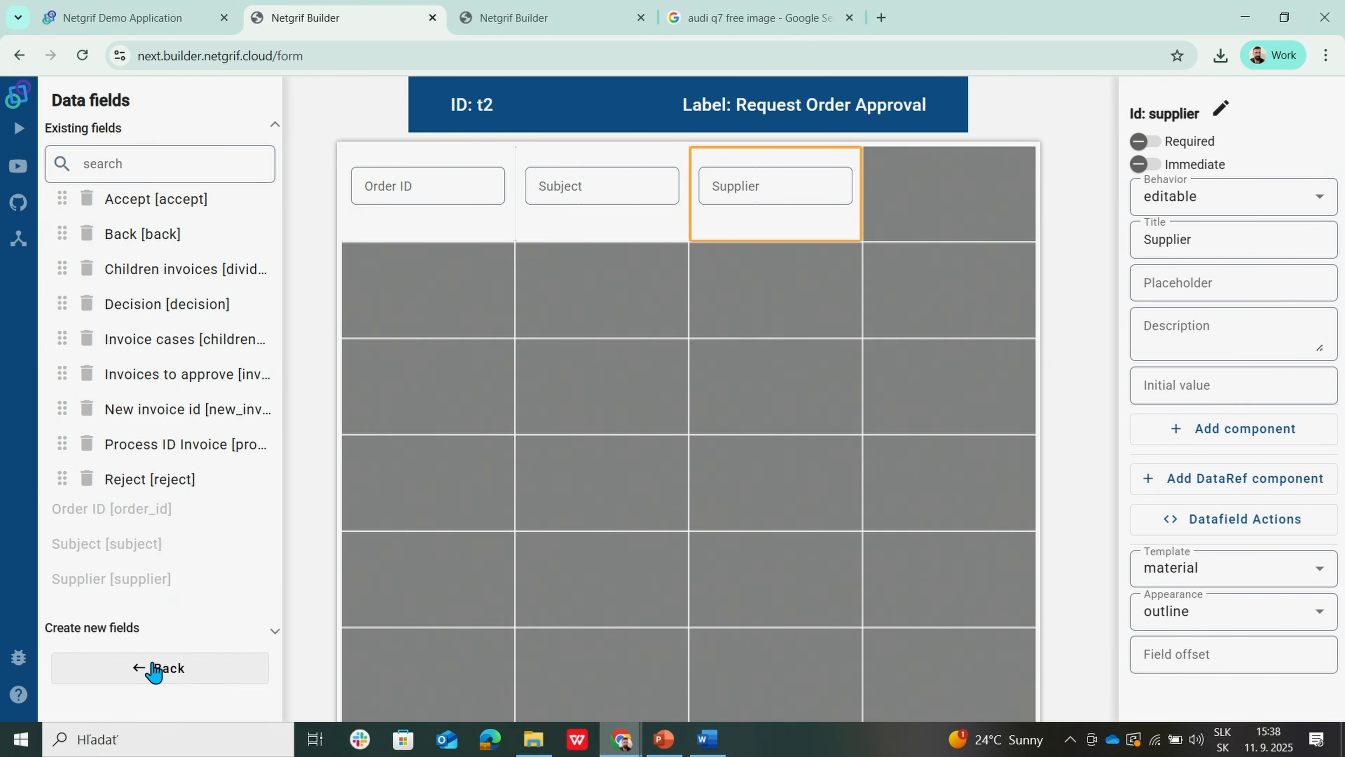
pyautogui.click(153, 667)
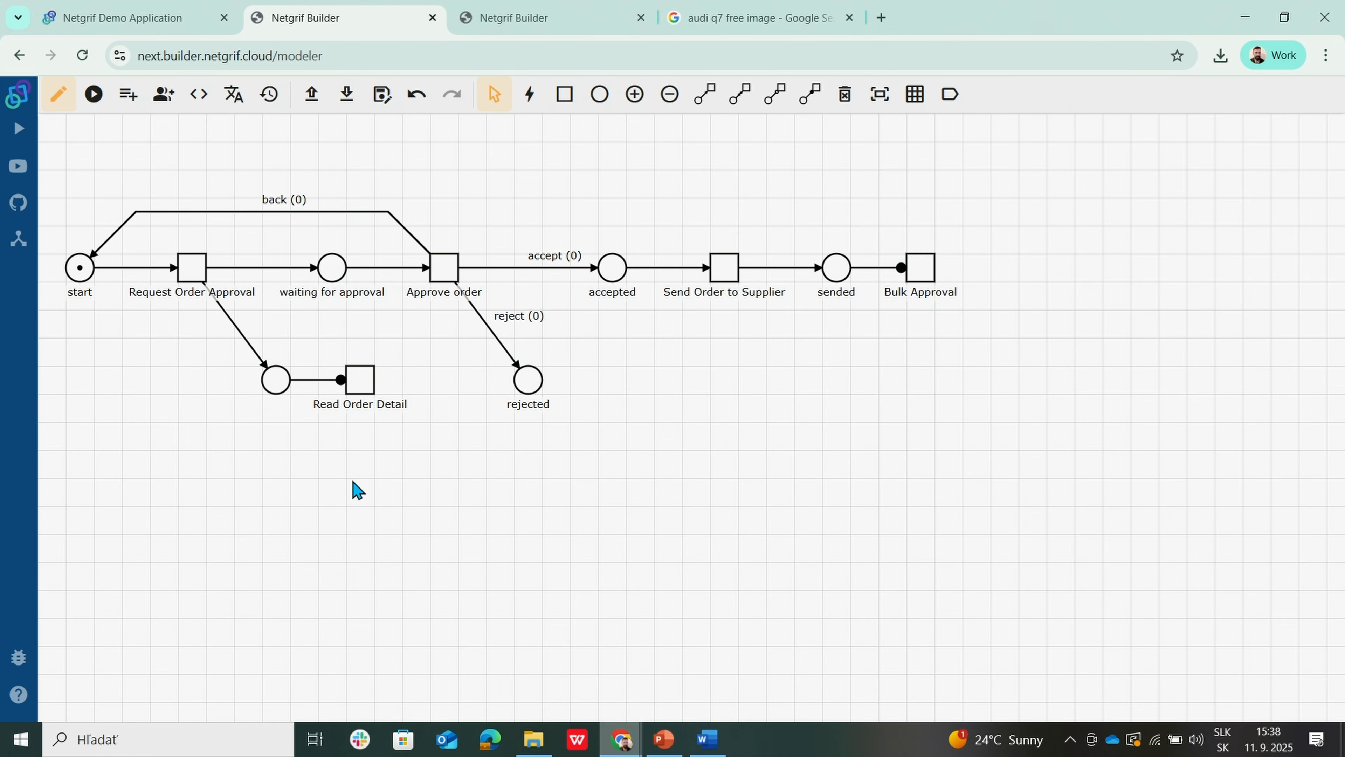
# Step: Open the Approve order form and inspect its Supplier, Subject and Order ID fields
pyautogui.rightClick(450, 281)
pyautogui.click(464, 341)
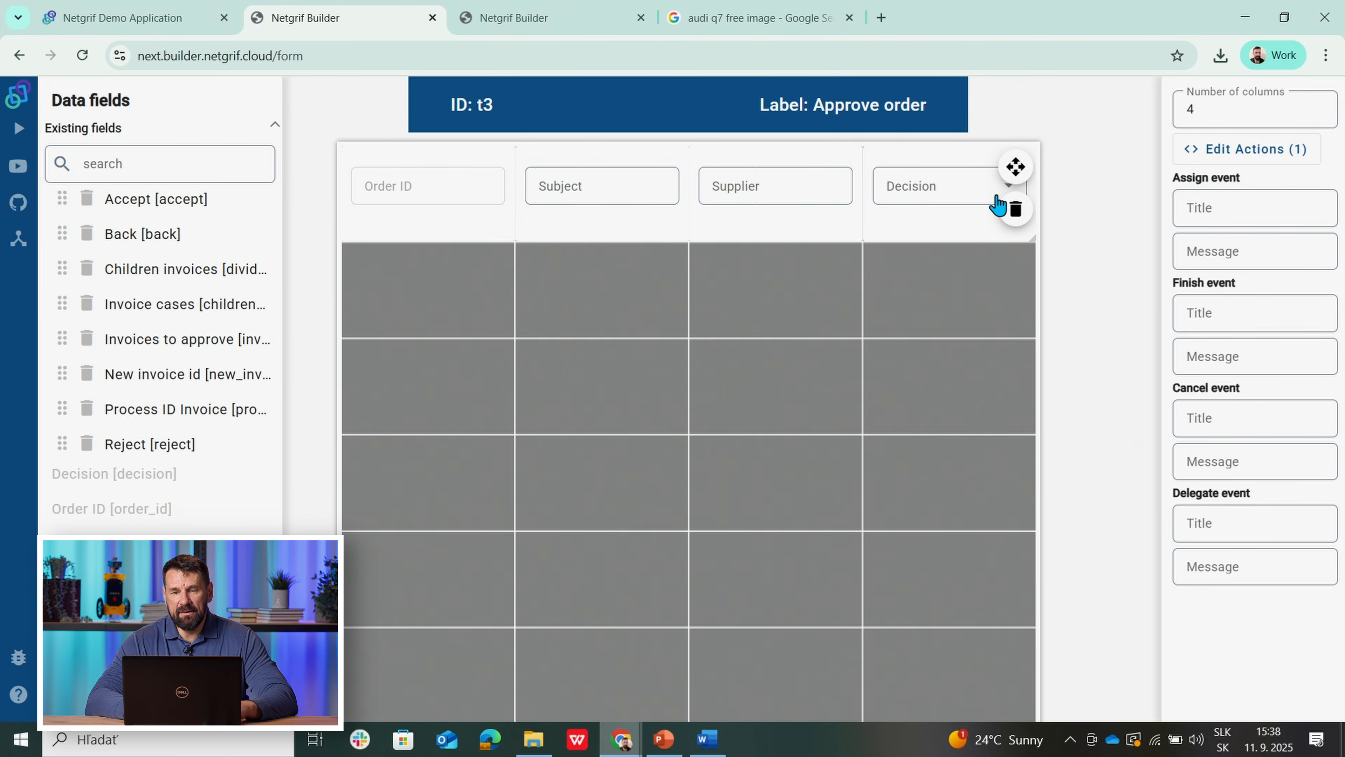
pyautogui.click(768, 230)
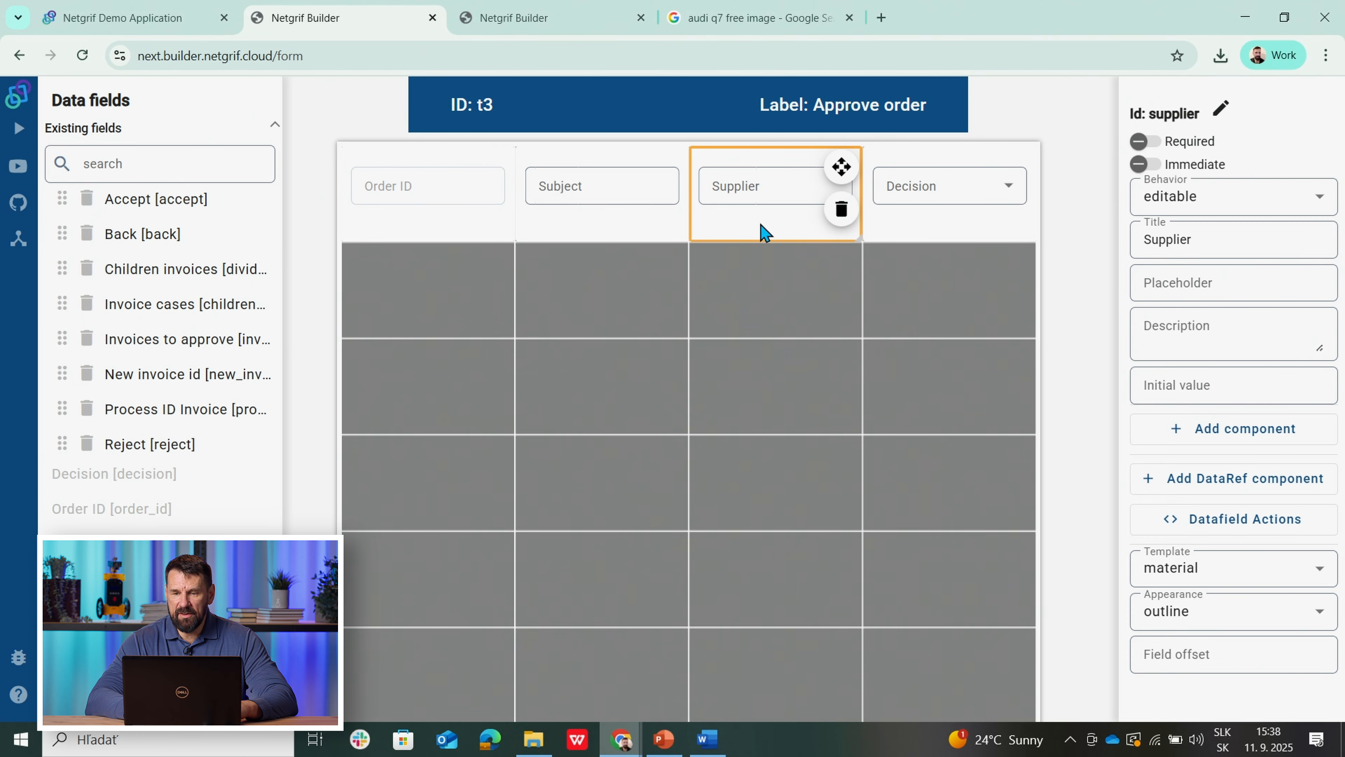
pyautogui.click(615, 231)
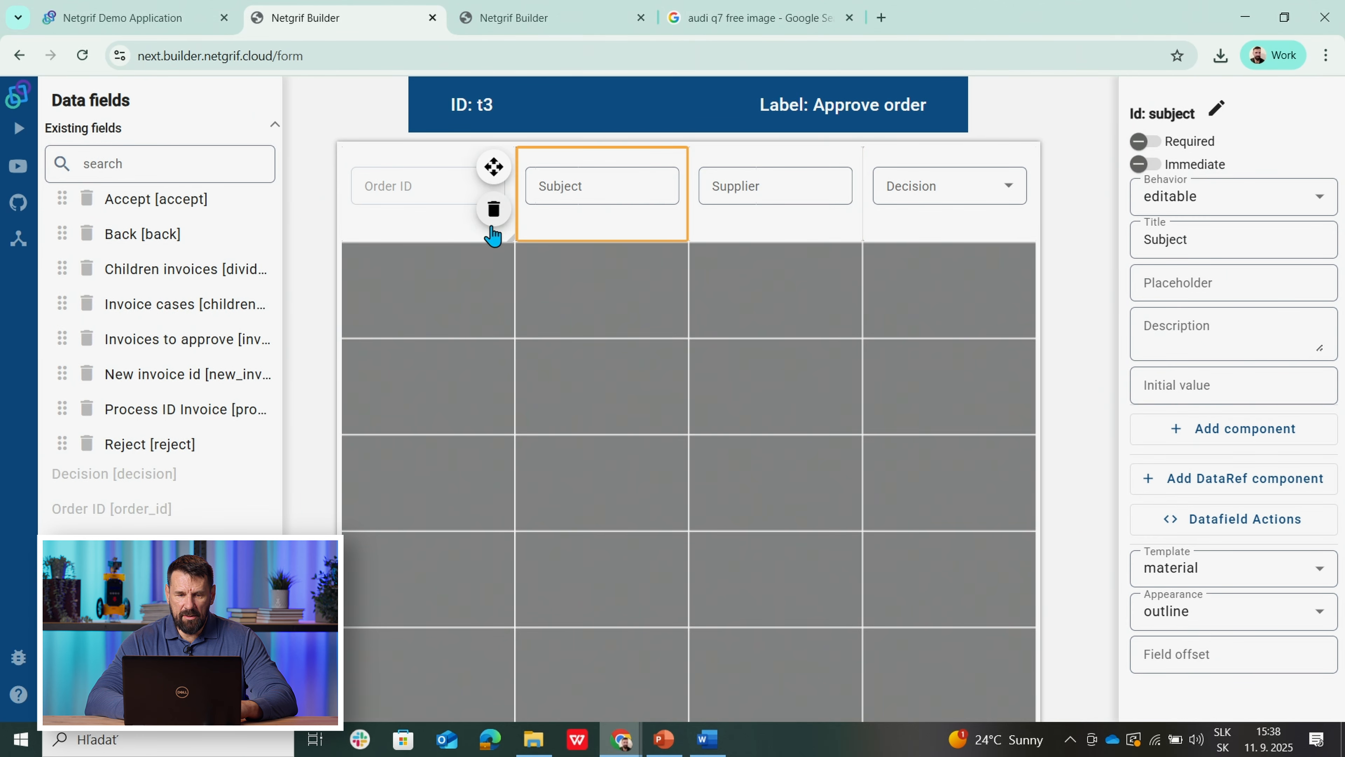
pyautogui.click(447, 233)
# Step: Make the Subject and Supplier fields visible only, not editable, on Approve order
pyautogui.click(600, 227)
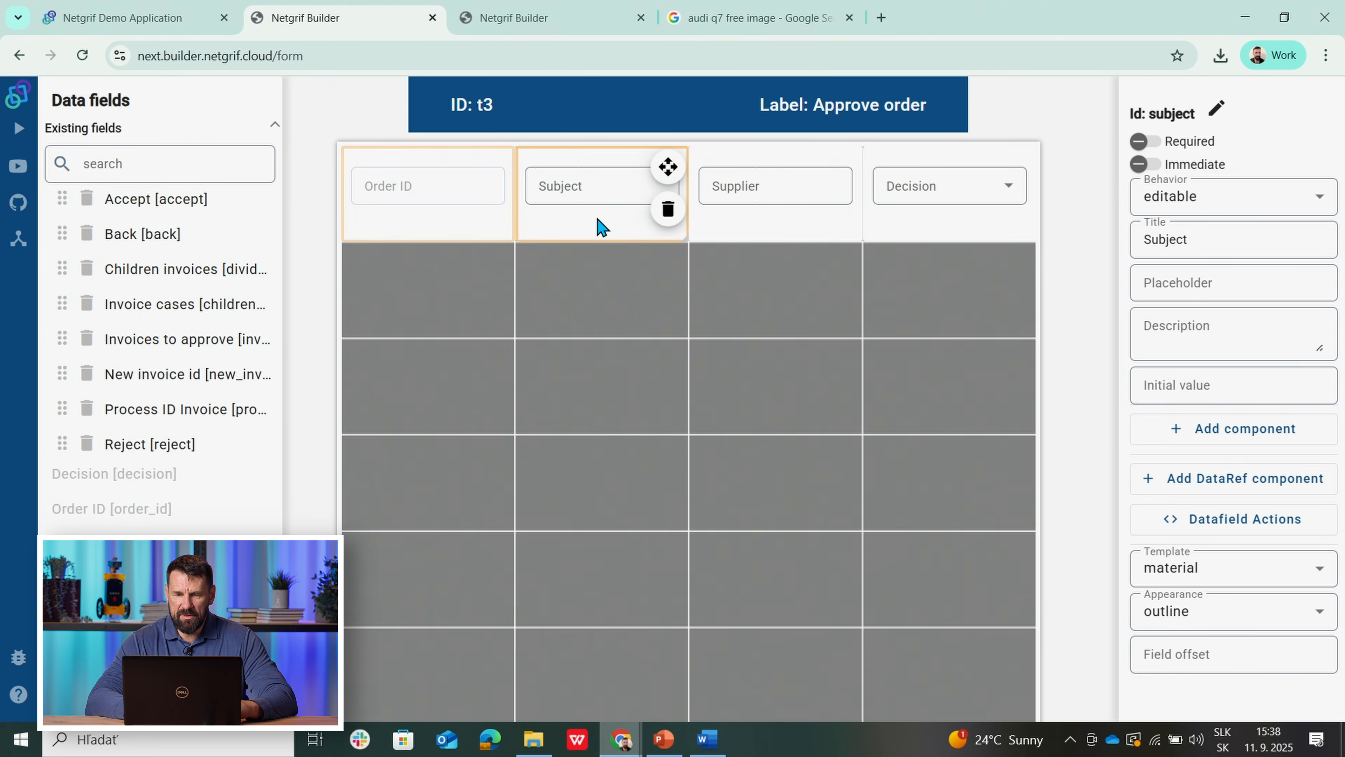
pyautogui.click(1183, 204)
pyautogui.click(1171, 306)
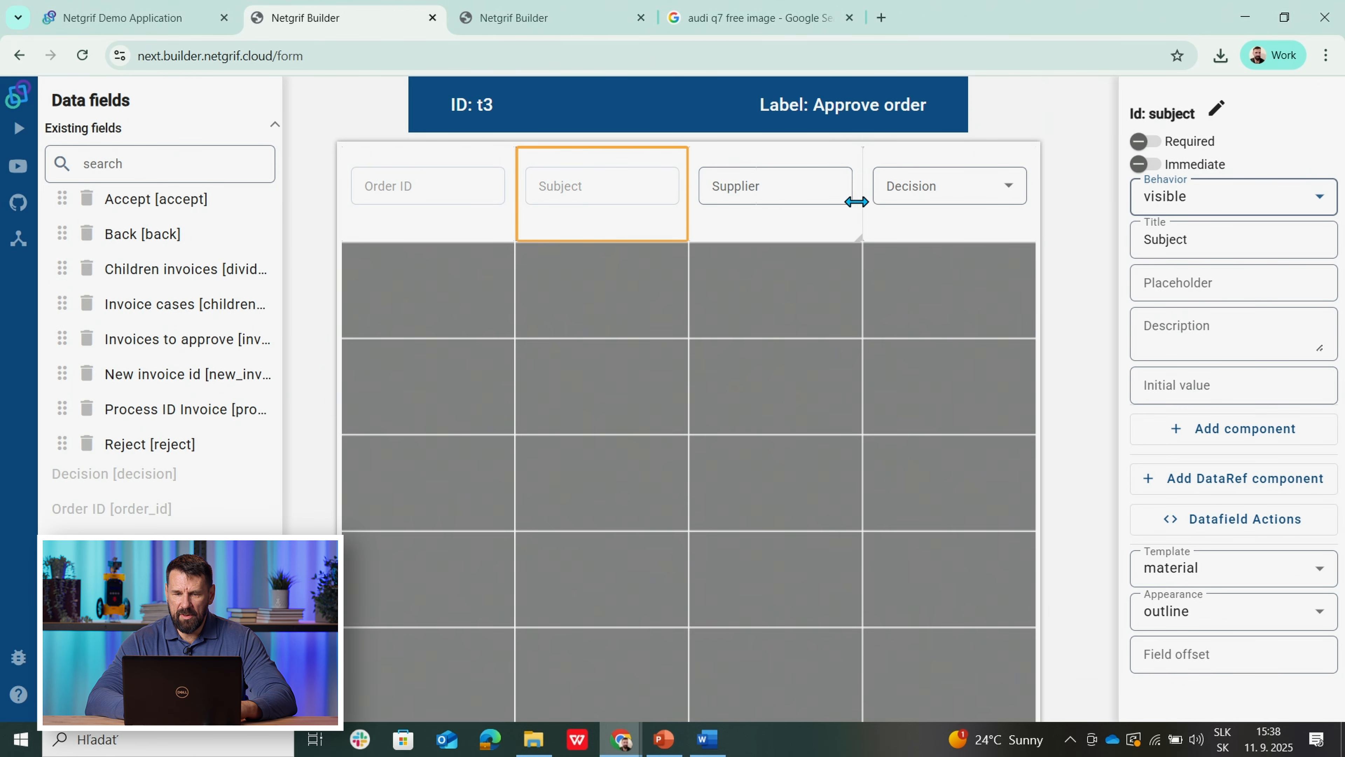
pyautogui.click(789, 219)
pyautogui.click(1147, 205)
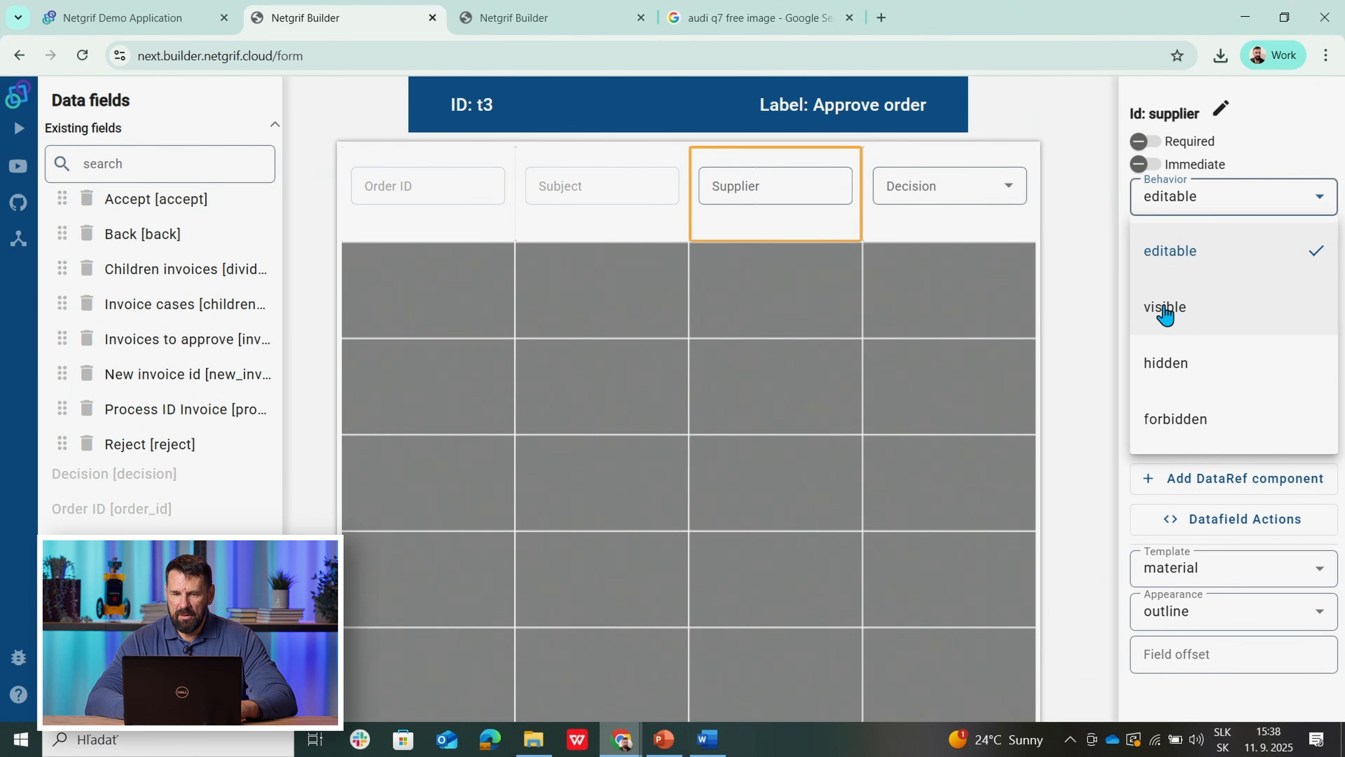
pyautogui.click(1166, 309)
# Step: Review the Decision field and its options, then leave the Approve order form
pyautogui.click(909, 233)
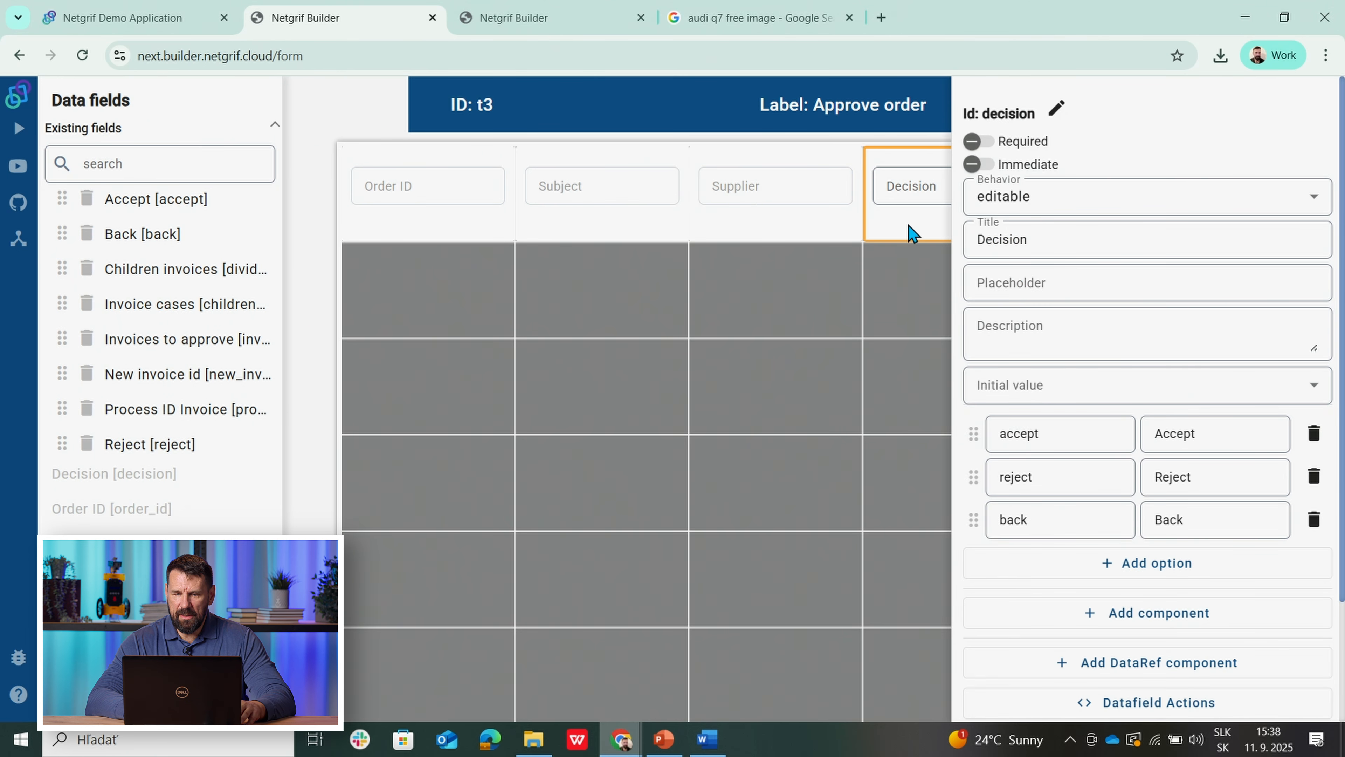
pyautogui.click(727, 384)
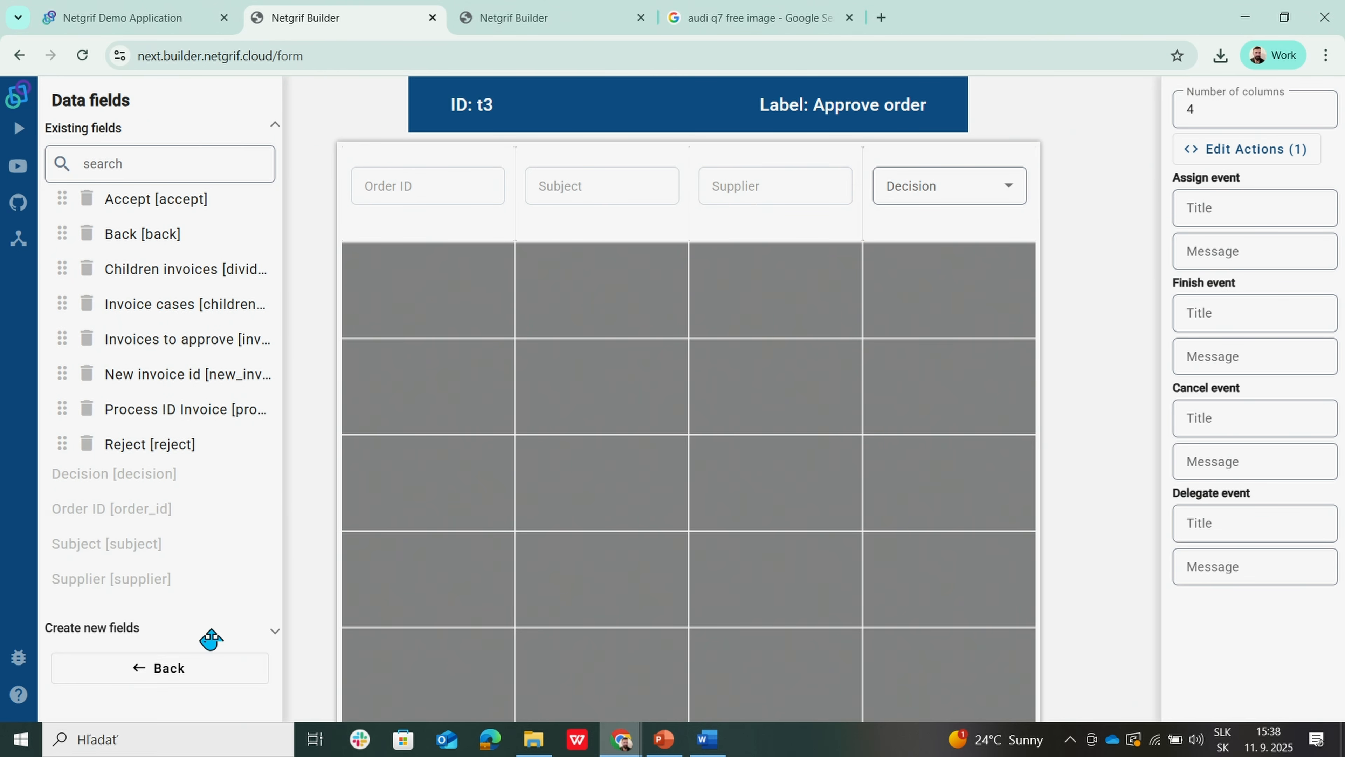
pyautogui.click(175, 669)
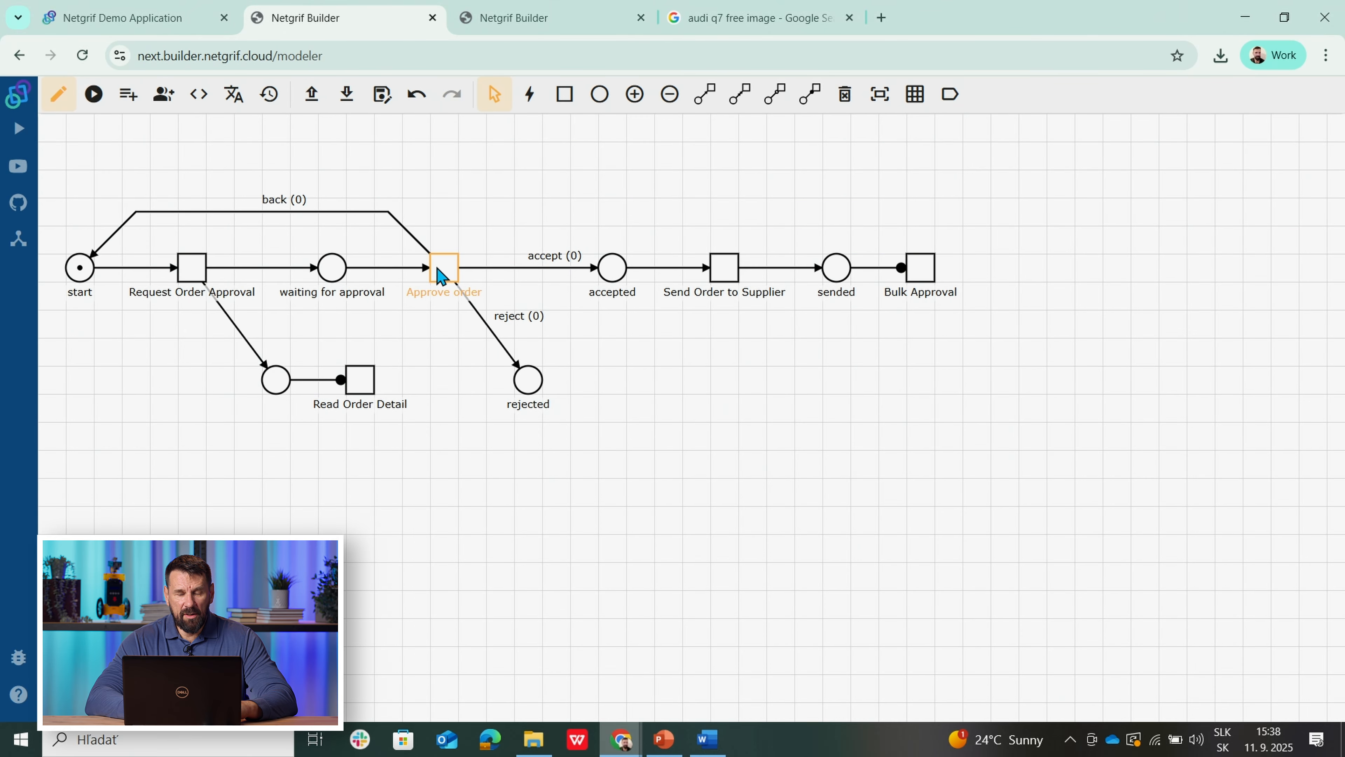
# Step: View the Send Order to Supplier task settings and close them without changes
pyautogui.rightClick(724, 275)
pyautogui.click(772, 299)
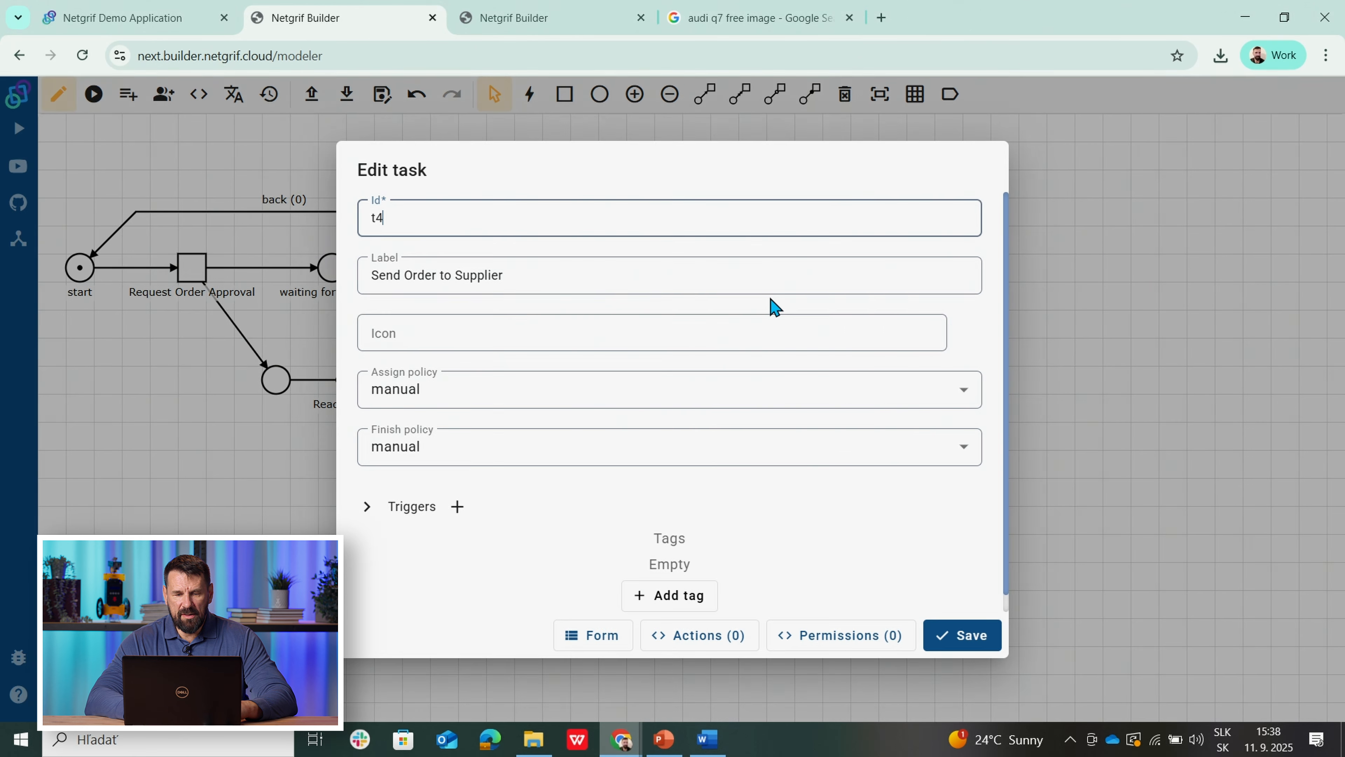
pyautogui.click(318, 380)
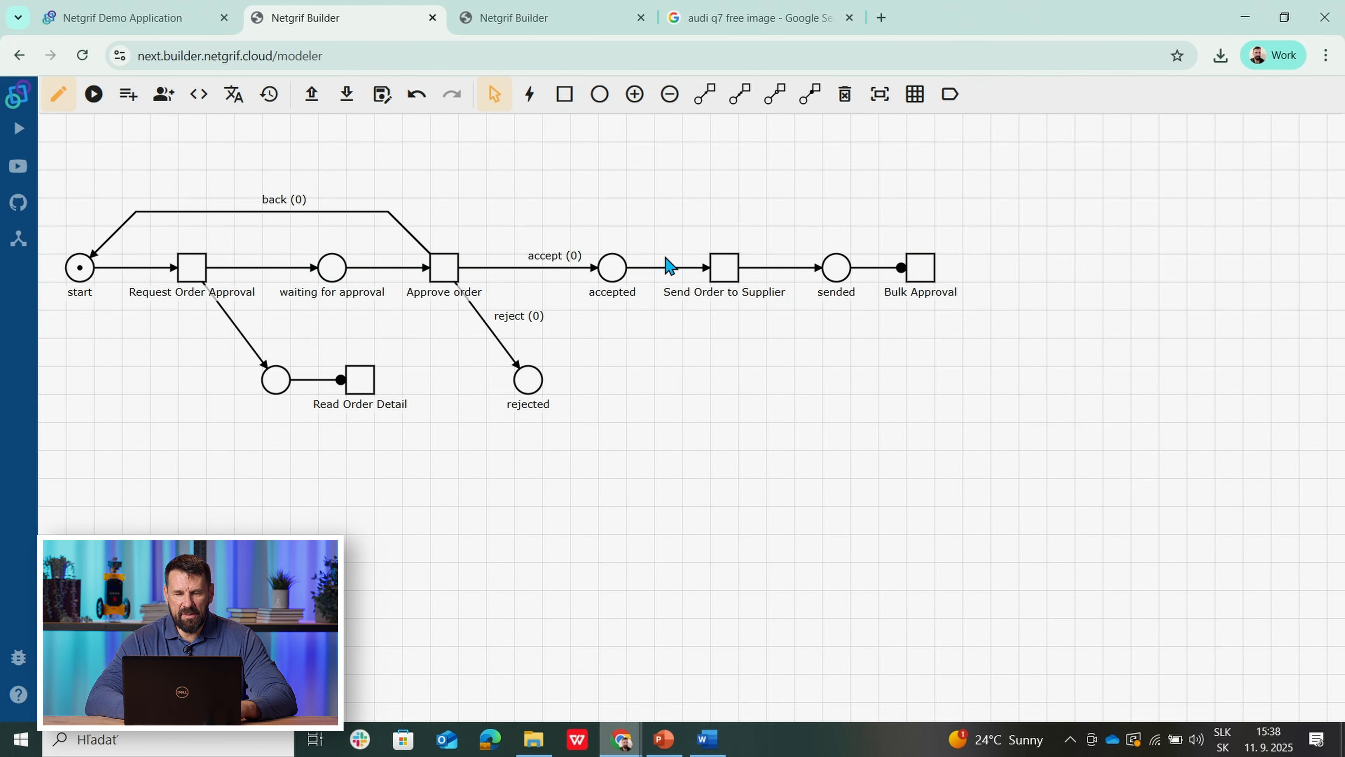
# Step: Review the Send Order to Supplier task's form and return to the order net
pyautogui.rightClick(727, 271)
pyautogui.click(772, 335)
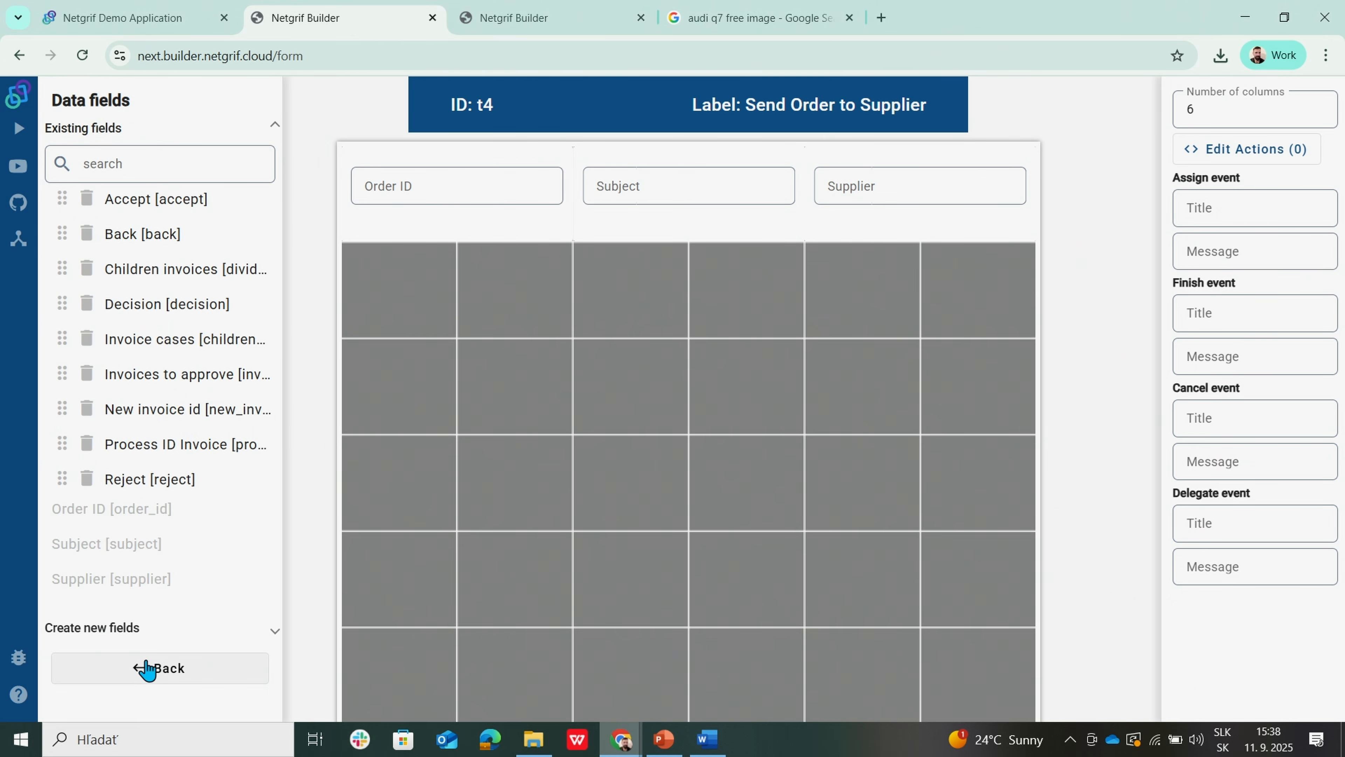
pyautogui.click(146, 669)
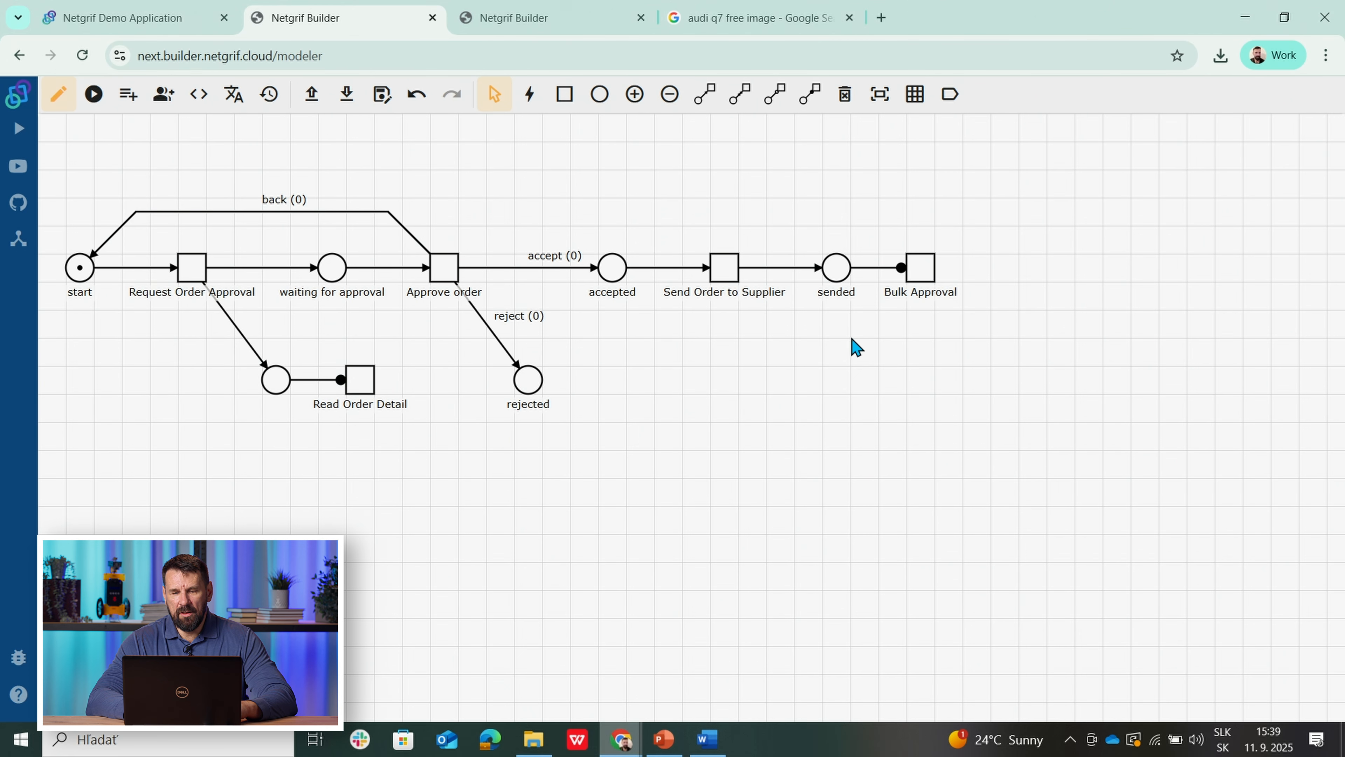
pyautogui.rightClick(930, 281)
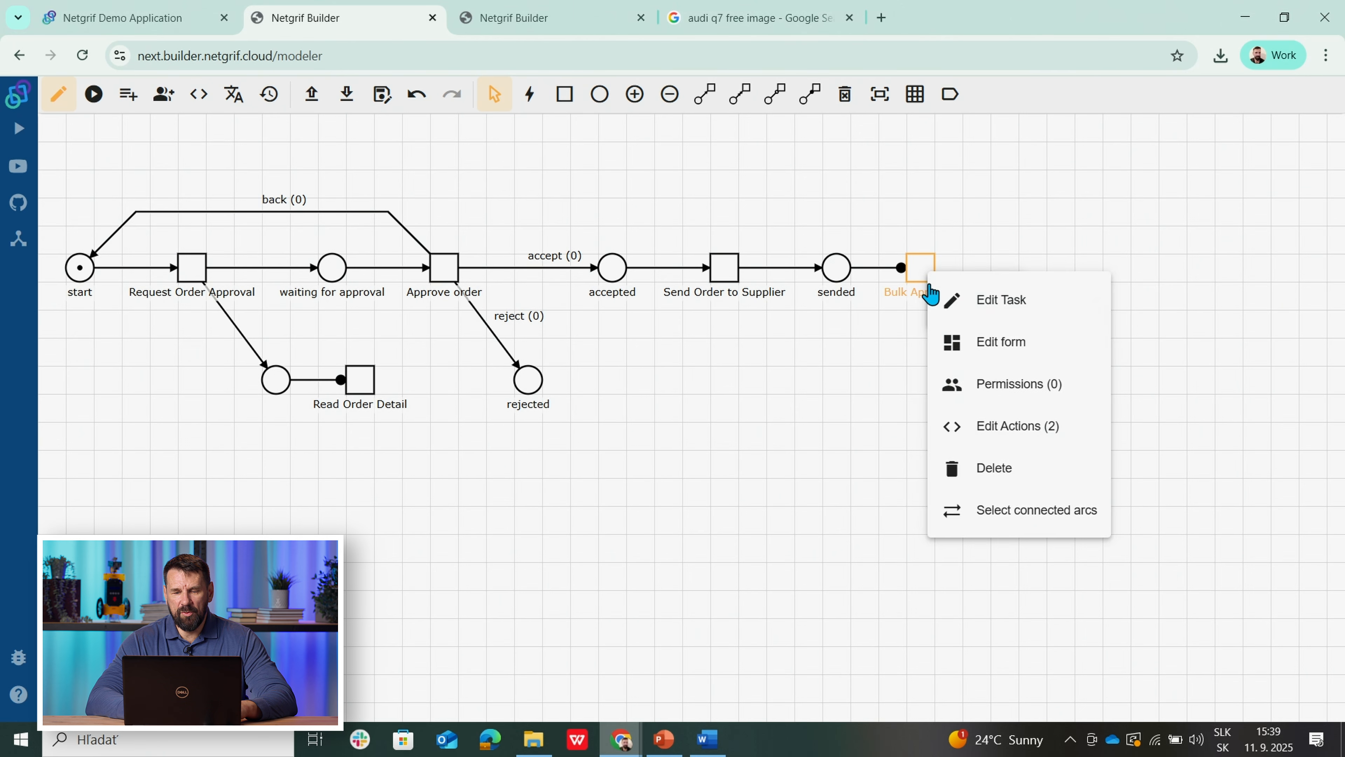
pyautogui.click(983, 354)
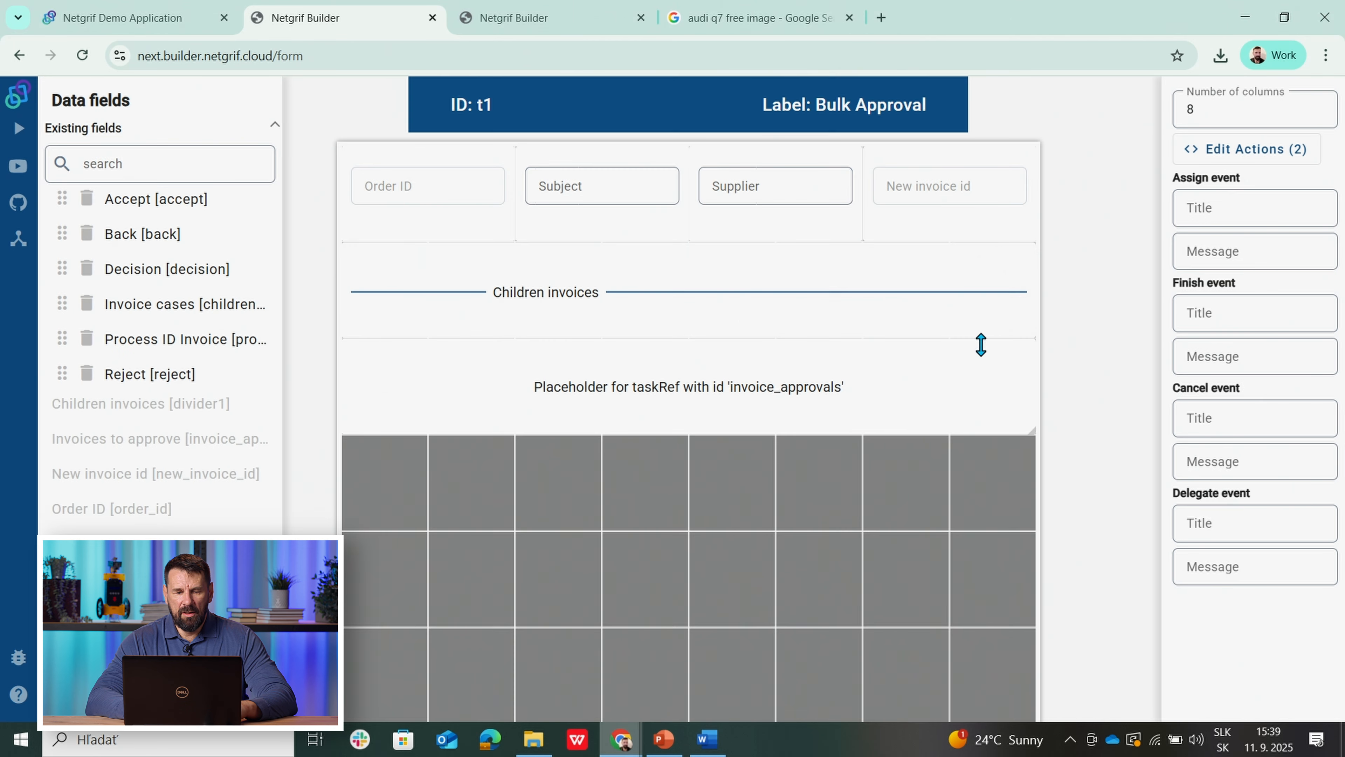
pyautogui.click(418, 215)
pyautogui.click(610, 227)
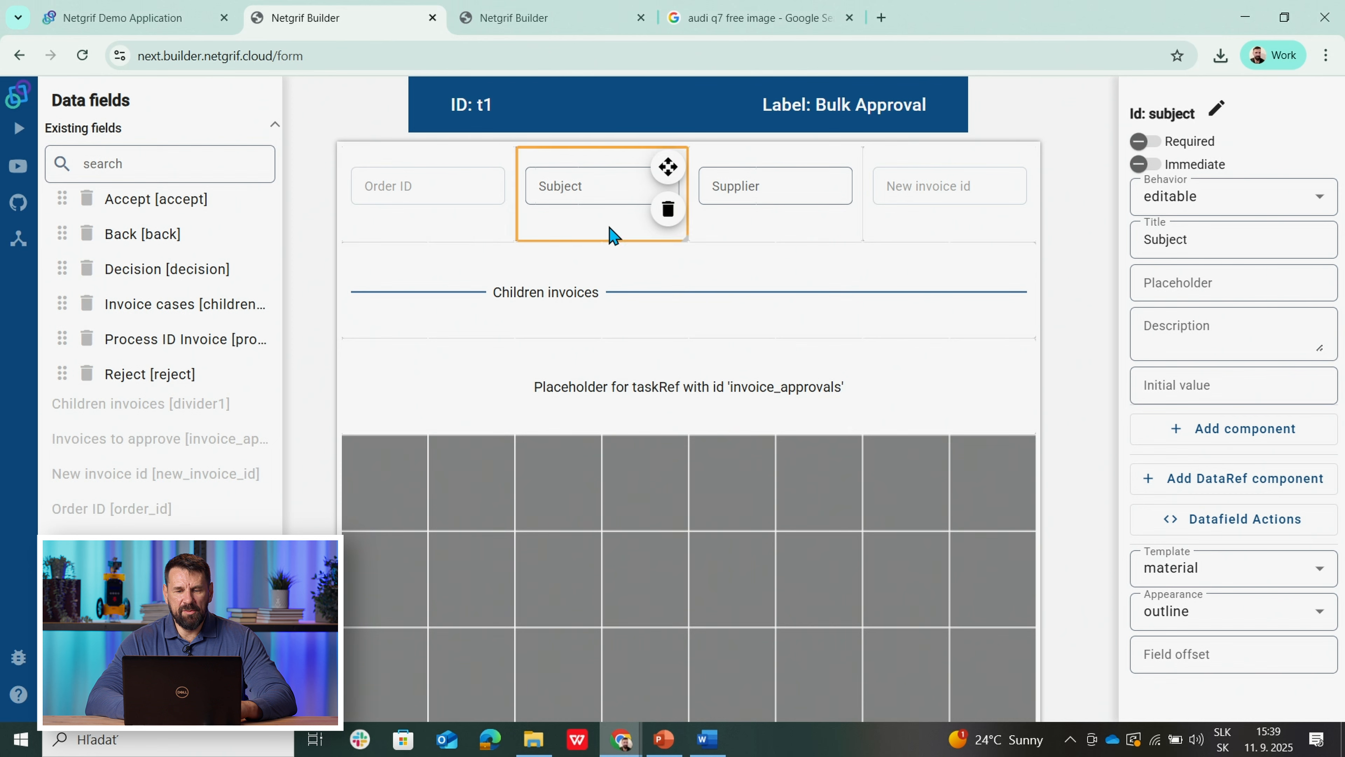
pyautogui.click(772, 218)
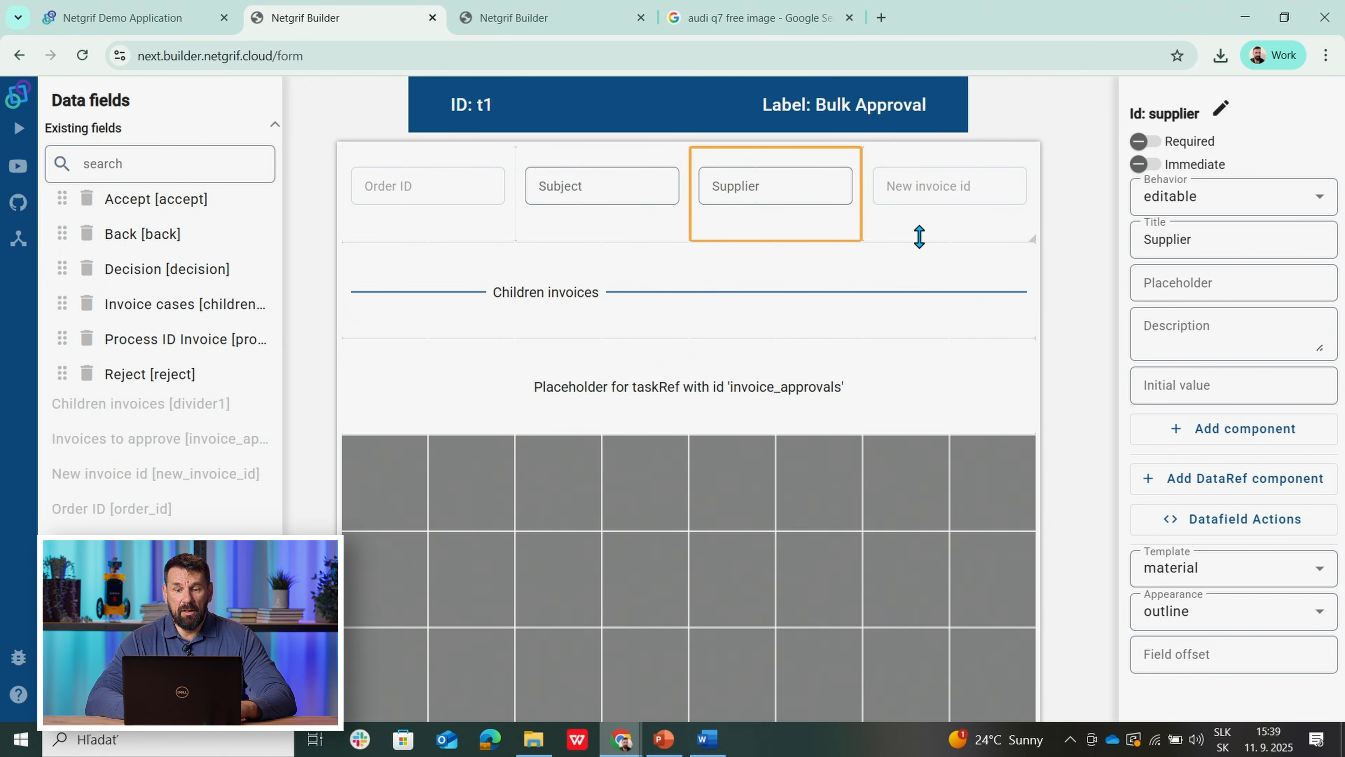
pyautogui.moveTo(924, 166)
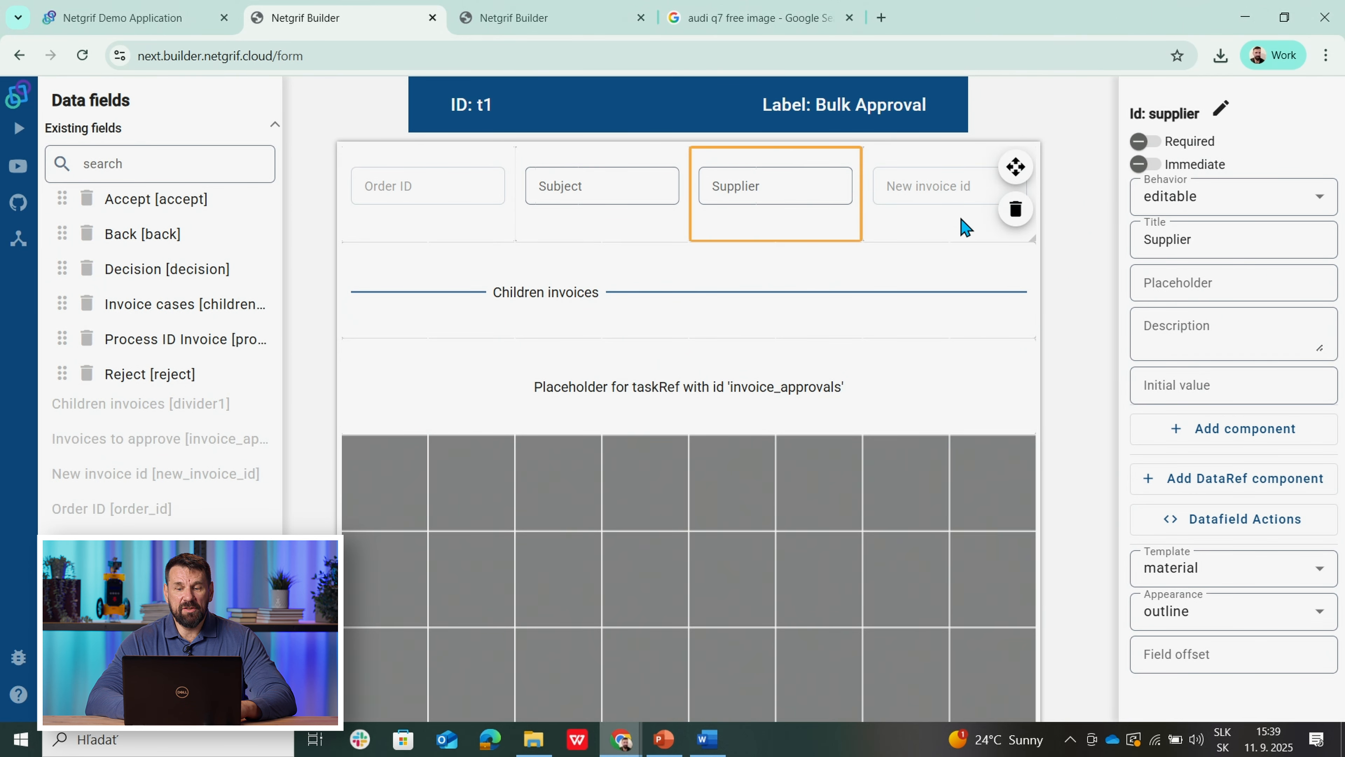
pyautogui.moveTo(915, 234)
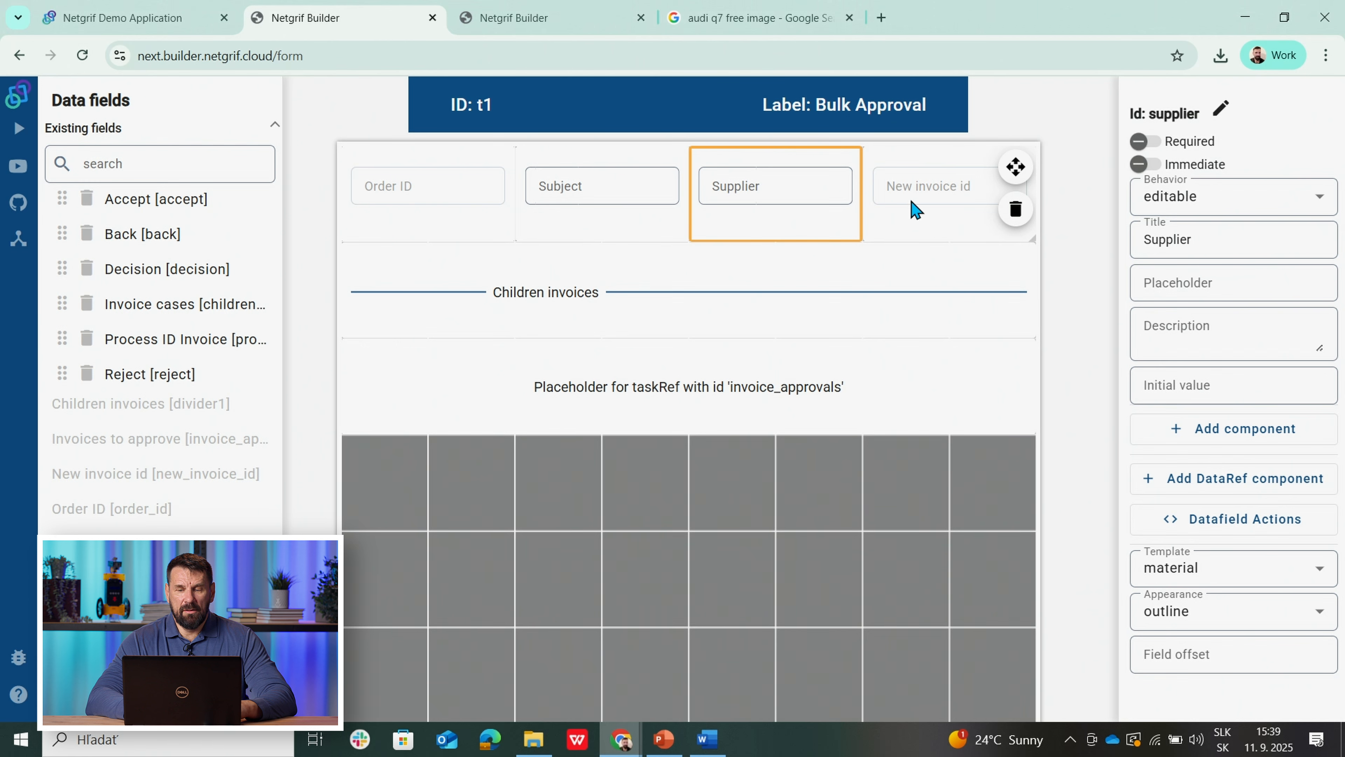
pyautogui.click(916, 209)
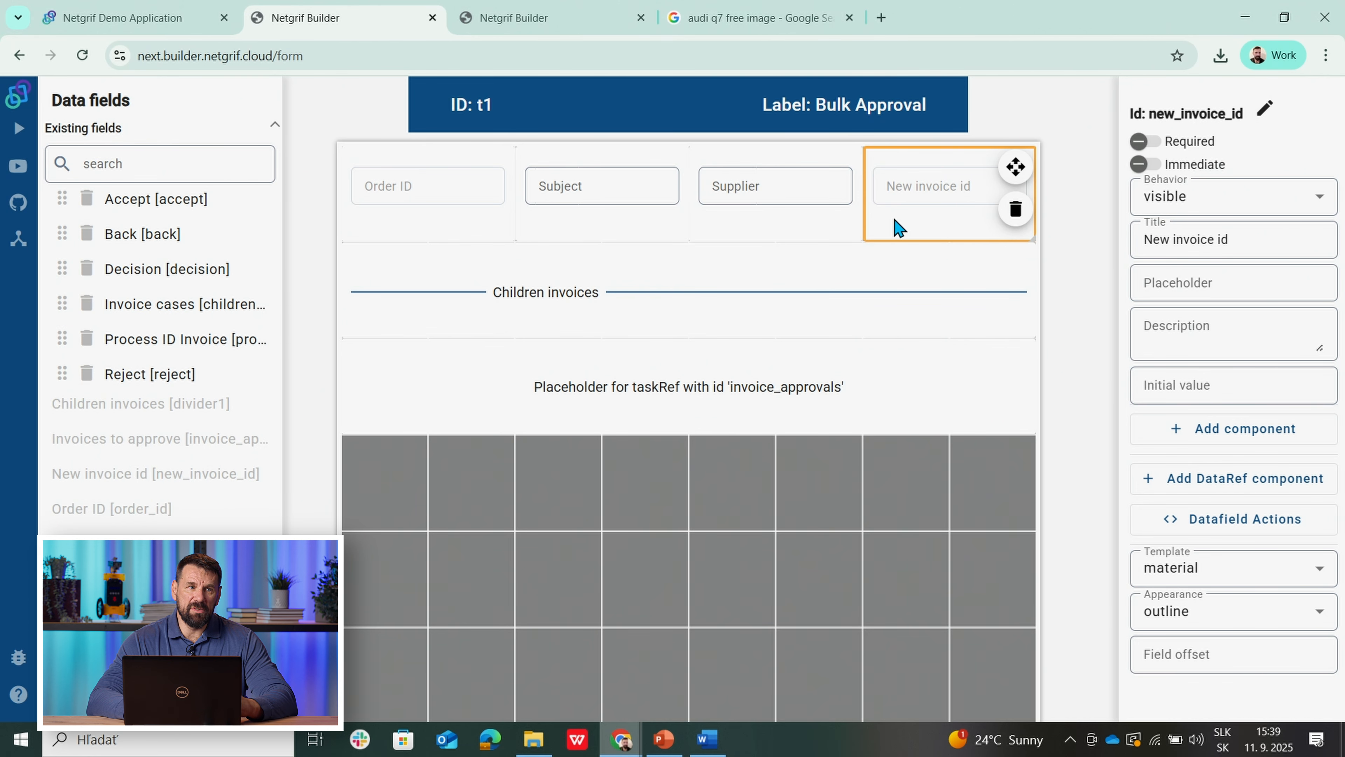
pyautogui.moveTo(713, 316); pyautogui.dragTo(838, 229)
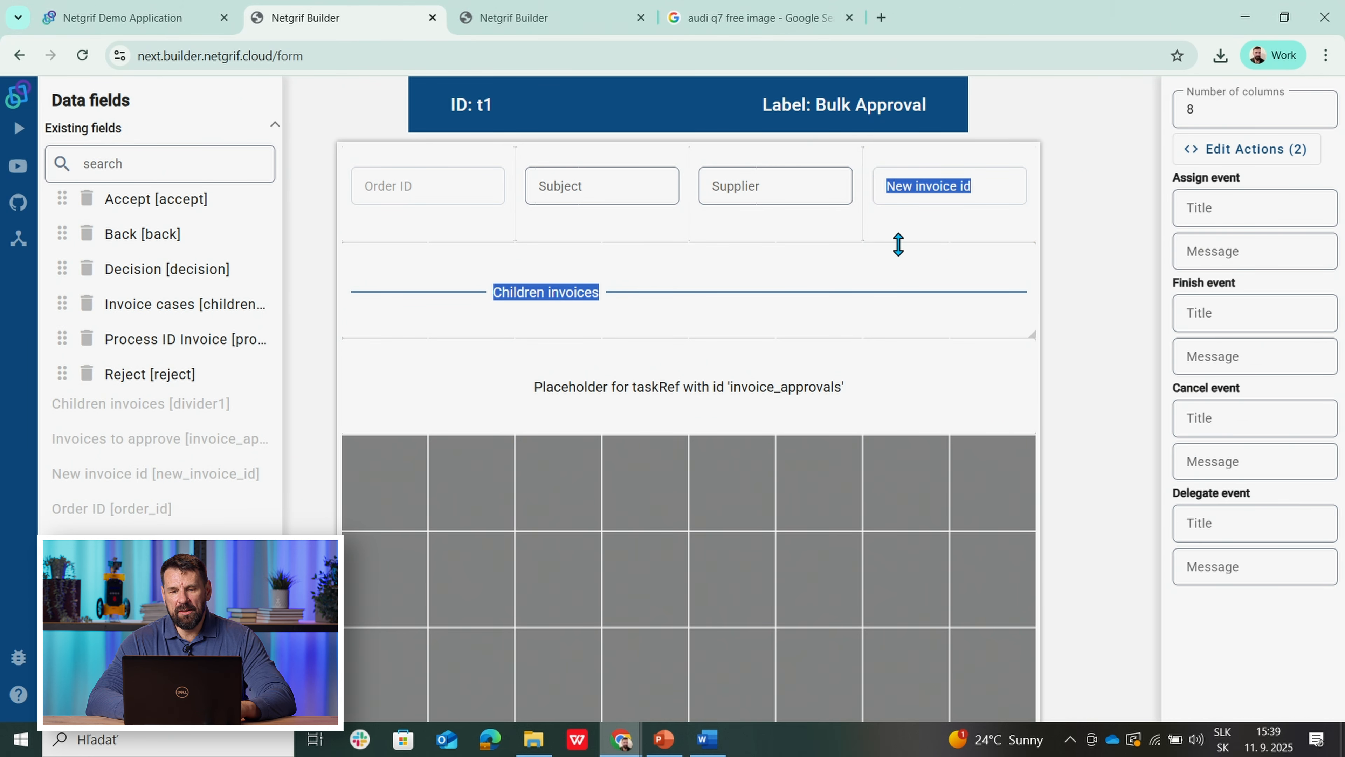
pyautogui.click(907, 261)
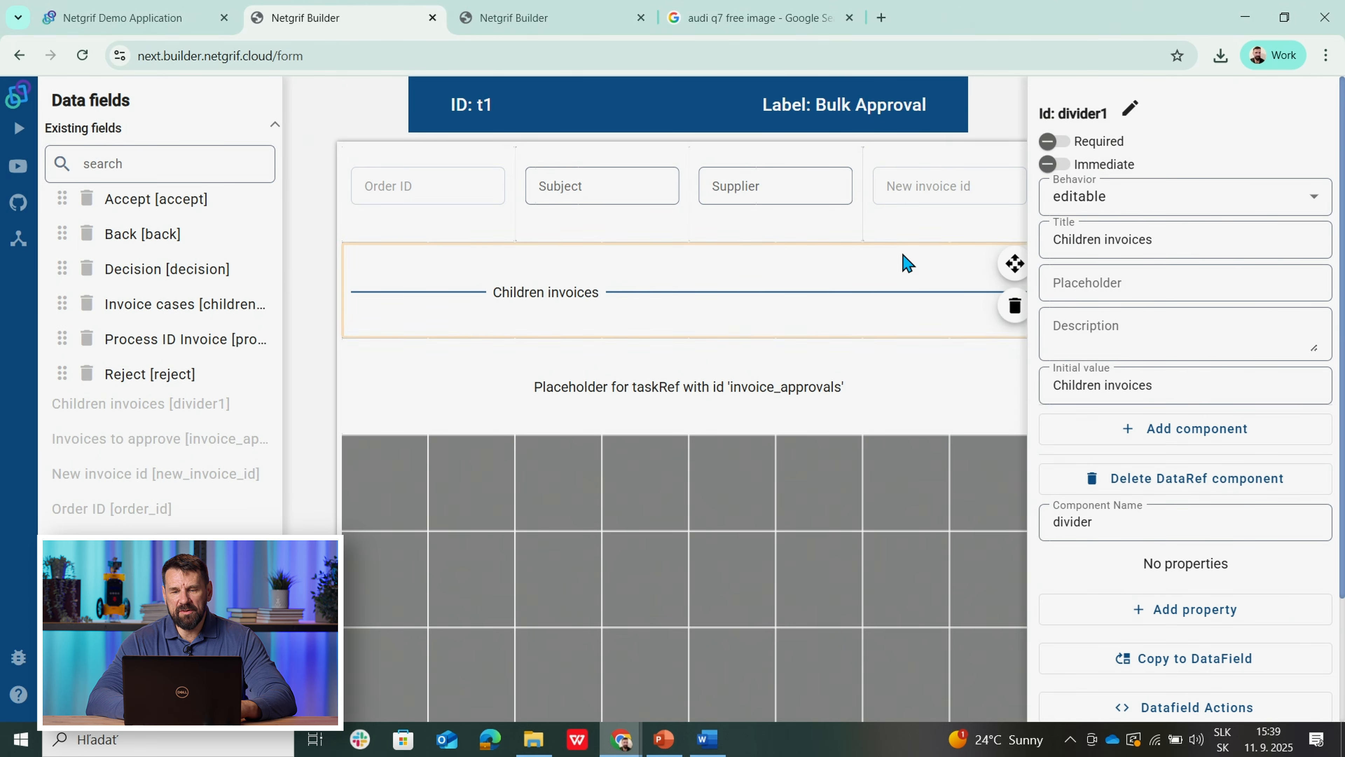
pyautogui.click(891, 228)
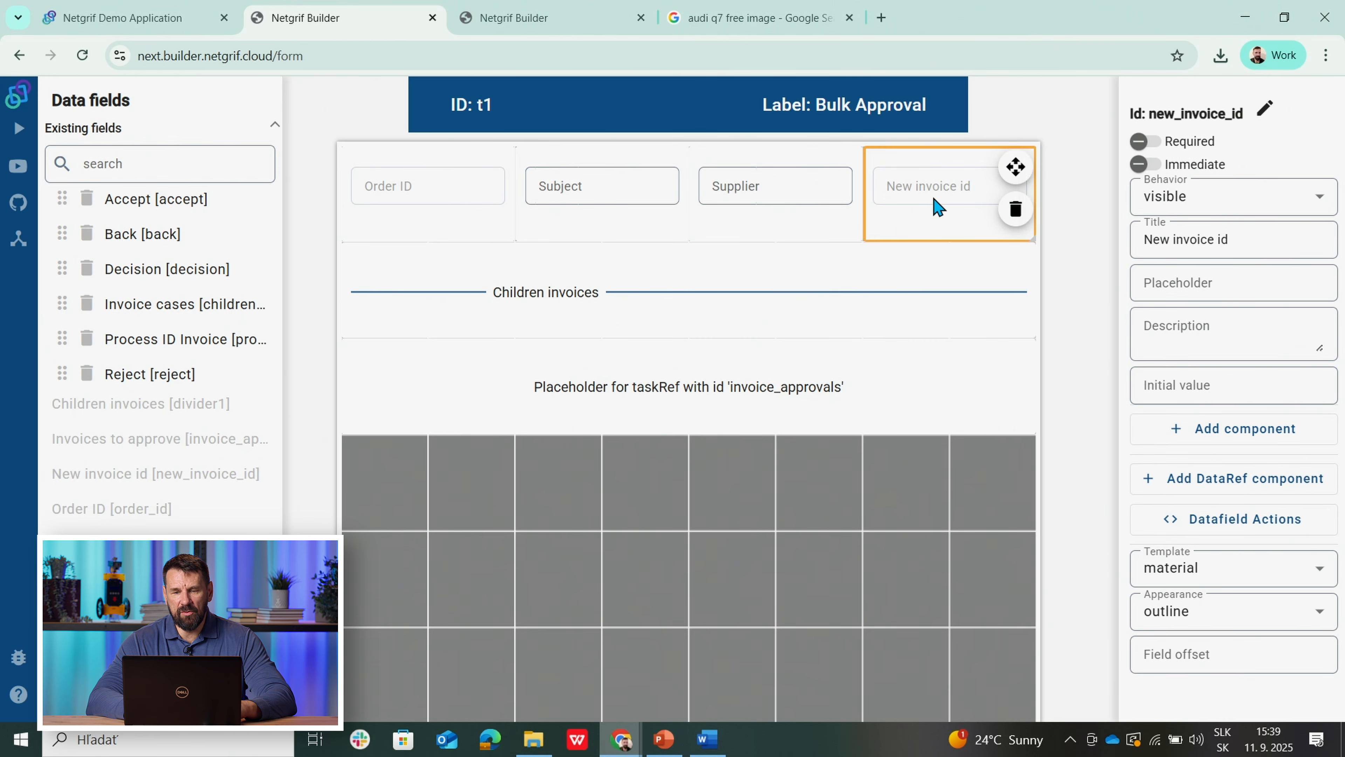
pyautogui.click(401, 324)
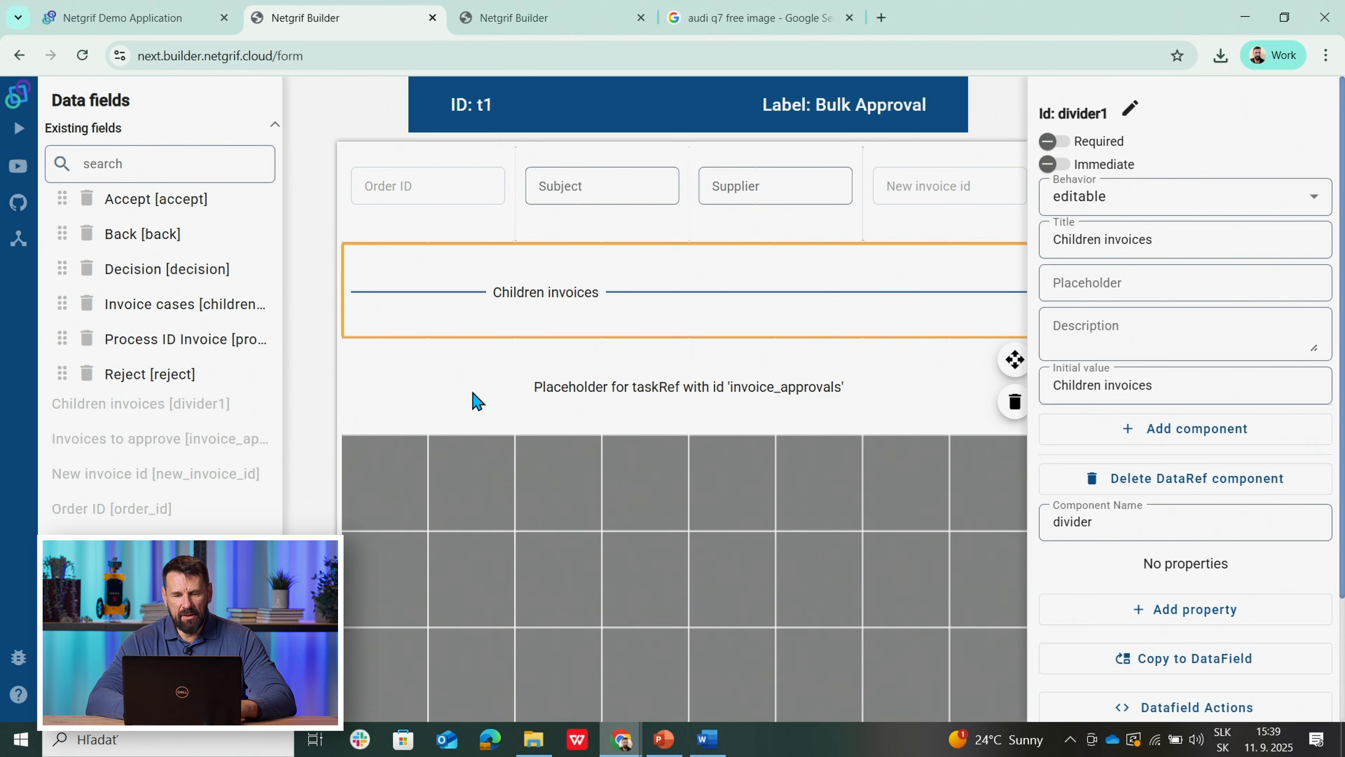
pyautogui.click(478, 402)
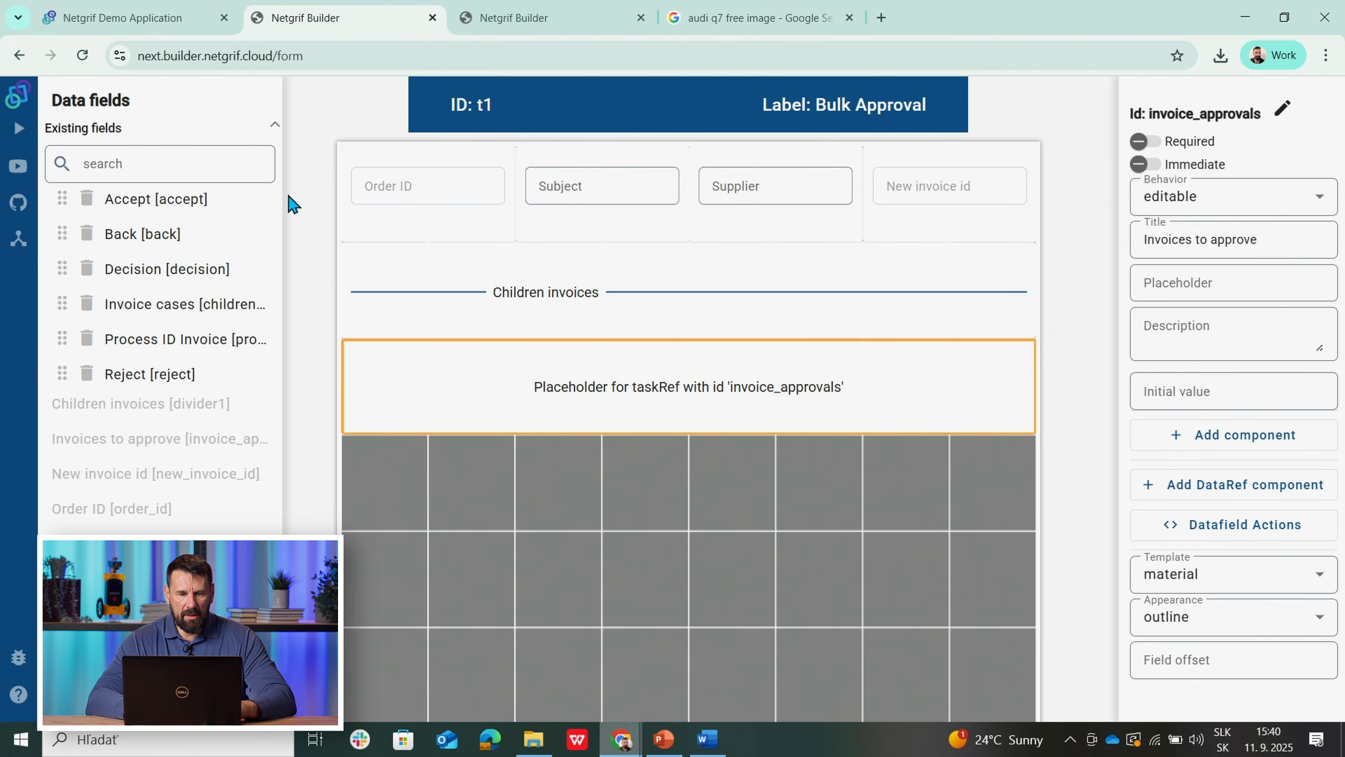
pyautogui.click(132, 673)
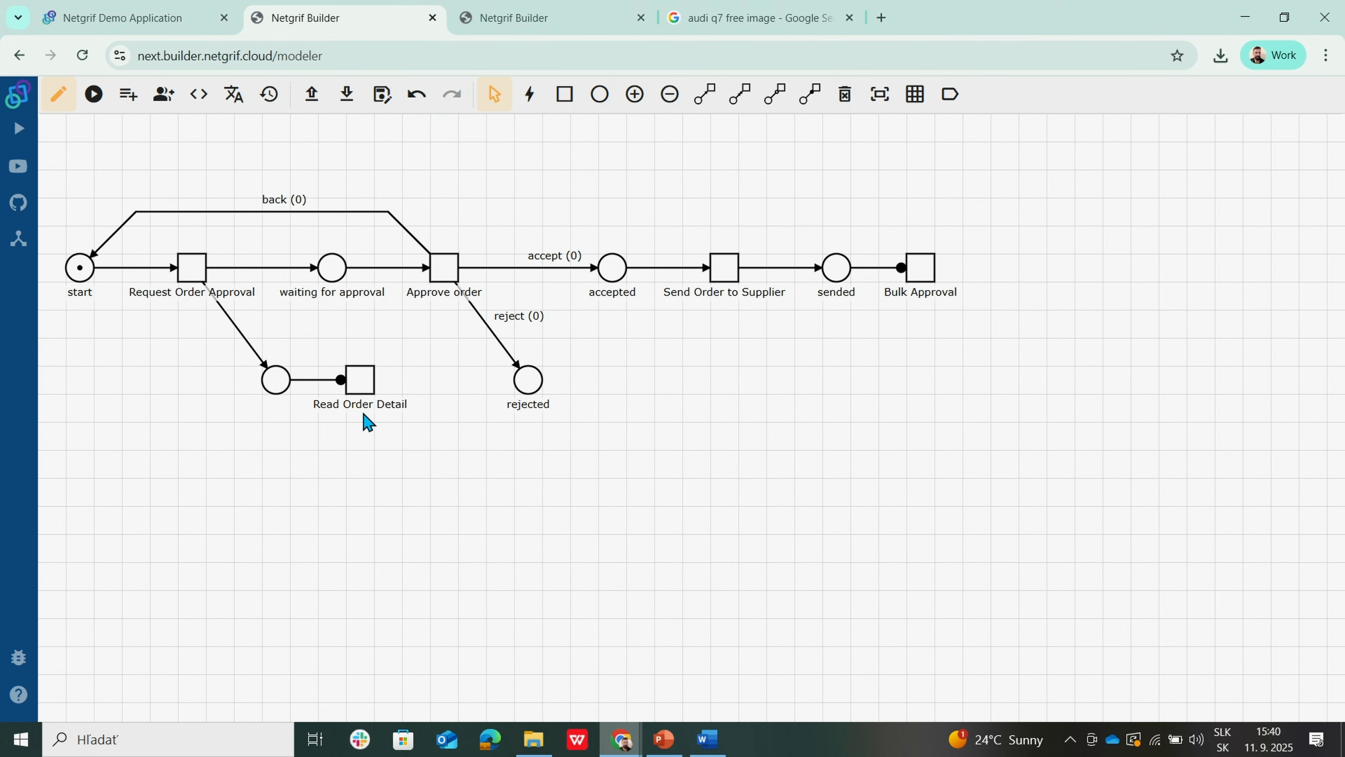
pyautogui.rightClick(370, 380)
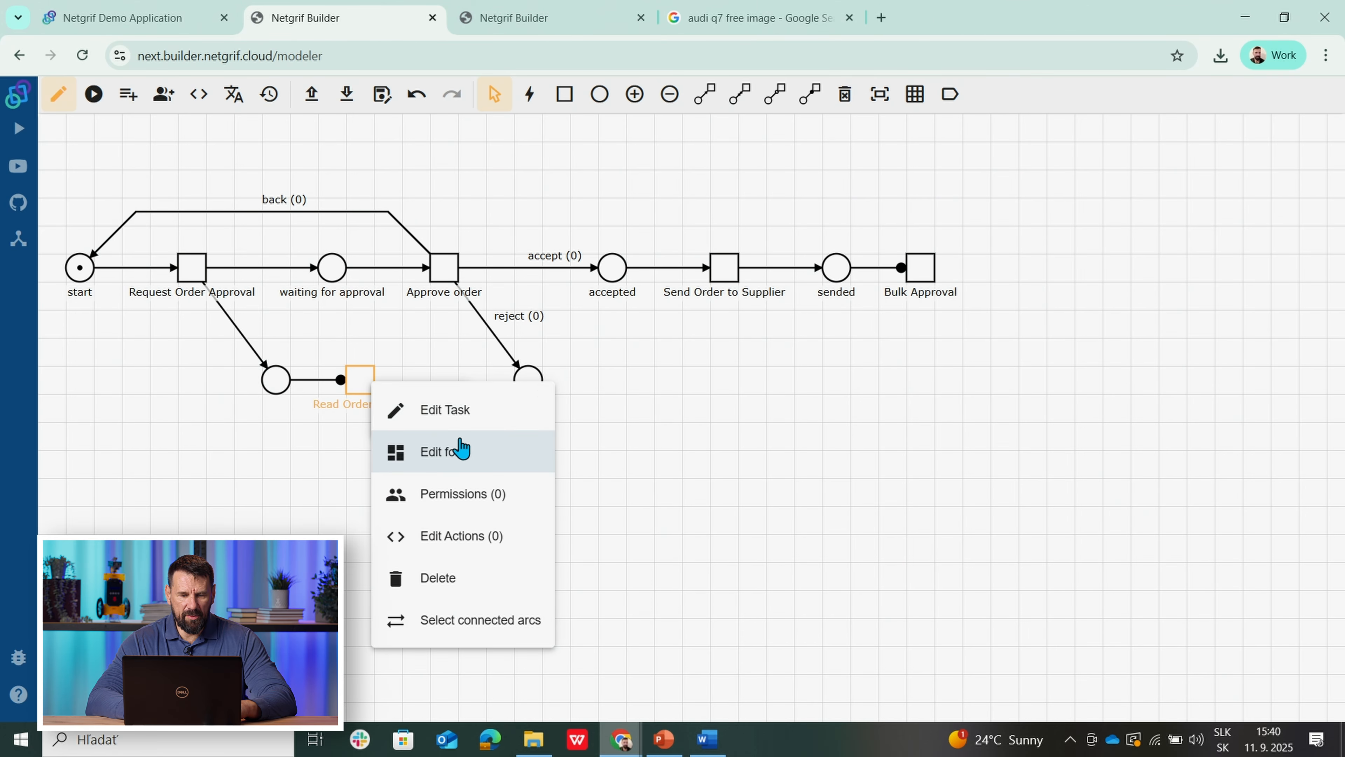
pyautogui.click(451, 457)
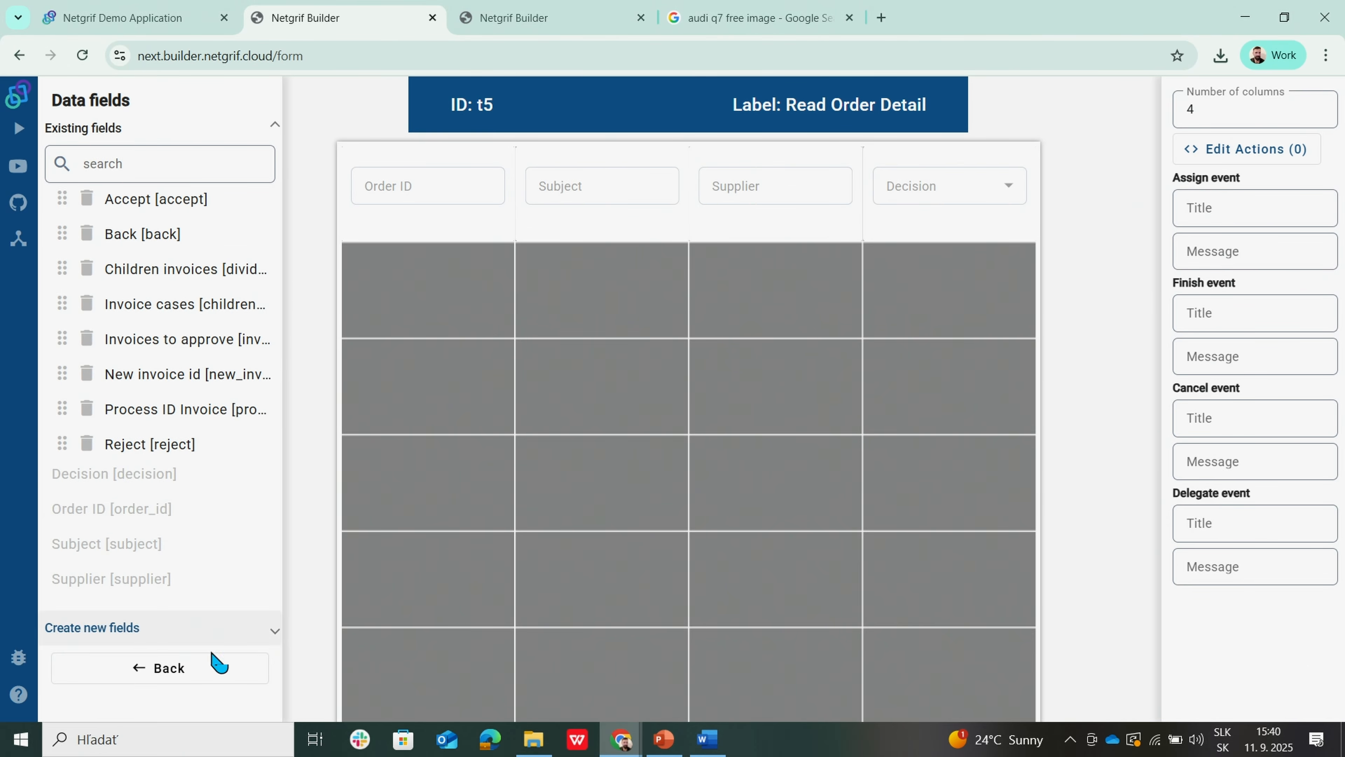
pyautogui.click(184, 670)
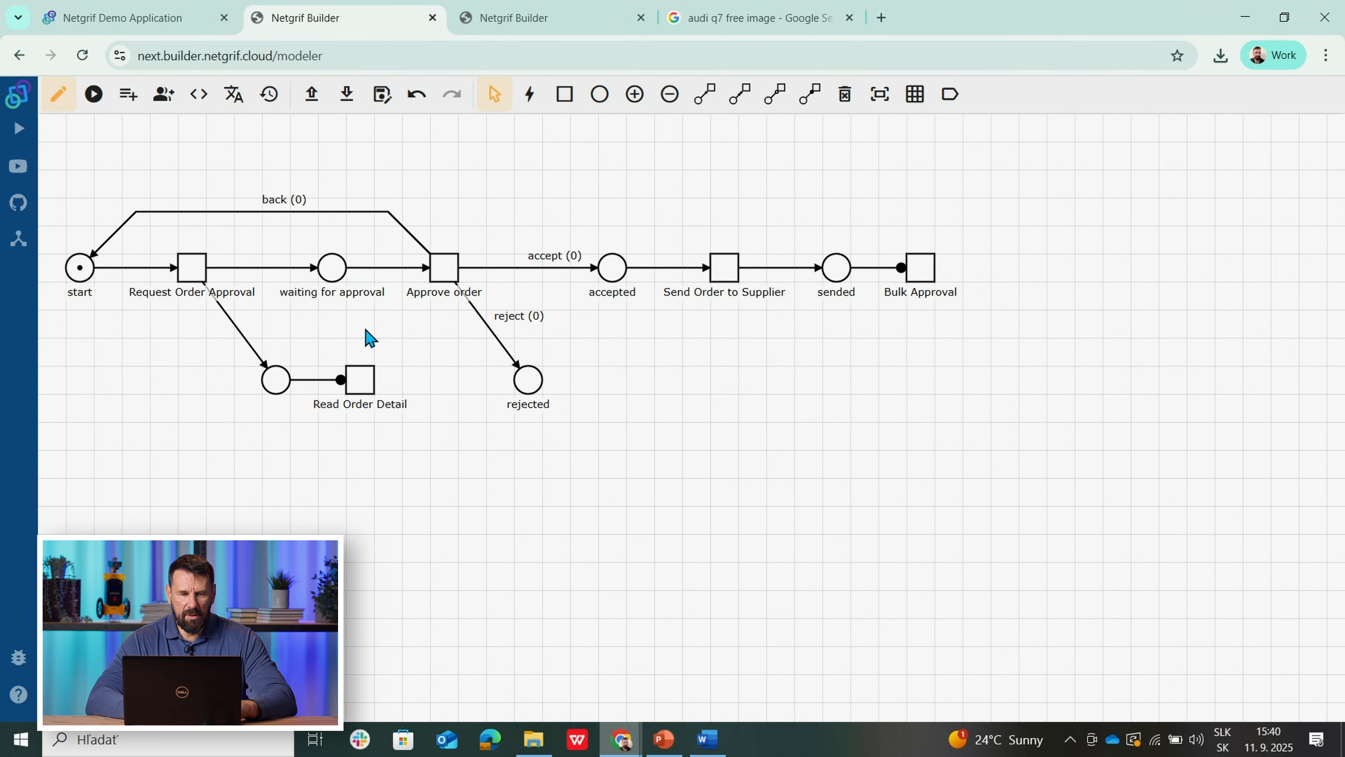
# Step: On the invoice process net, open the Register invoice task's form
pyautogui.click(508, 22)
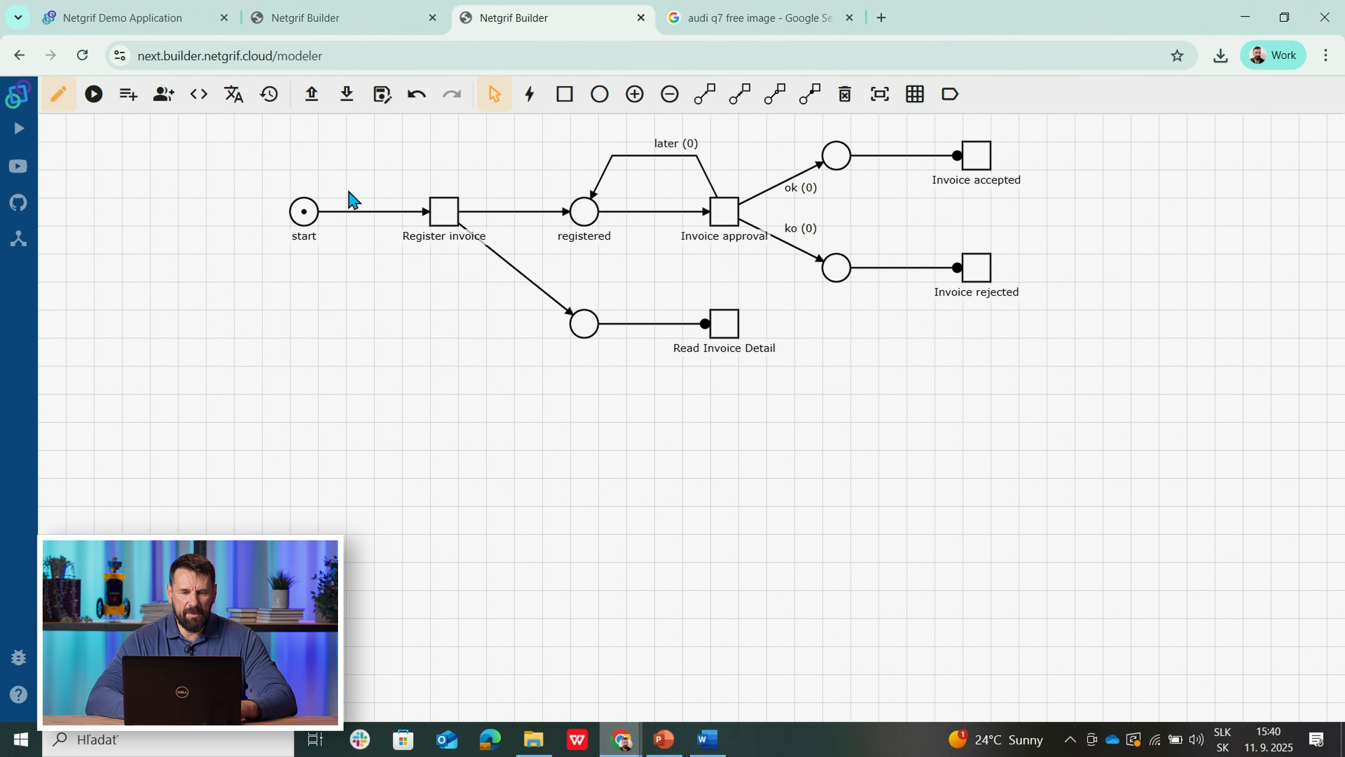
pyautogui.rightClick(442, 210)
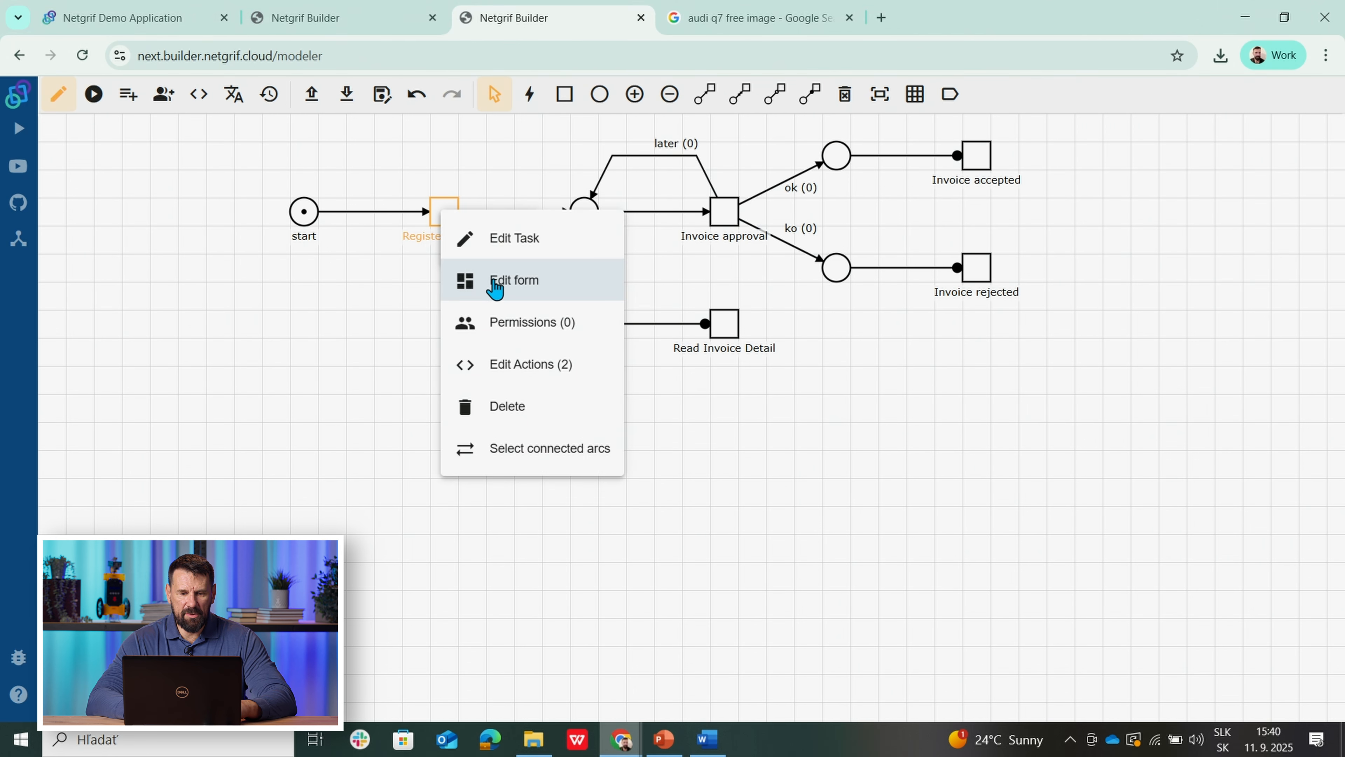
pyautogui.click(496, 283)
# Step: Inspect the Invoice ID, Amount, Order File and required Parent order ID fields
pyautogui.click(418, 229)
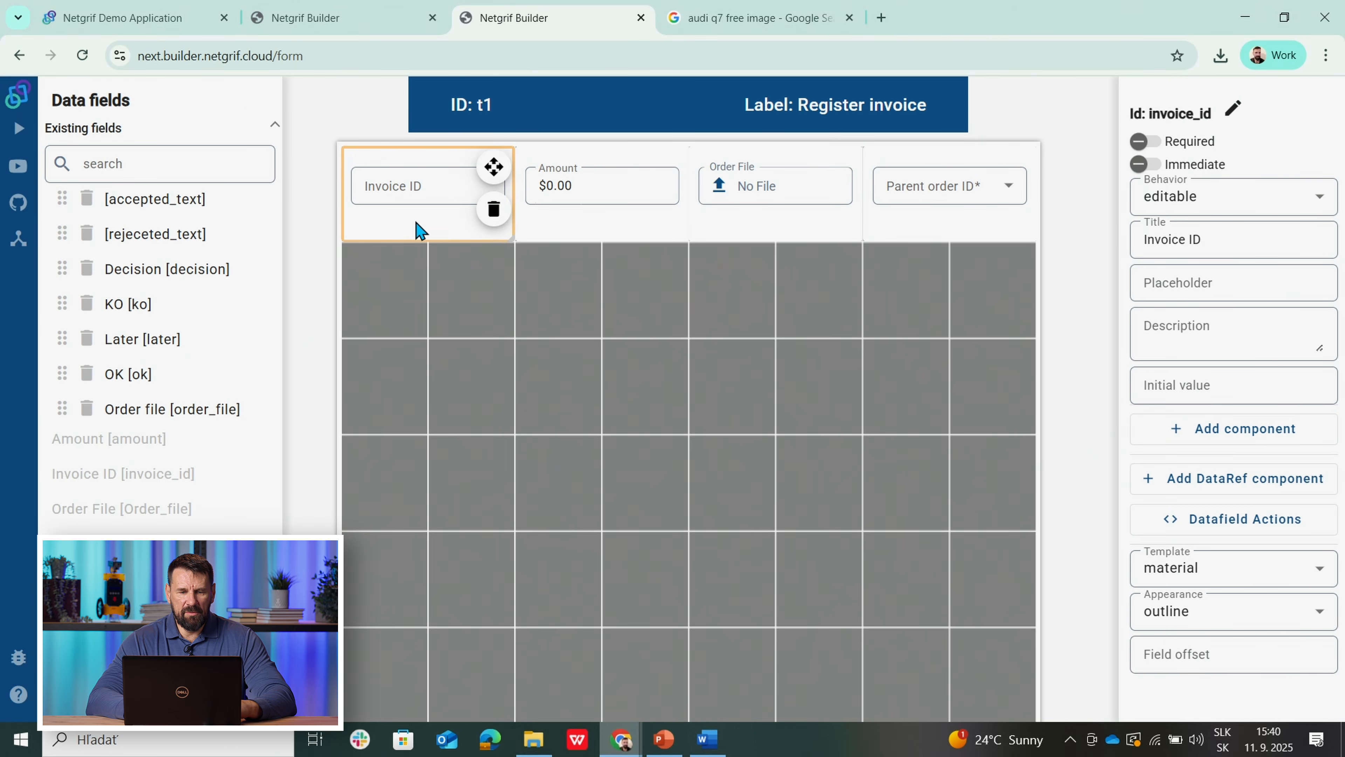
pyautogui.click(592, 237)
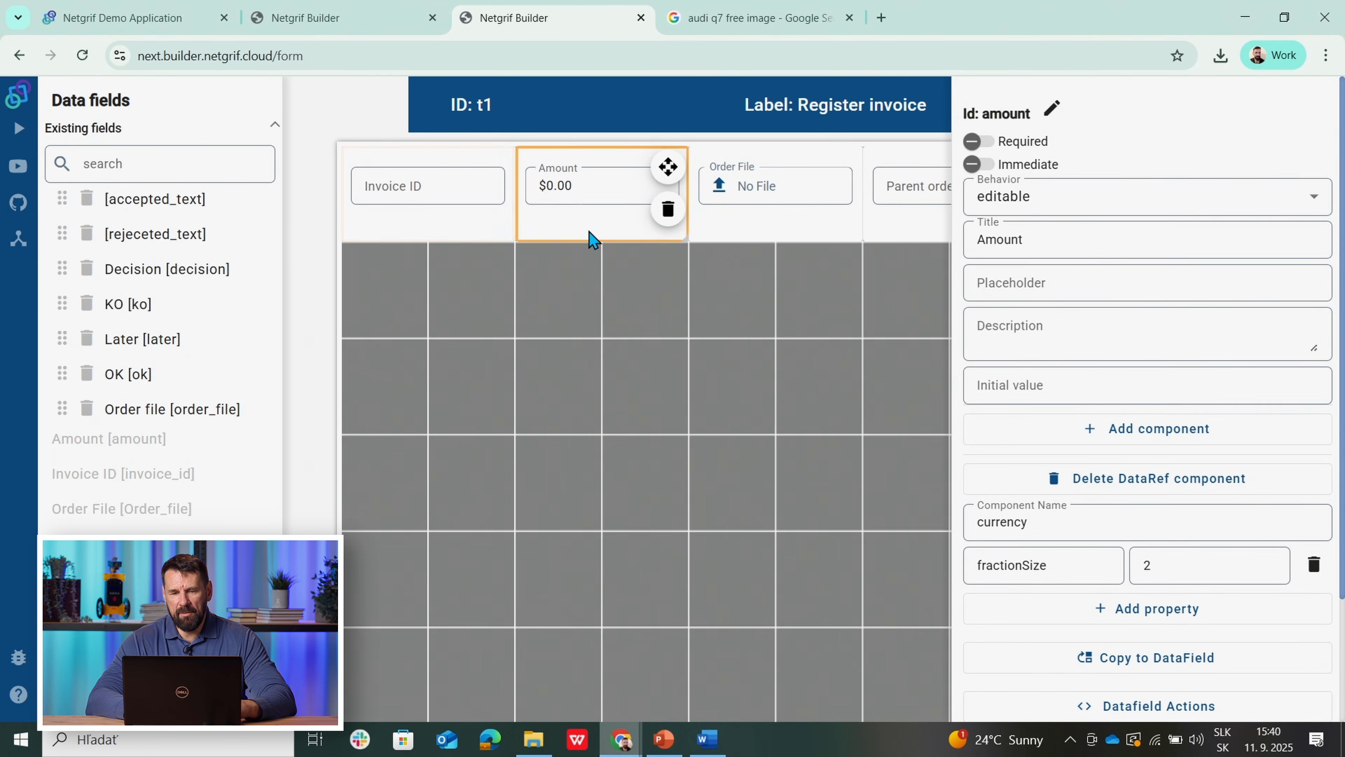
pyautogui.click(759, 230)
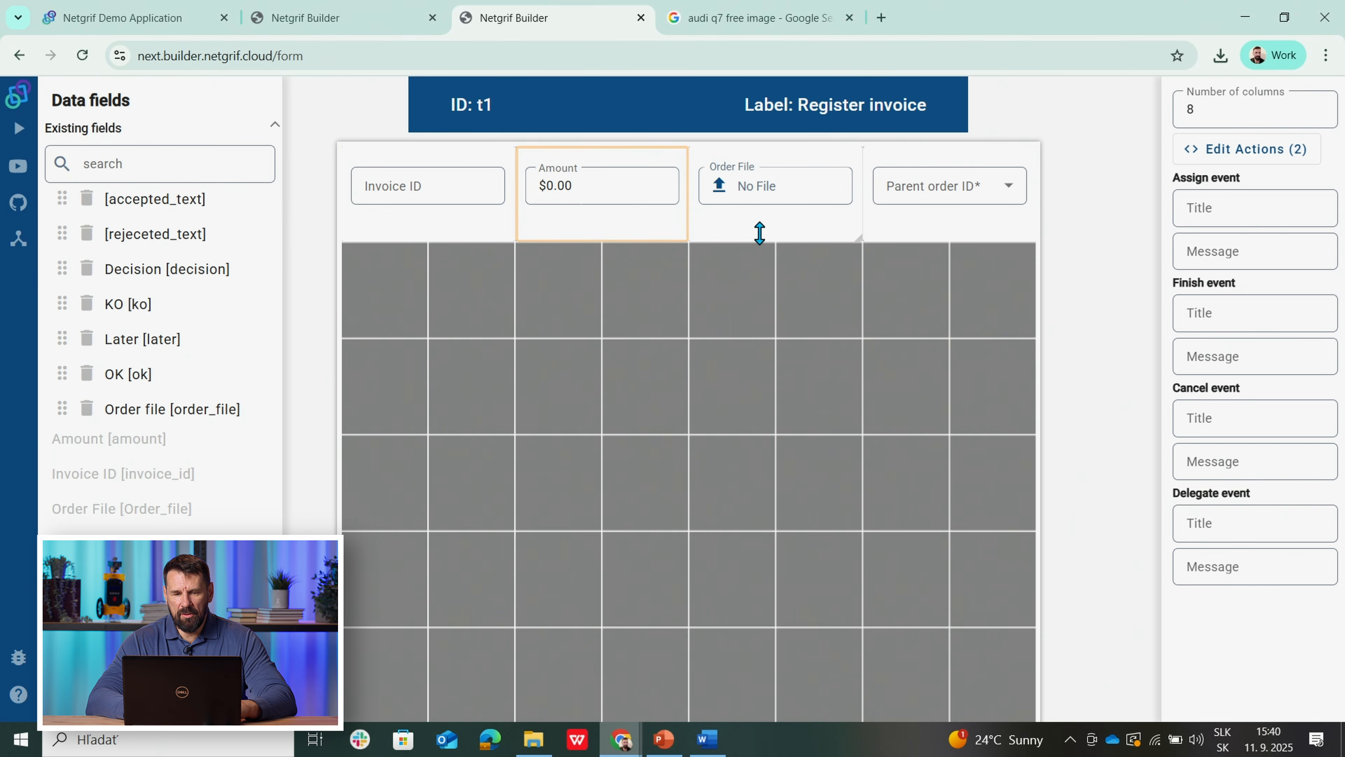
pyautogui.click(741, 227)
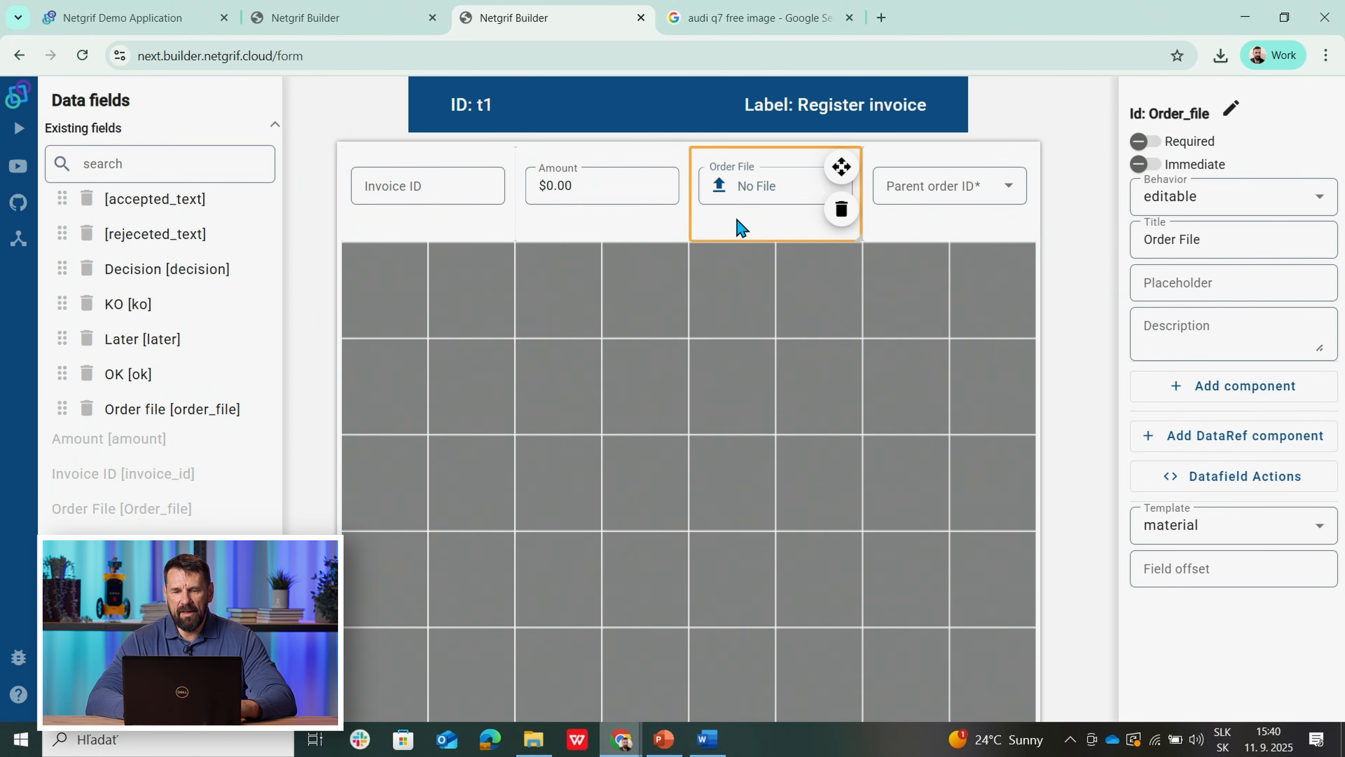
pyautogui.click(910, 225)
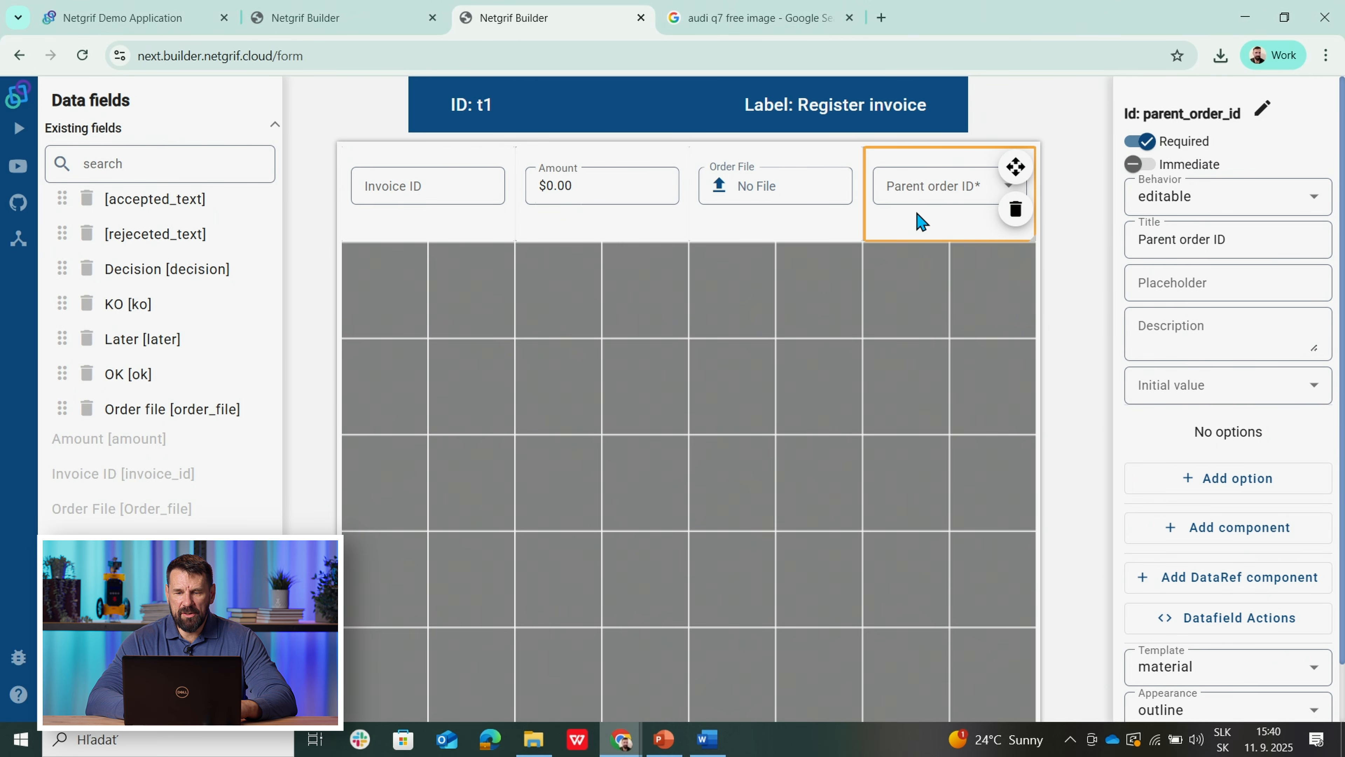
pyautogui.moveTo(919, 180)
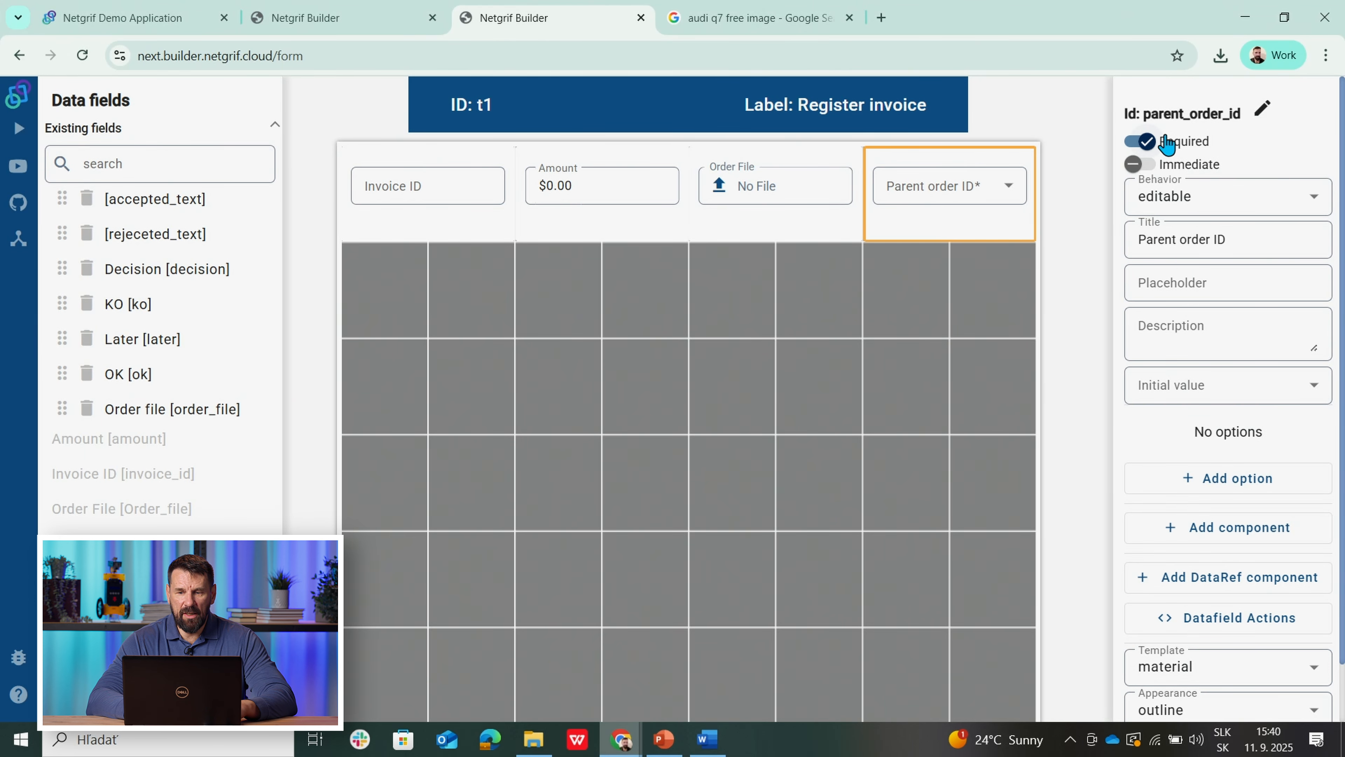
pyautogui.moveTo(889, 226)
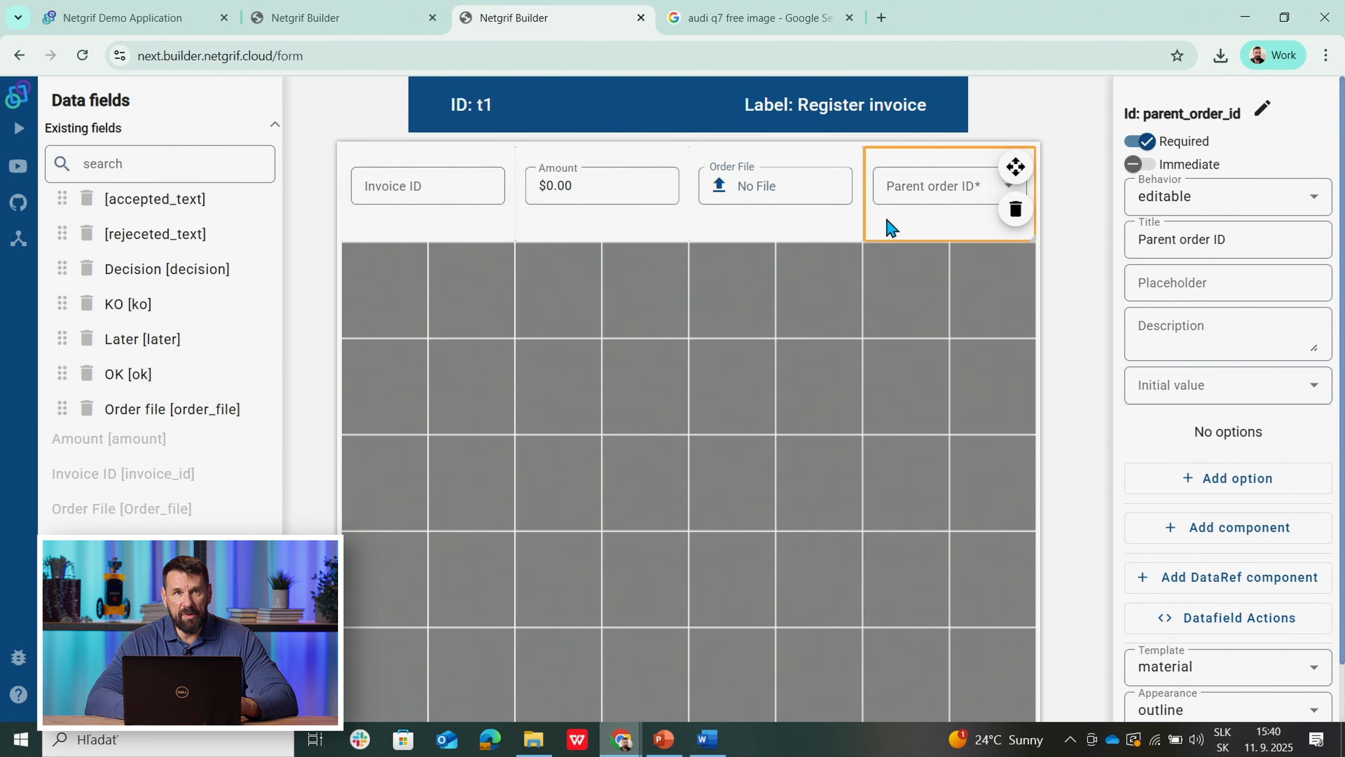
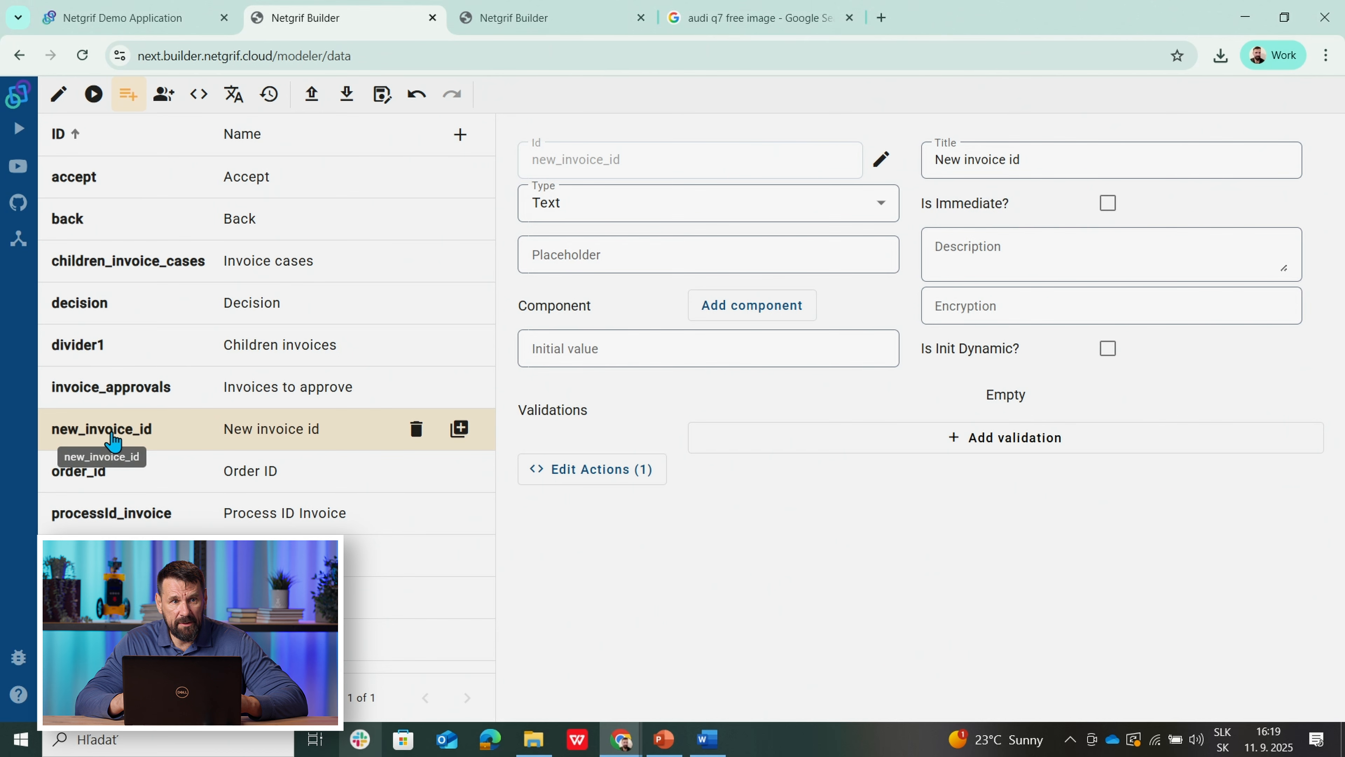
# Step: Make new_invoice_id a Text field titled 'New invoice id' with one action attached
pyautogui.click(492, 17)
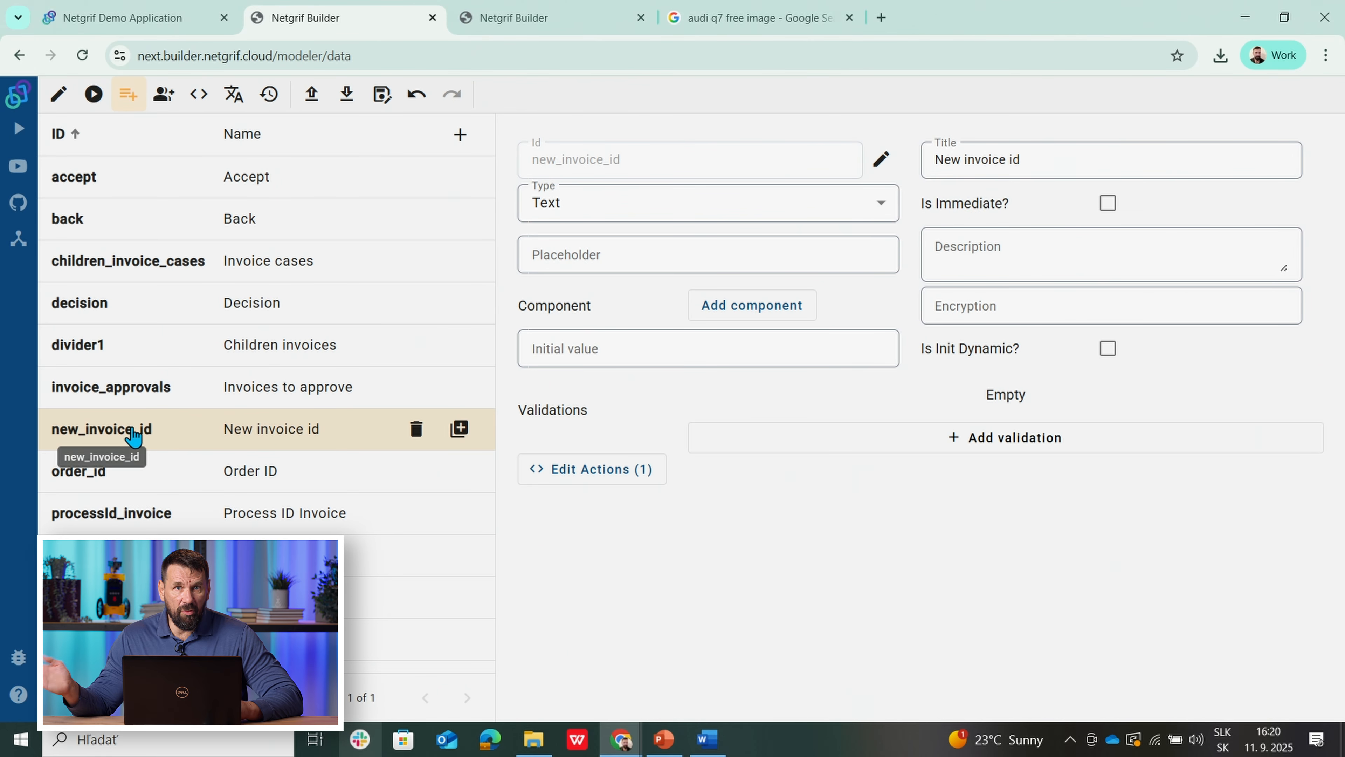
# Step: Show Invoice approval's finish pre-action1 code, which sets ok, ko and later from decision
pyautogui.click(538, 19)
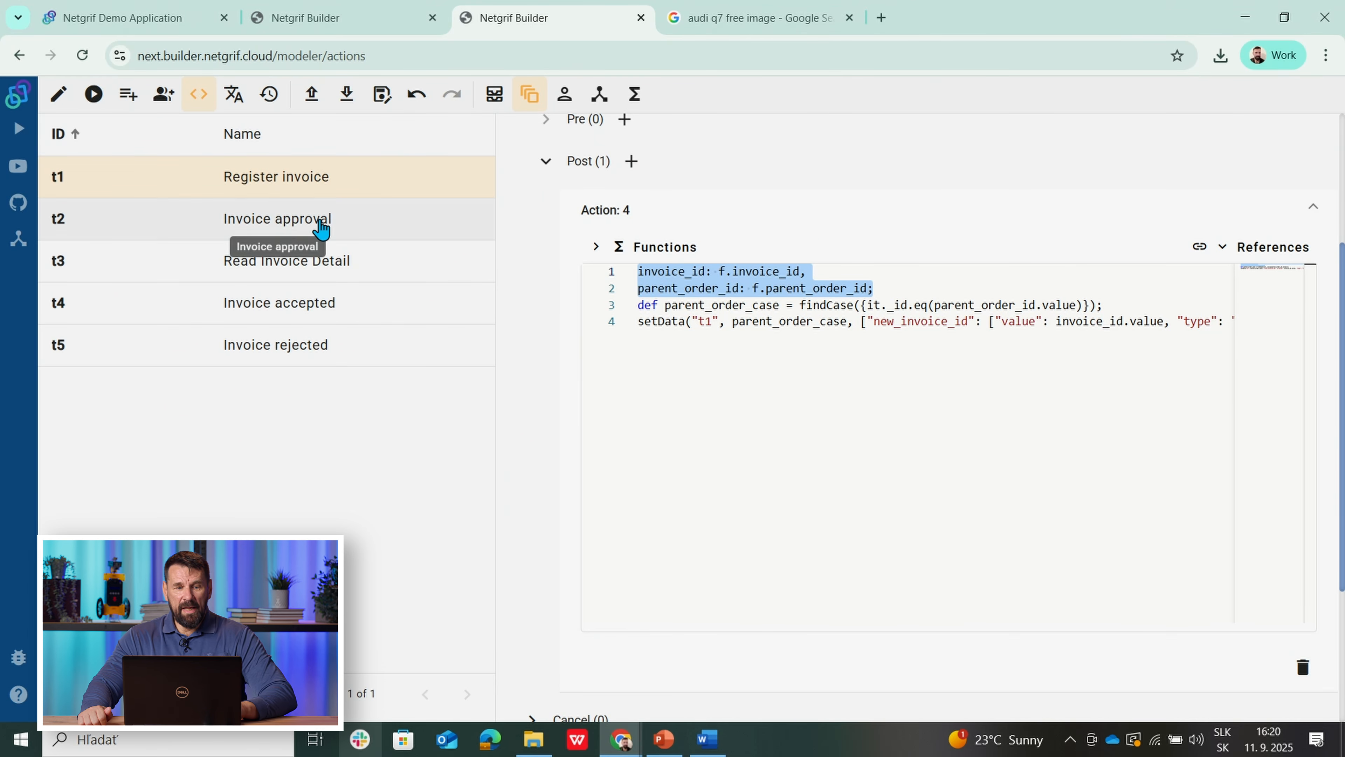
pyautogui.click(249, 234)
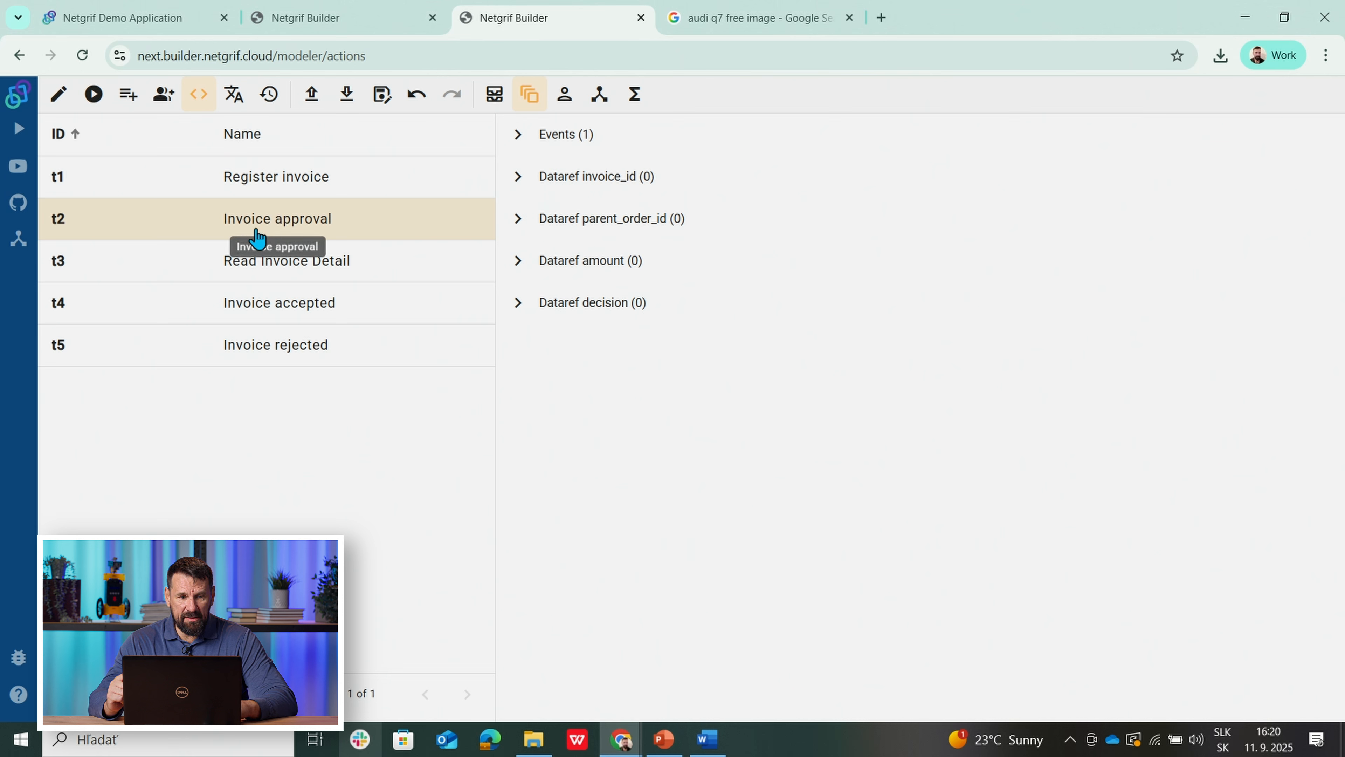
pyautogui.click(518, 136)
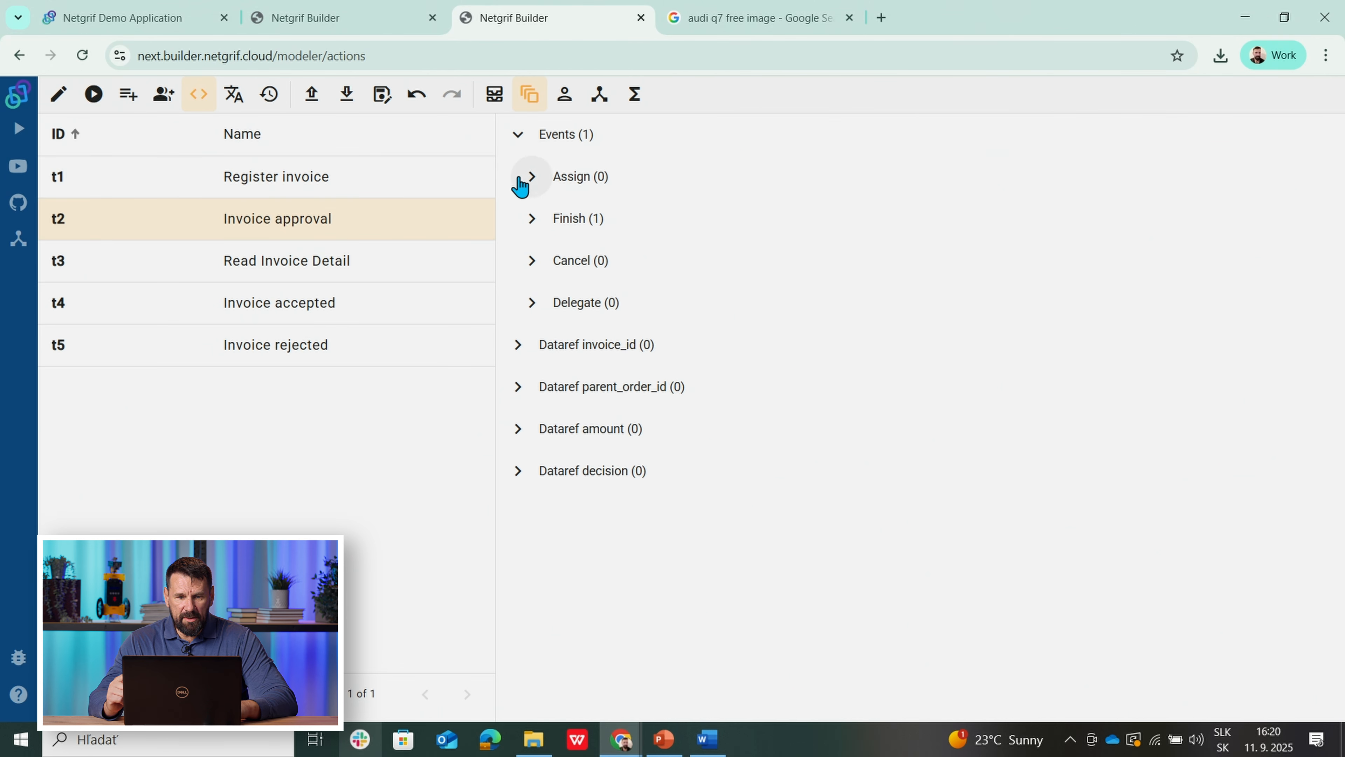
pyautogui.click(526, 222)
pyautogui.click(544, 261)
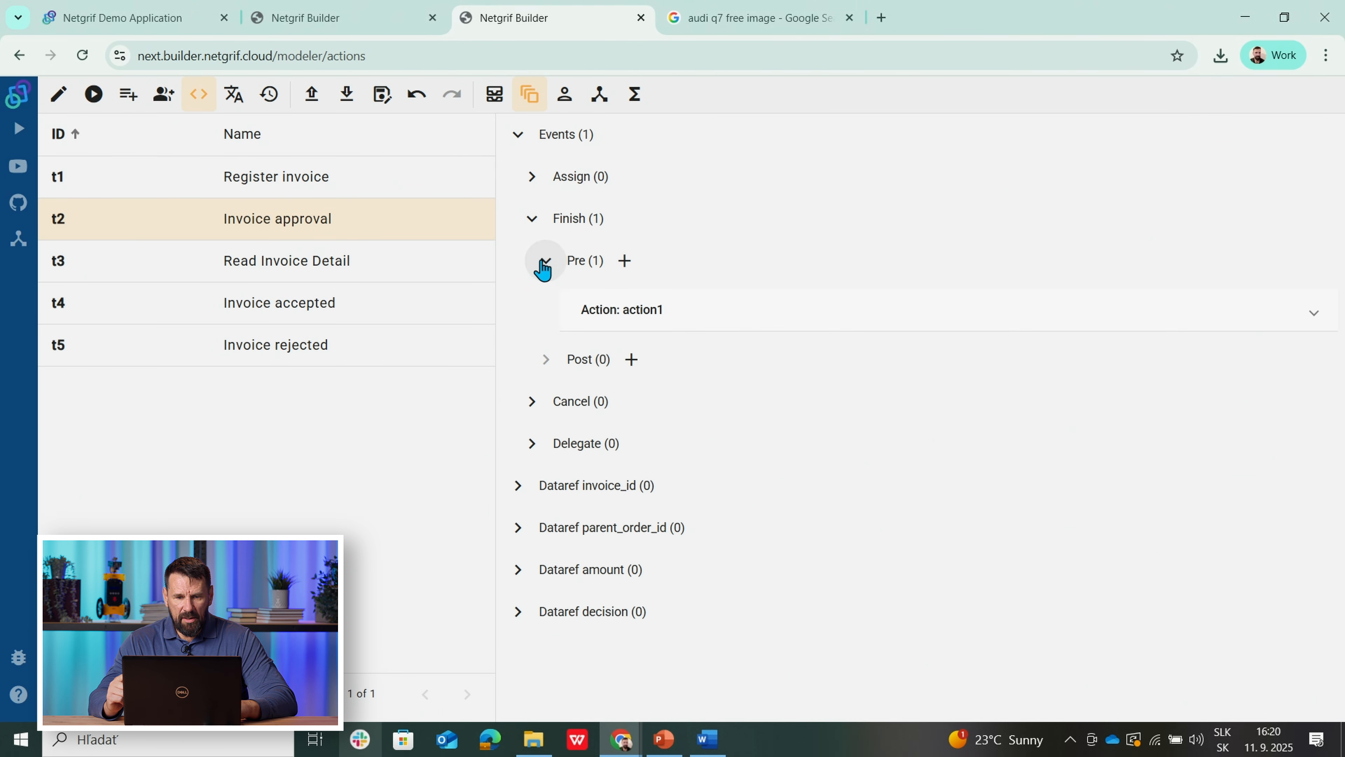
pyautogui.click(683, 322)
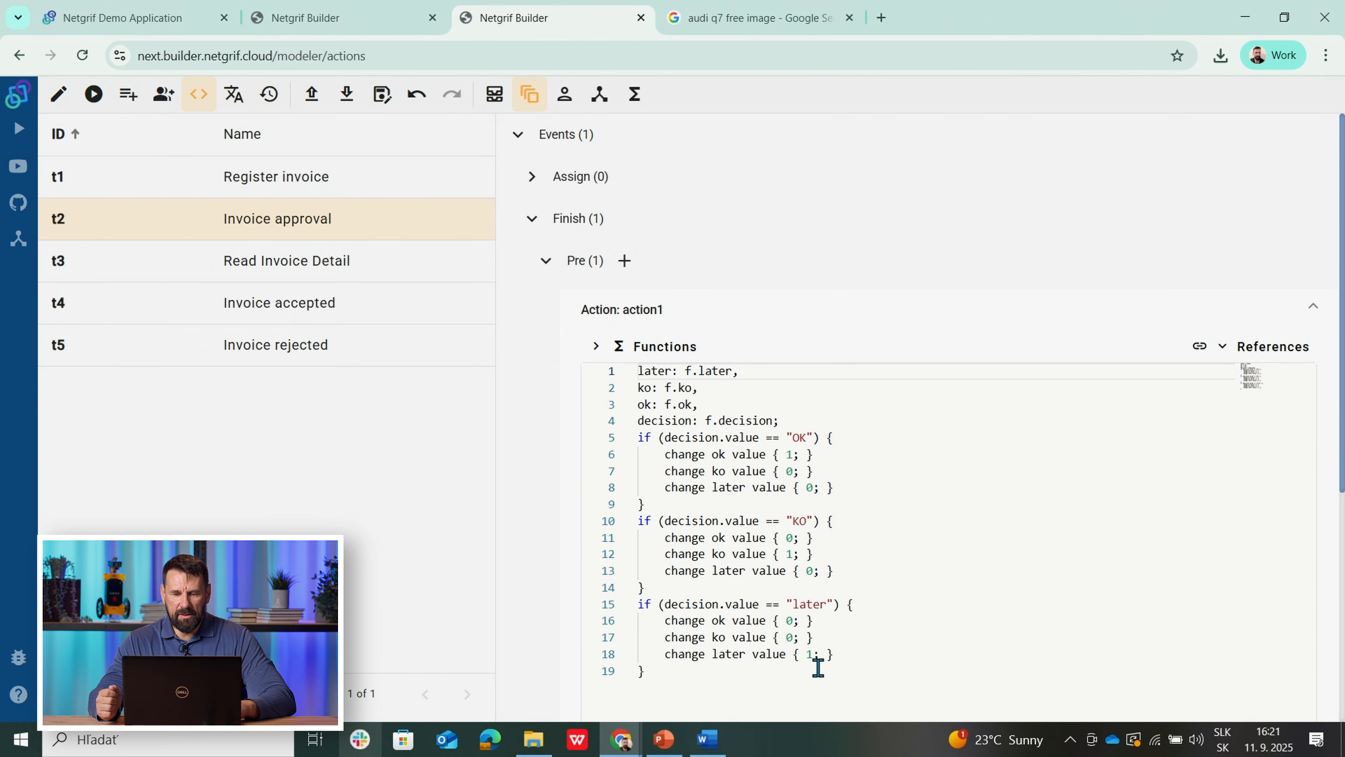
# Step: Check decision's OK/Accept, KO/Reject and later/Later options in Data and the Invoice approval form
pyautogui.click(127, 96)
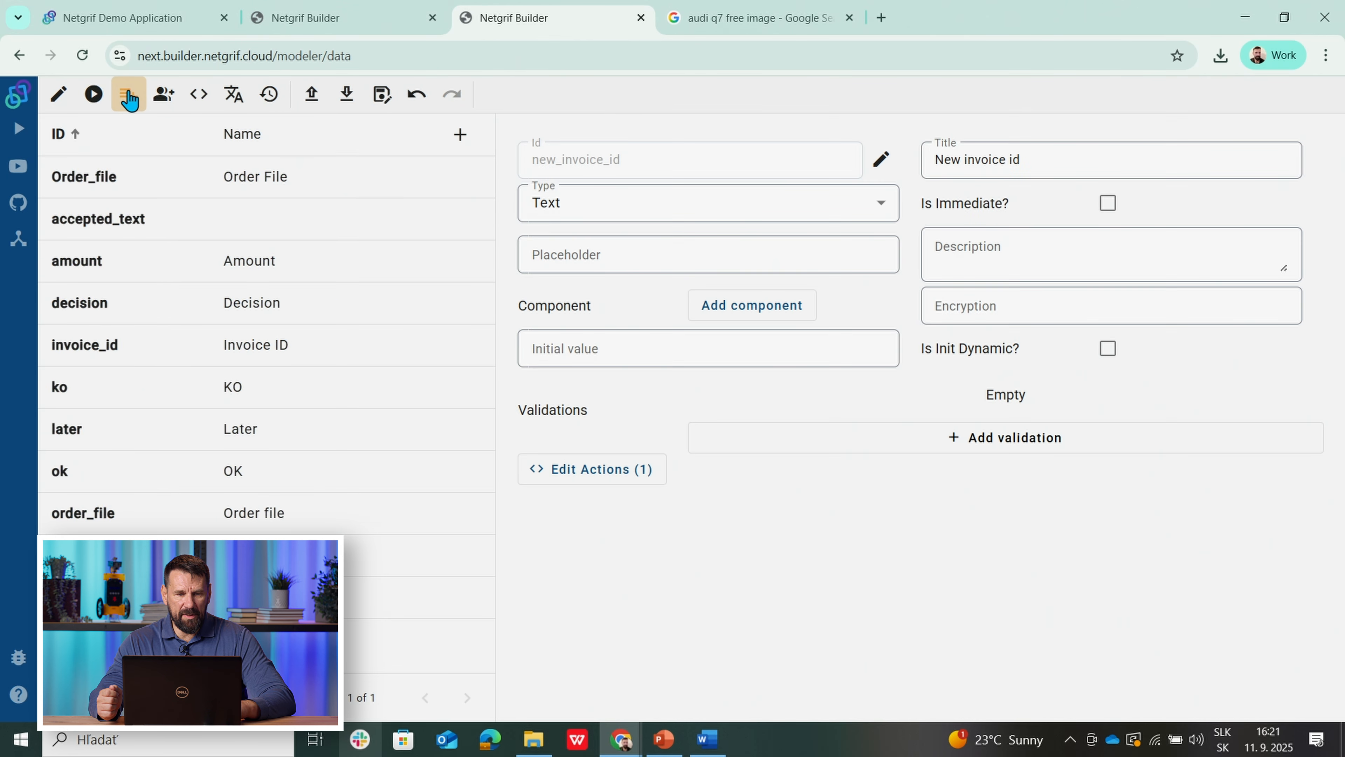
pyautogui.click(91, 312)
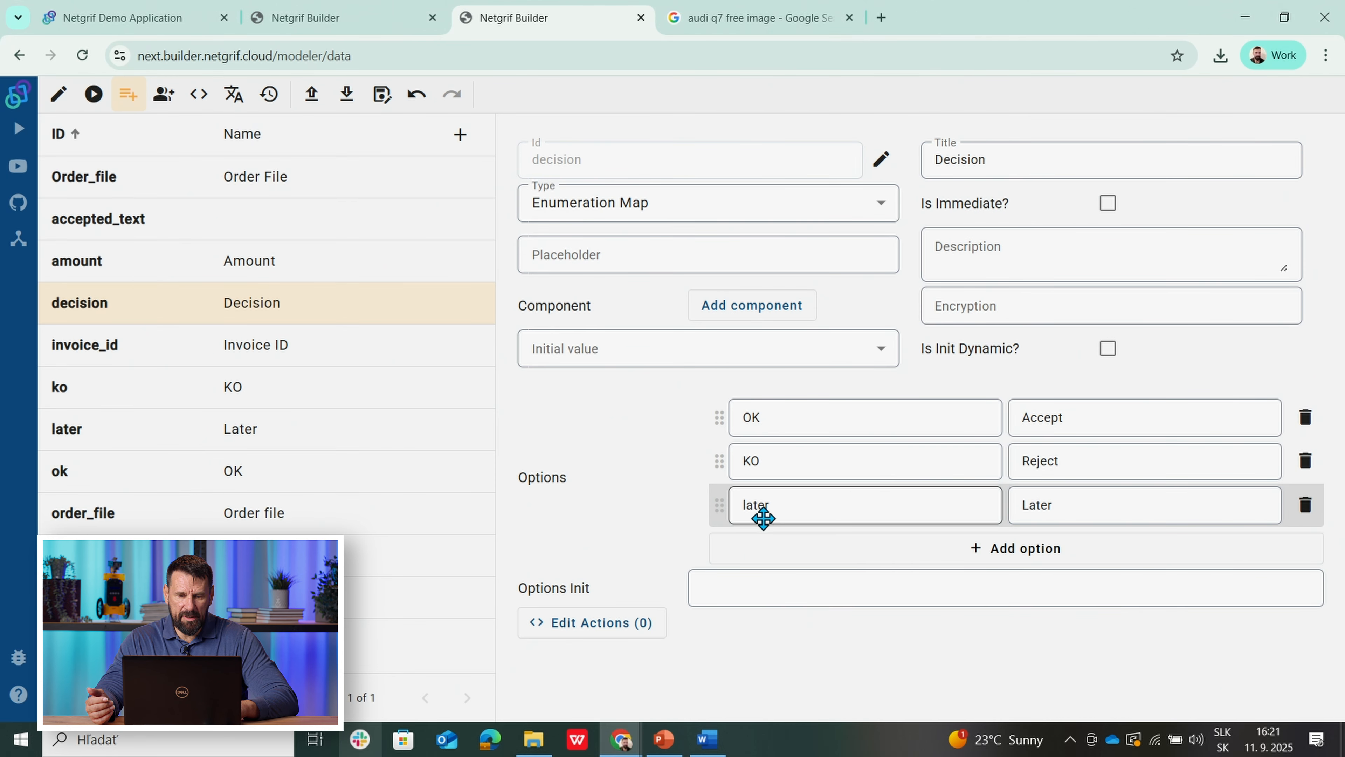
pyautogui.click(58, 95)
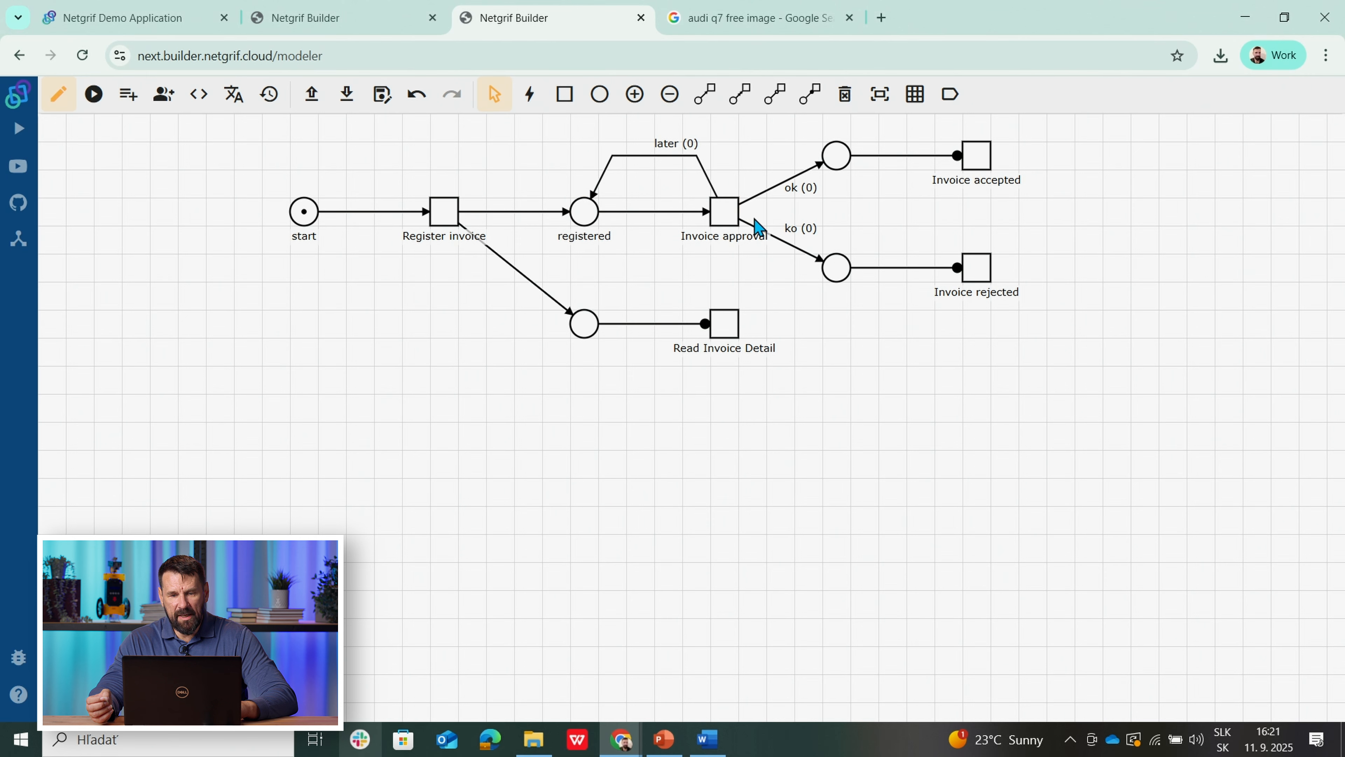
pyautogui.rightClick(724, 223)
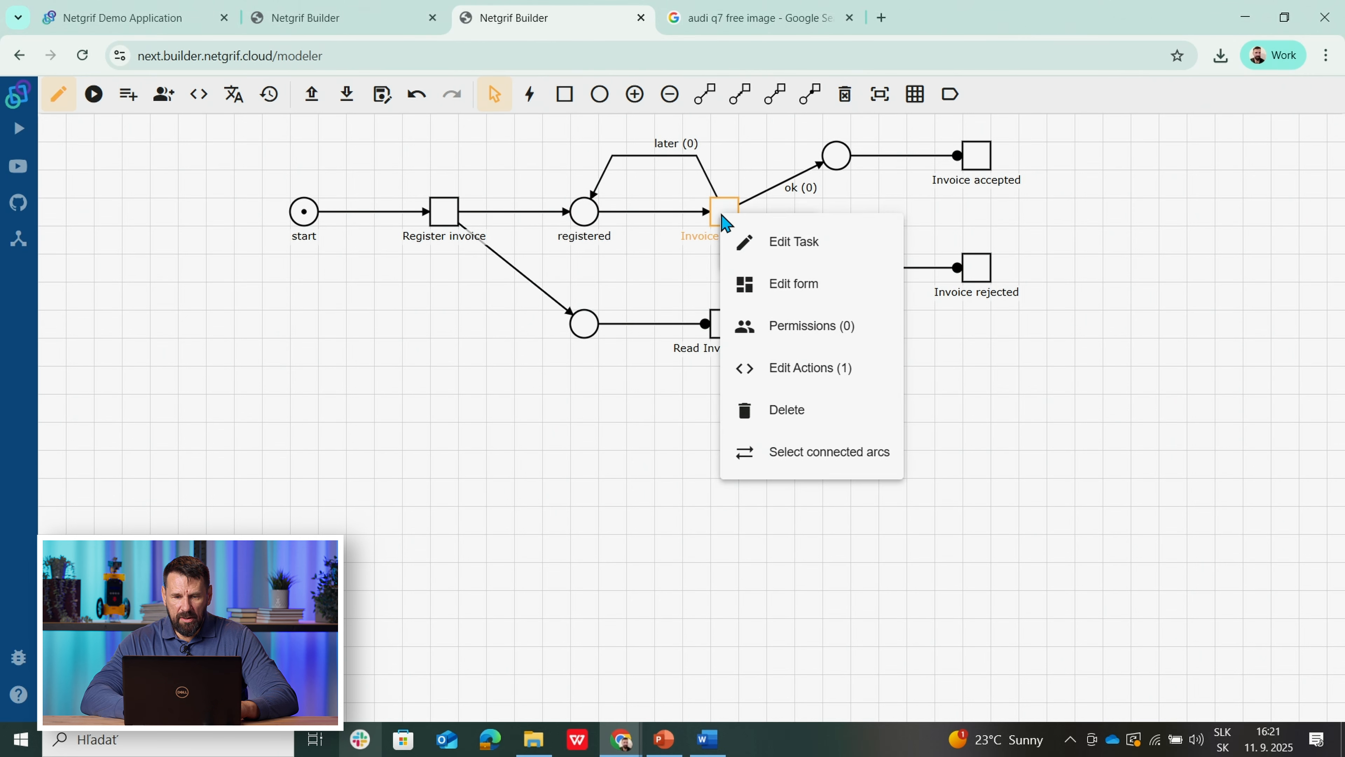
pyautogui.click(778, 285)
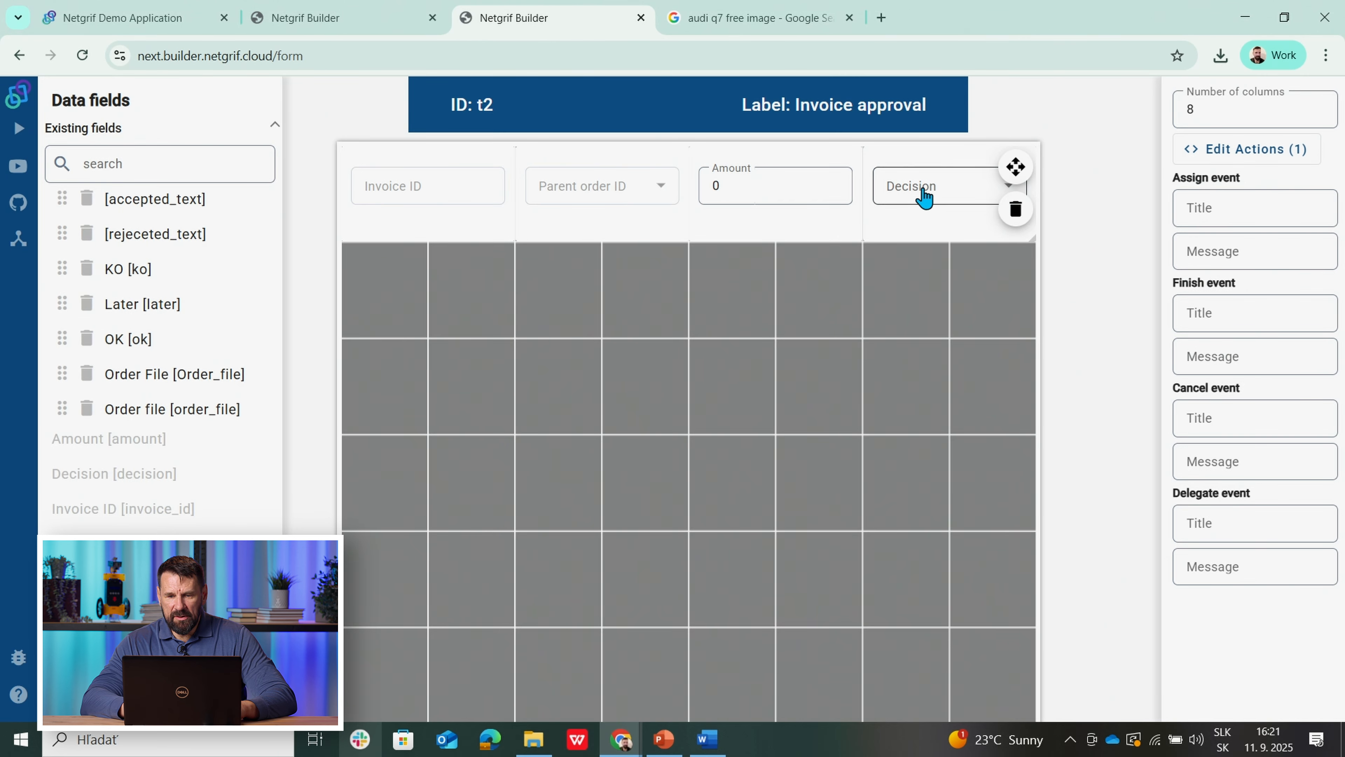
pyautogui.click(914, 199)
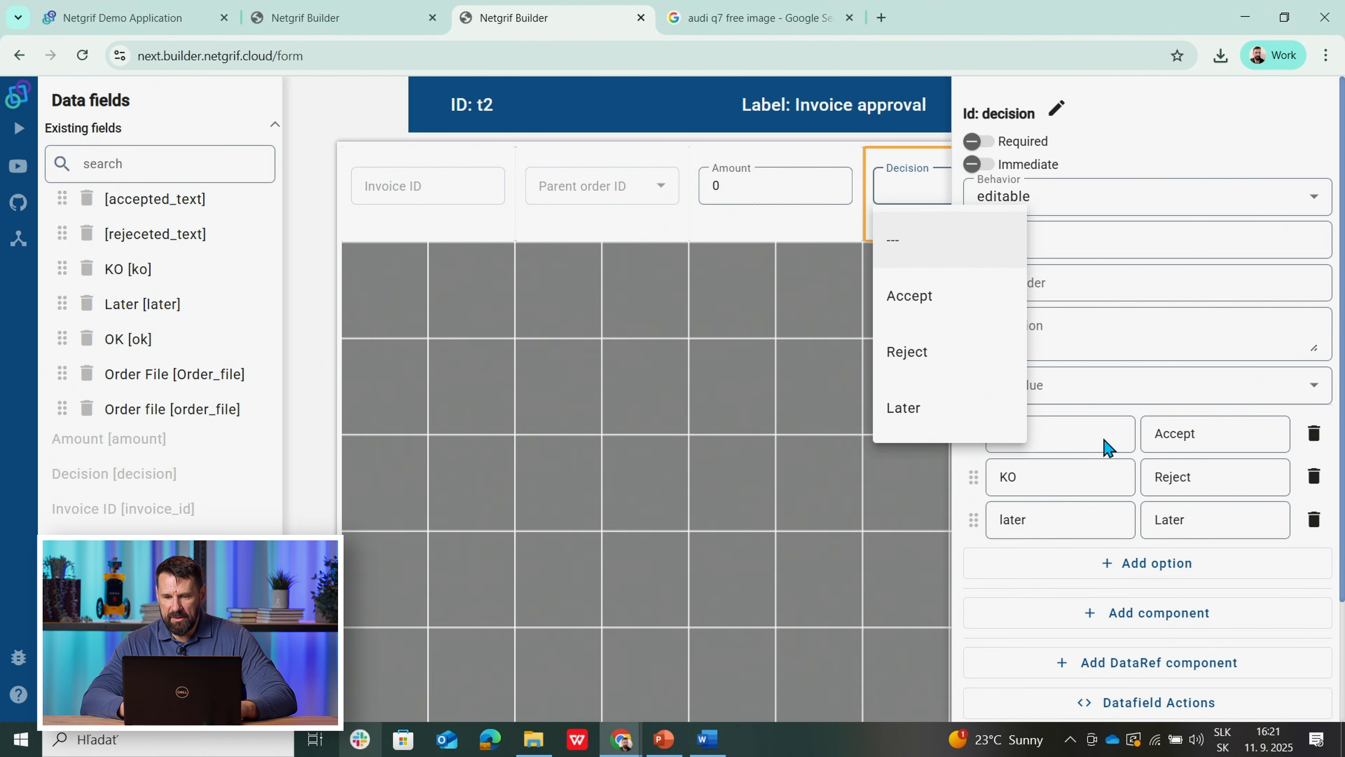
pyautogui.click(895, 501)
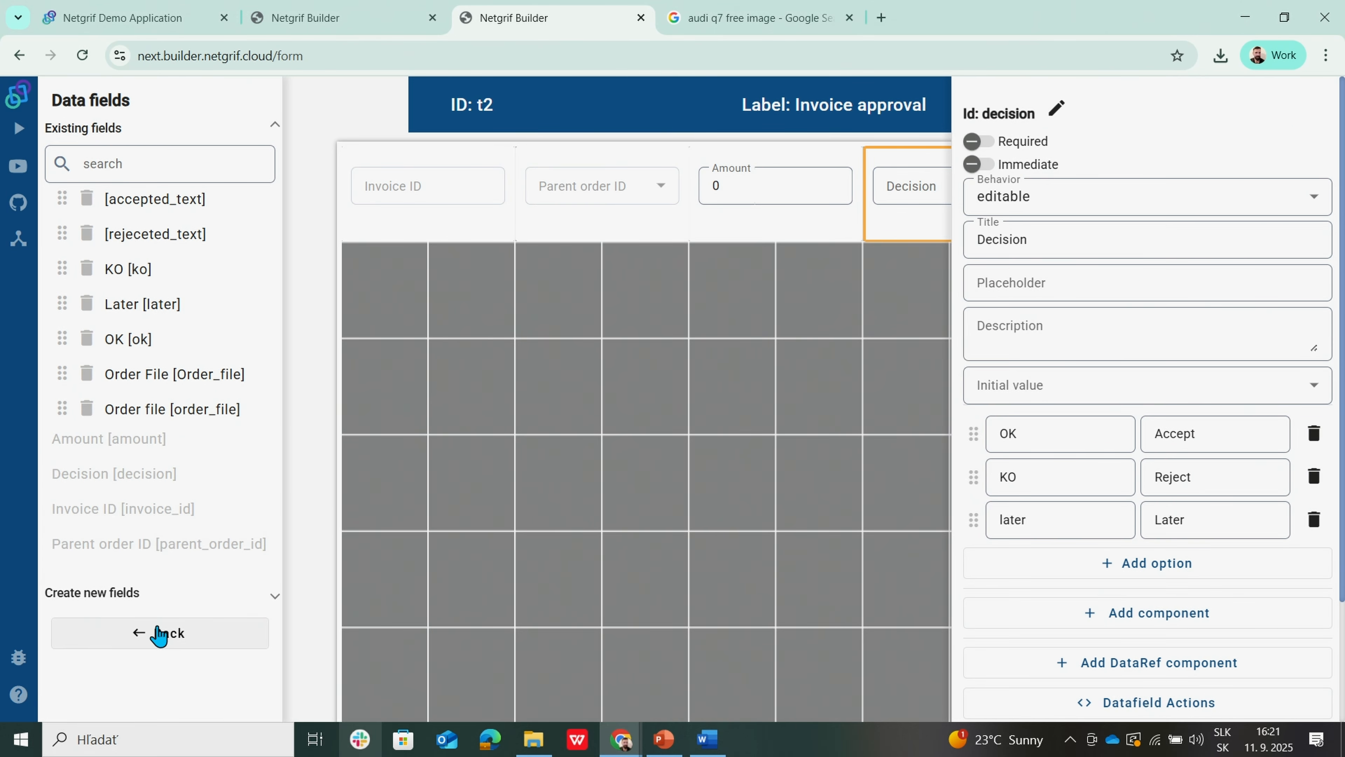
pyautogui.click(159, 633)
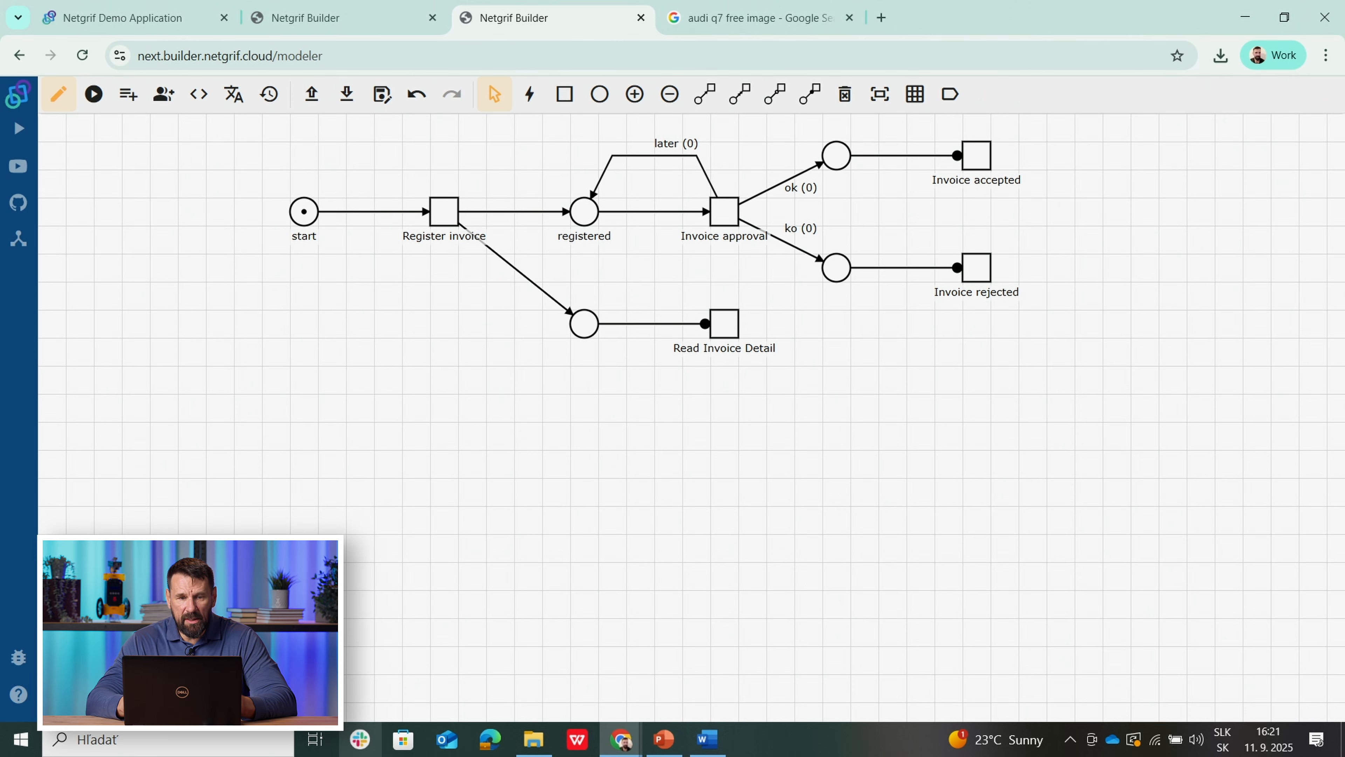
# Step: In the Demo Application's All Cases, start a new case of the Order 1.0.0 process
pyautogui.click(147, 20)
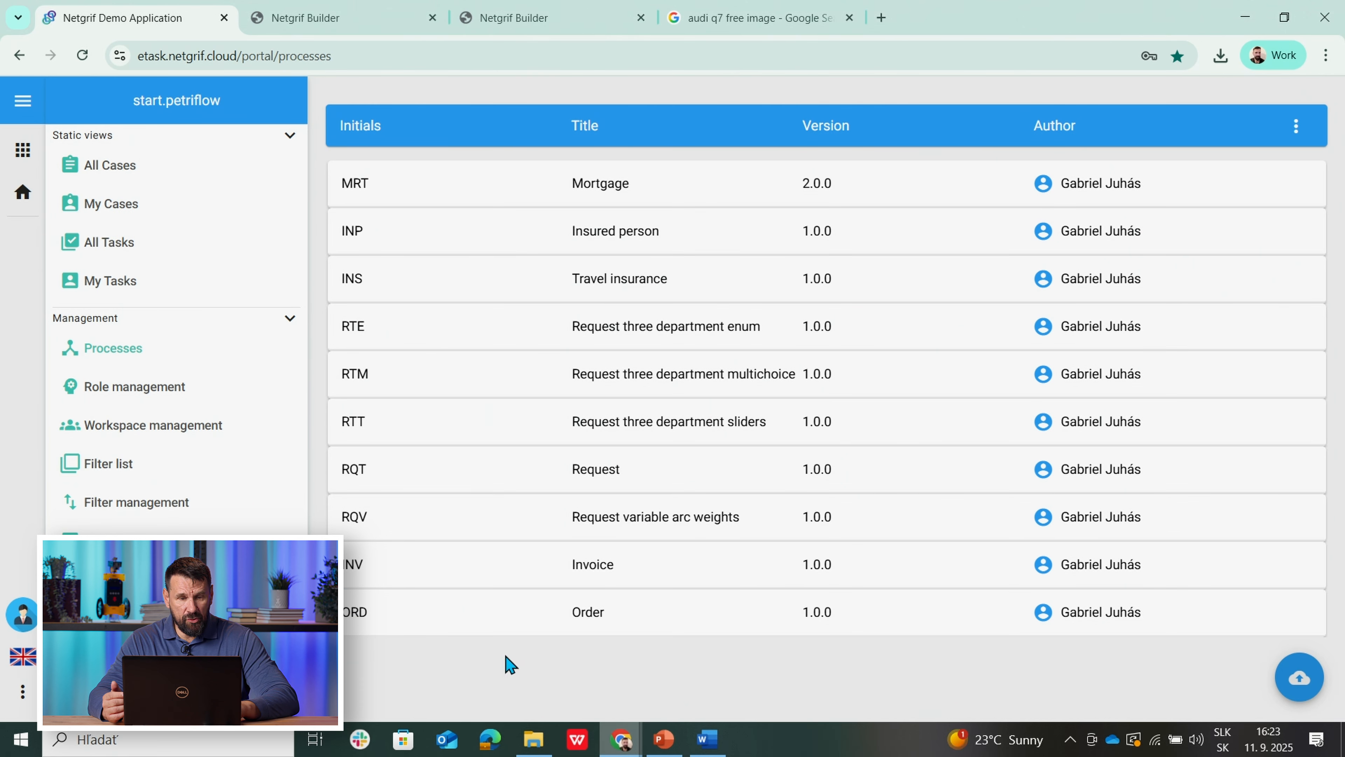
pyautogui.click(112, 171)
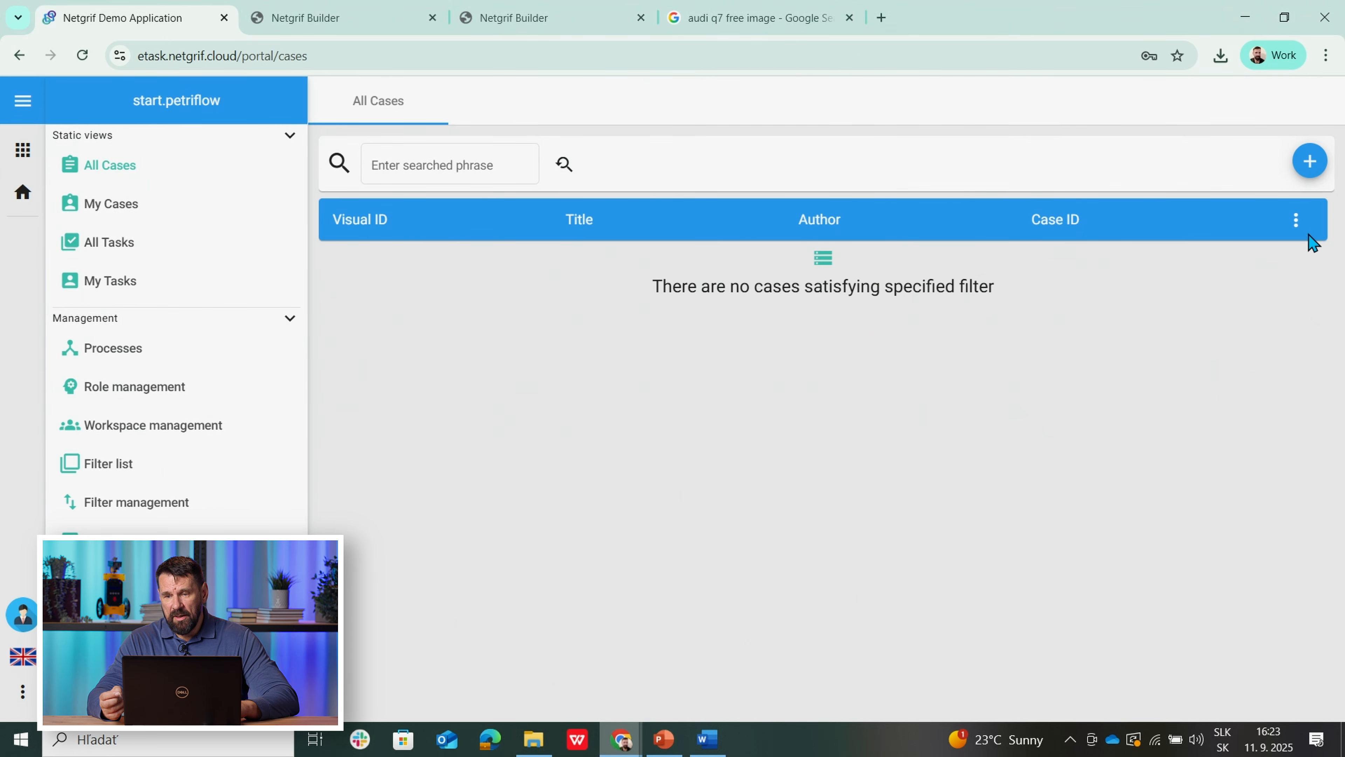
pyautogui.click(1305, 168)
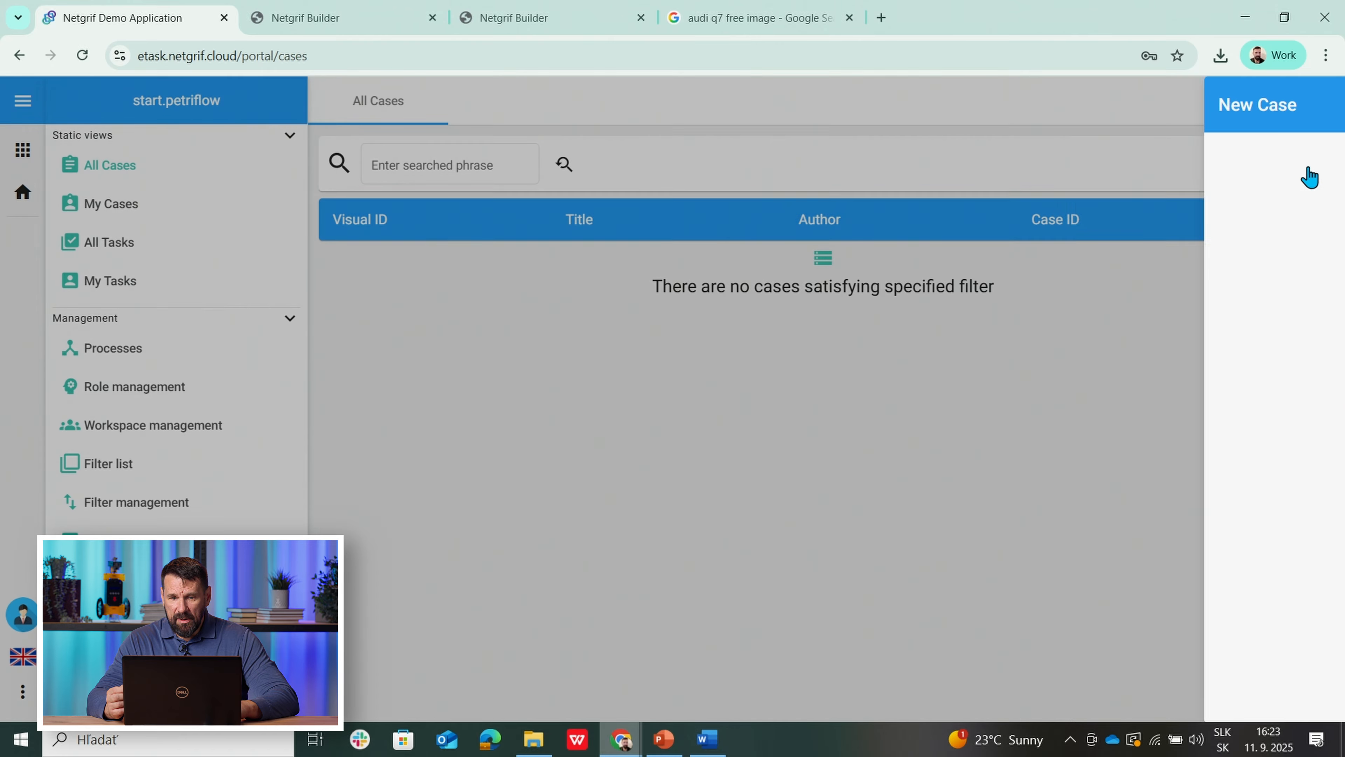
pyautogui.click(1120, 235)
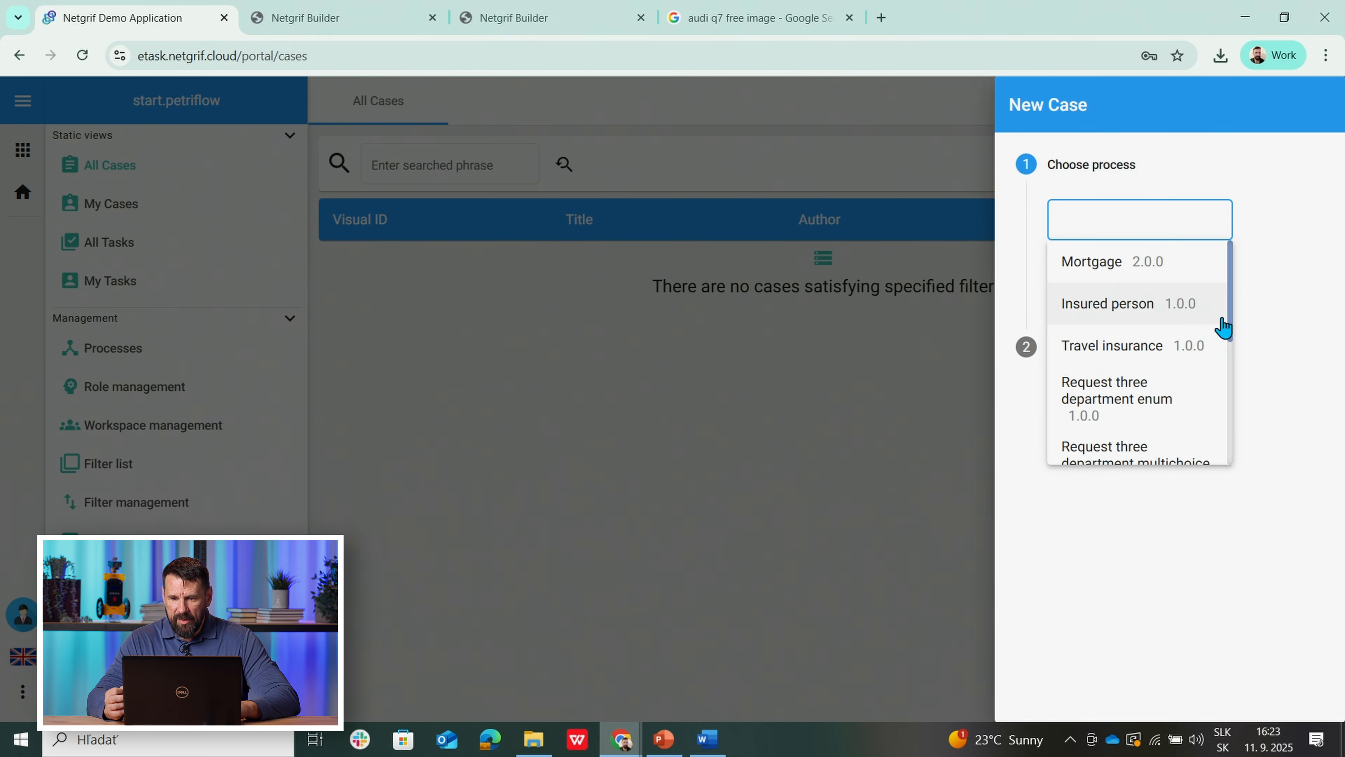
pyautogui.moveTo(1234, 316); pyautogui.dragTo(1246, 485)
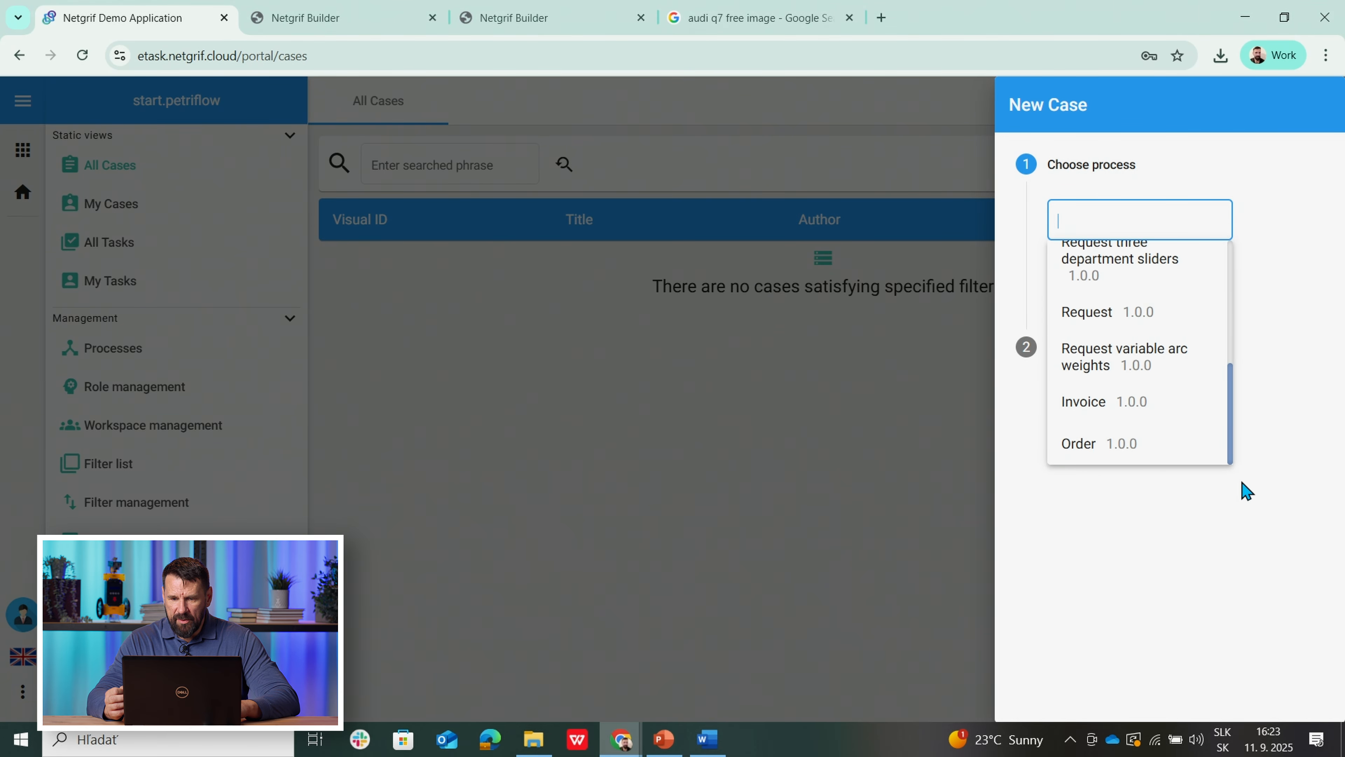
pyautogui.click(1096, 447)
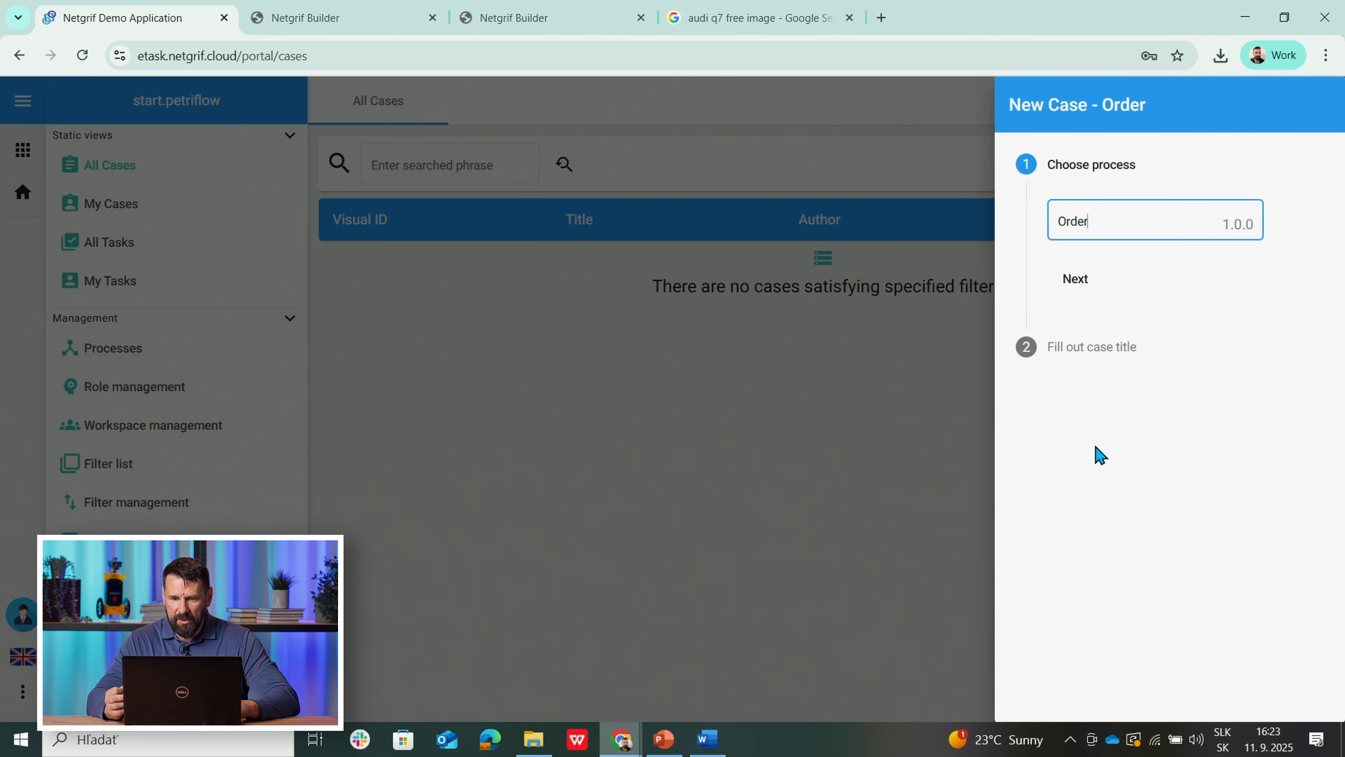
pyautogui.click(1067, 280)
# Step: Create Order Instance 160 and finish its Request Order Approval task with 'A6' entered
pyautogui.click(1137, 342)
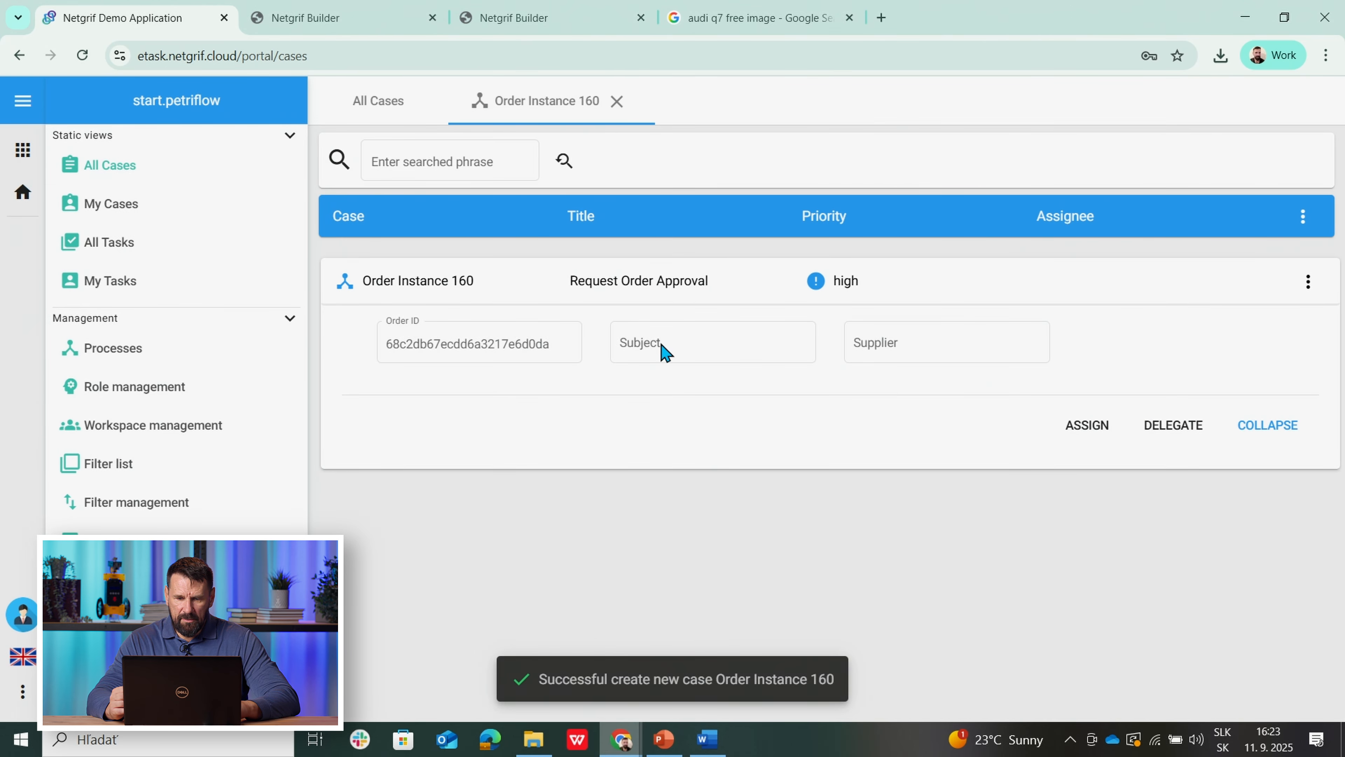
pyautogui.click(1087, 425)
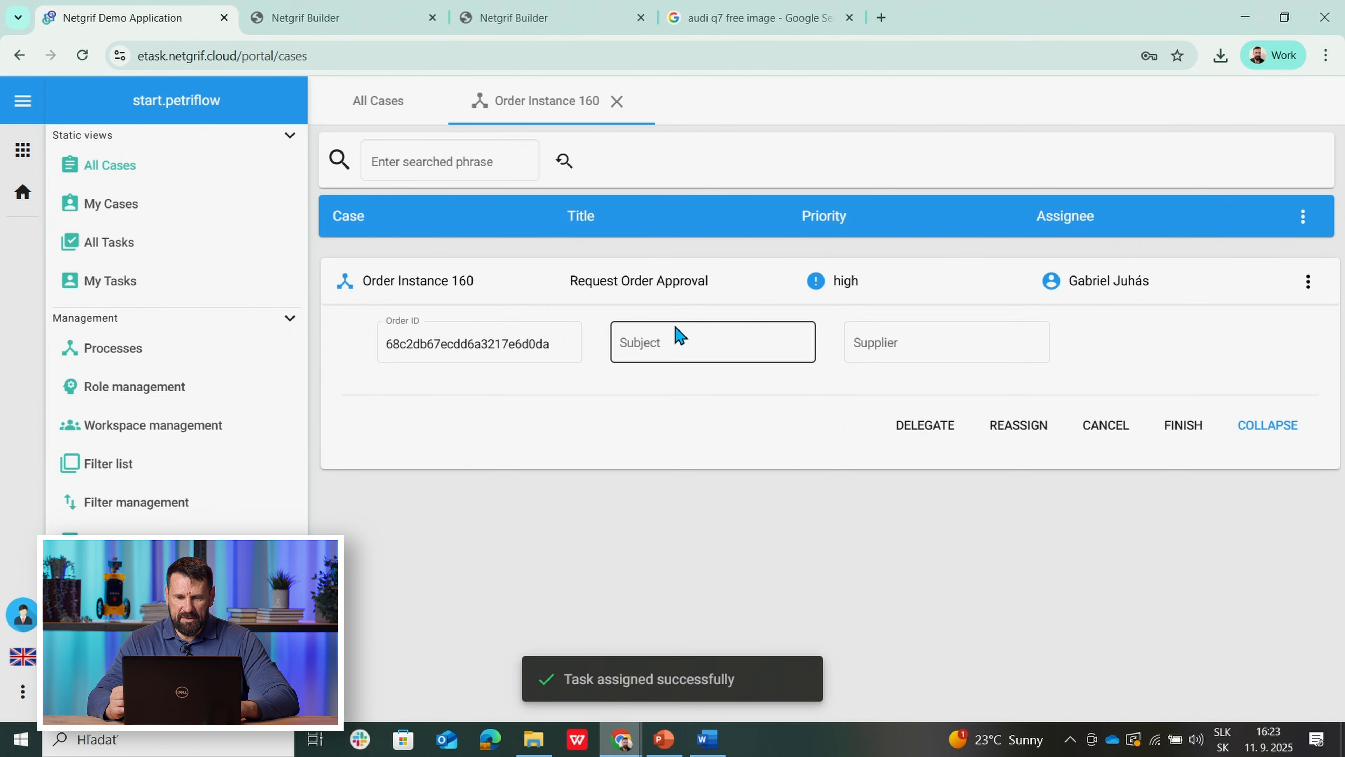
pyautogui.click(674, 337)
pyautogui.write('A')
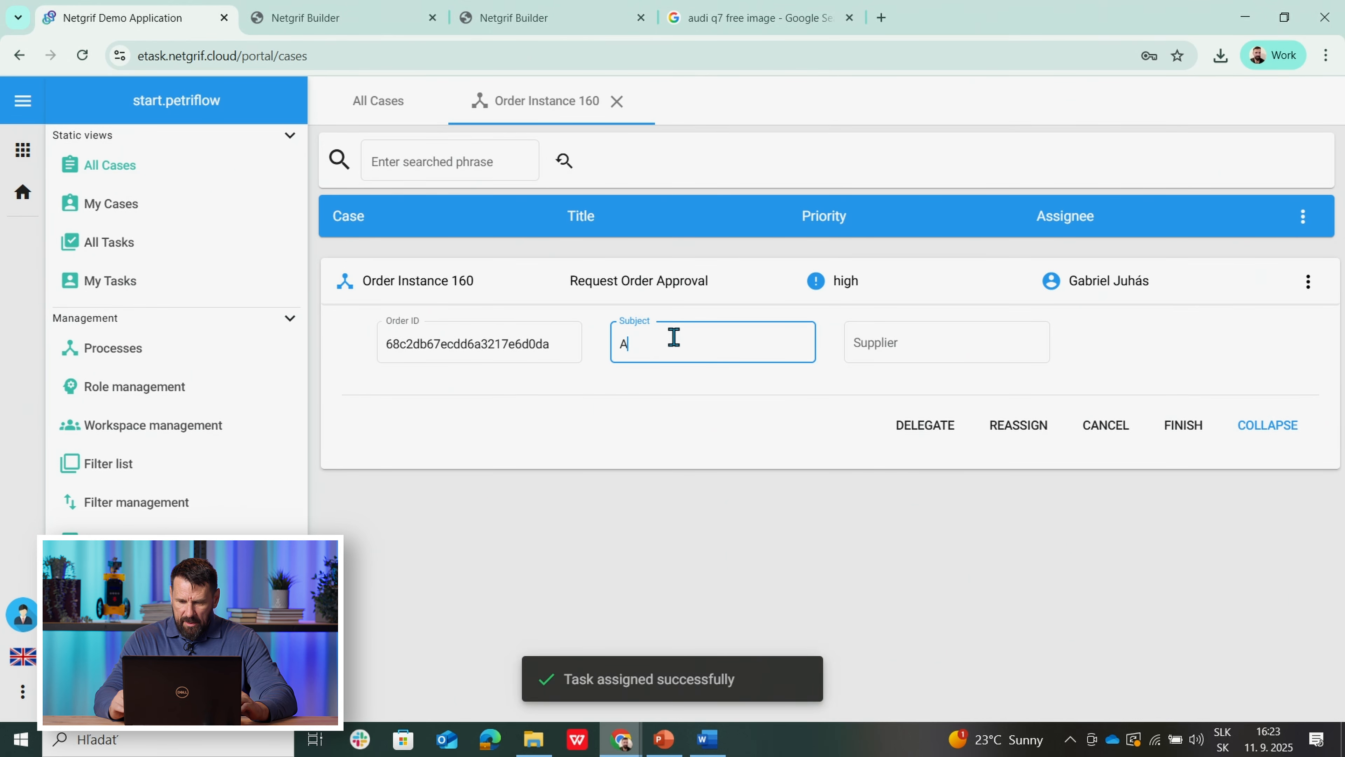
pyautogui.write('6,Q7,A3')
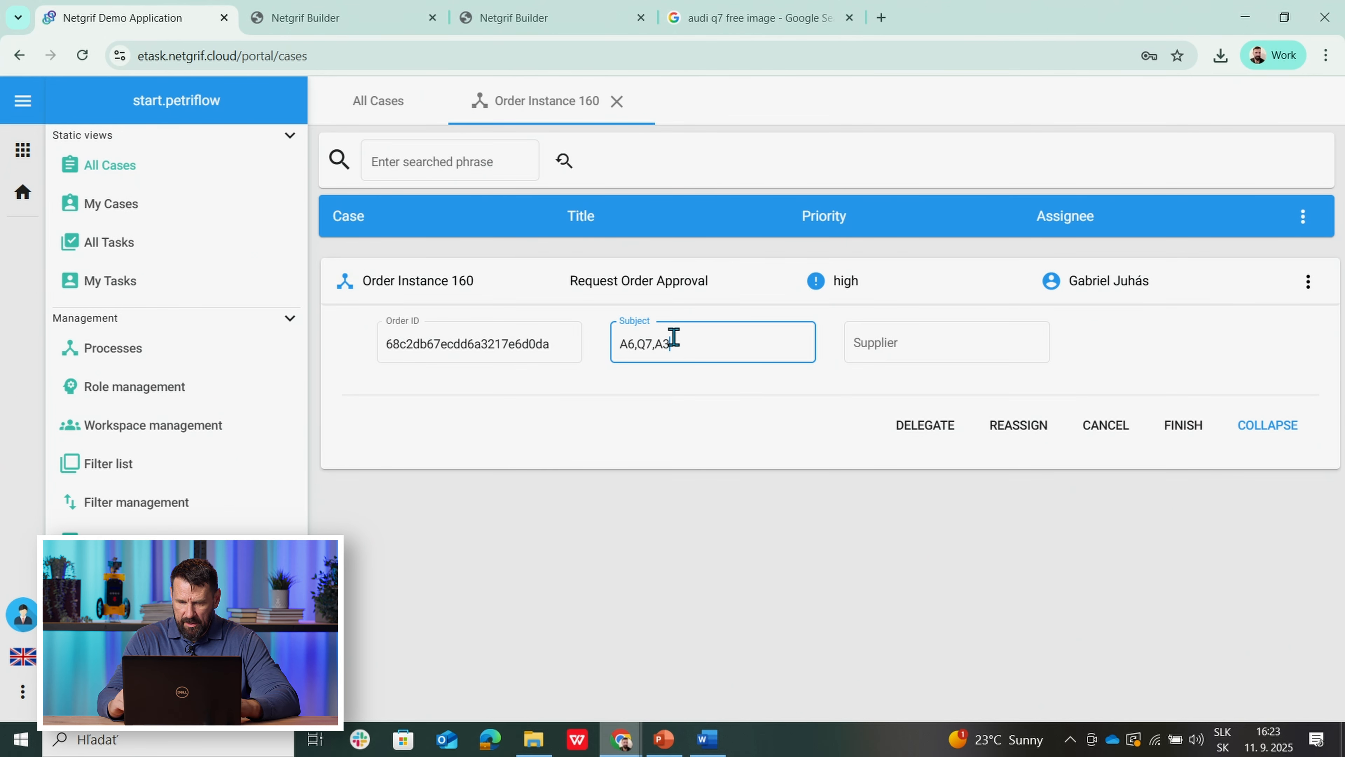
pyautogui.click(917, 344)
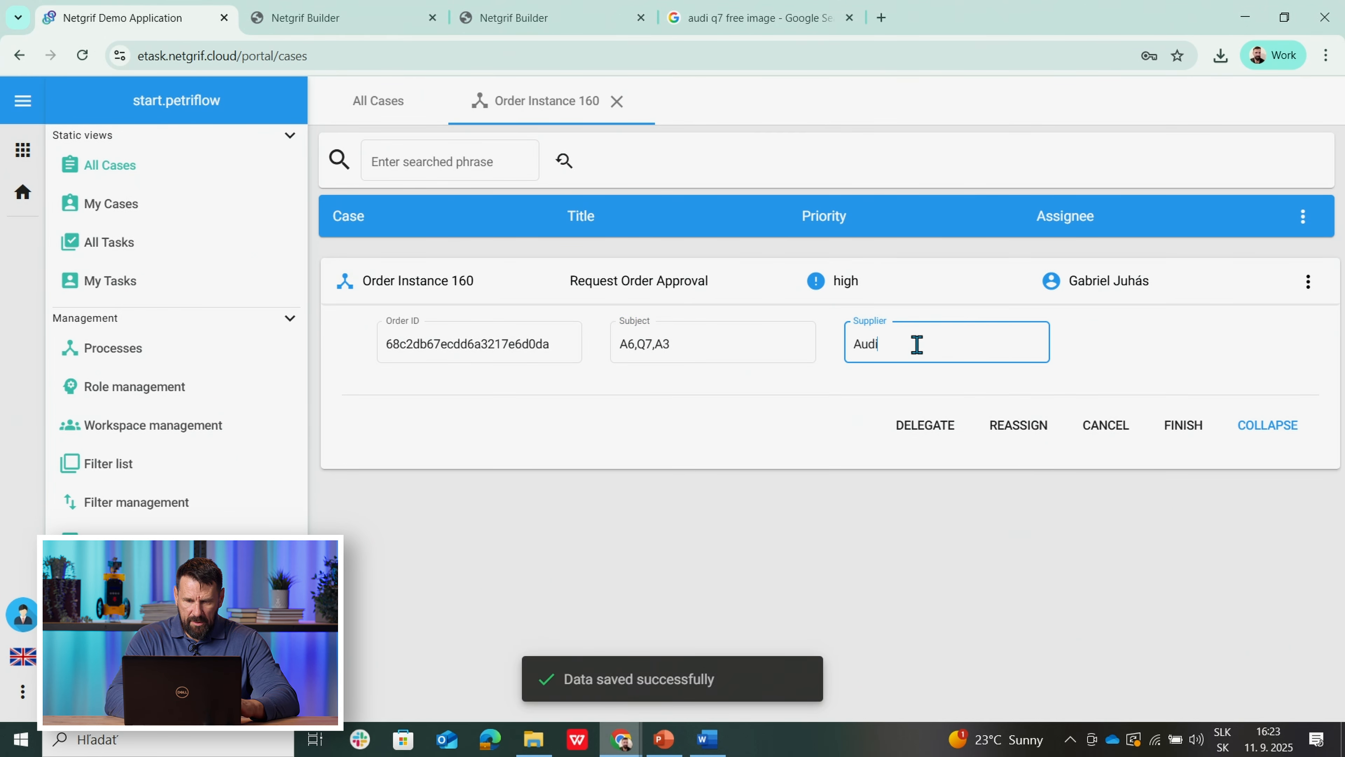
pyautogui.click(1165, 382)
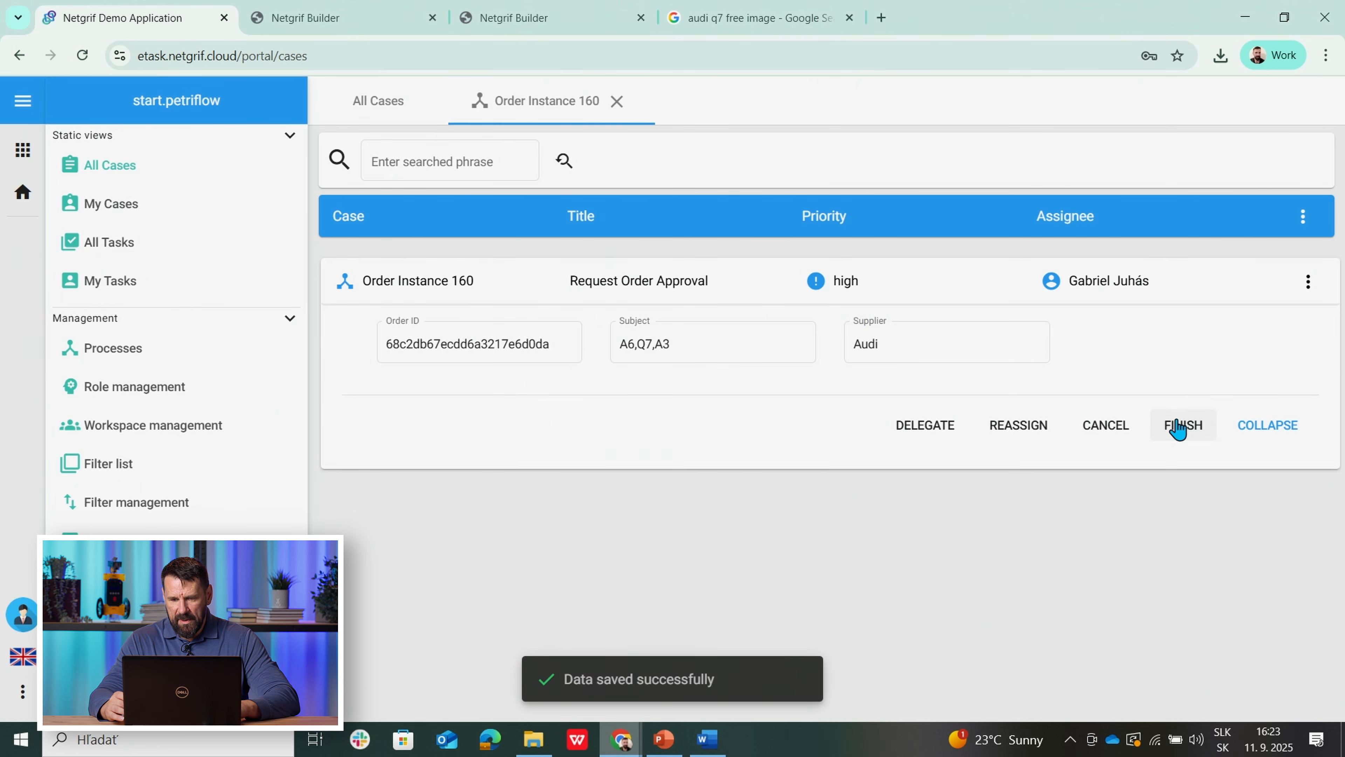
pyautogui.click(1178, 426)
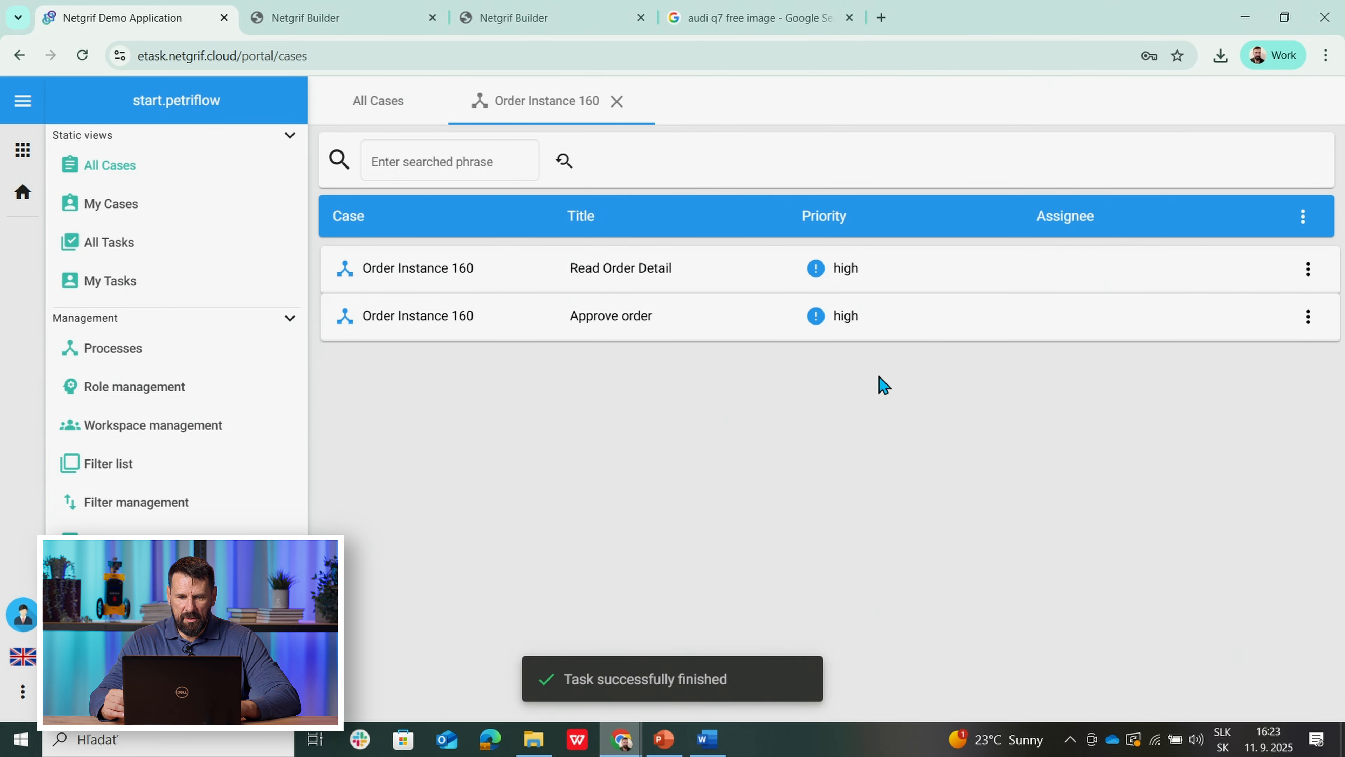
# Step: Finish the Approve order task with the Decision set to Accept
pyautogui.click(602, 318)
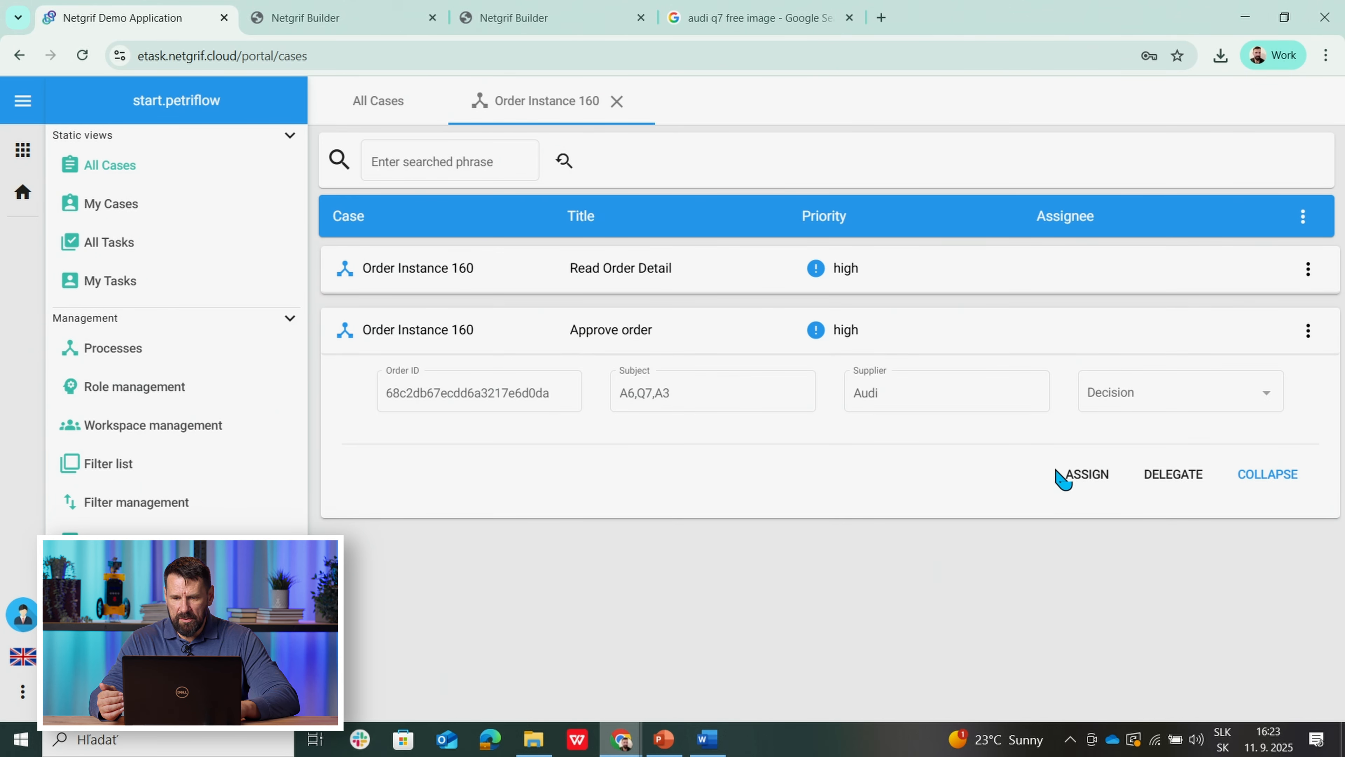
pyautogui.click(1076, 479)
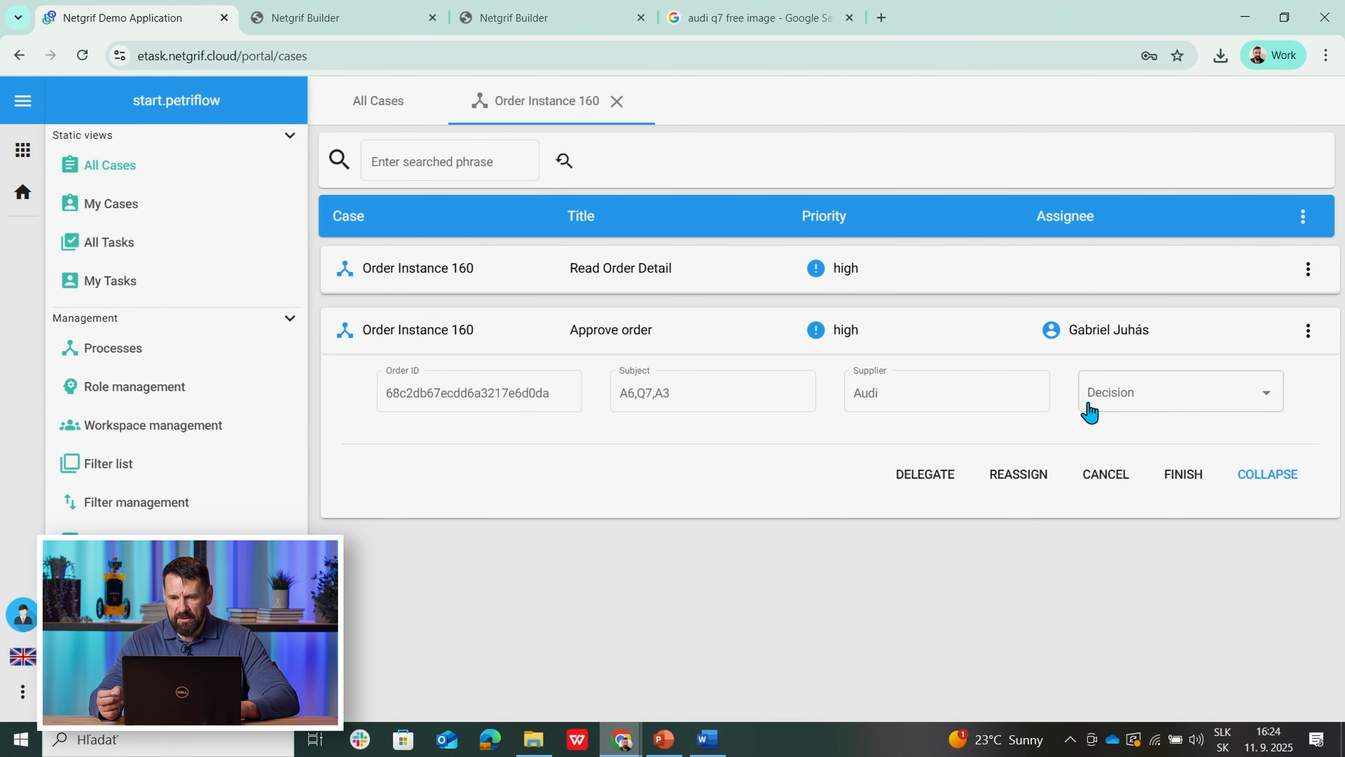
pyautogui.click(1111, 403)
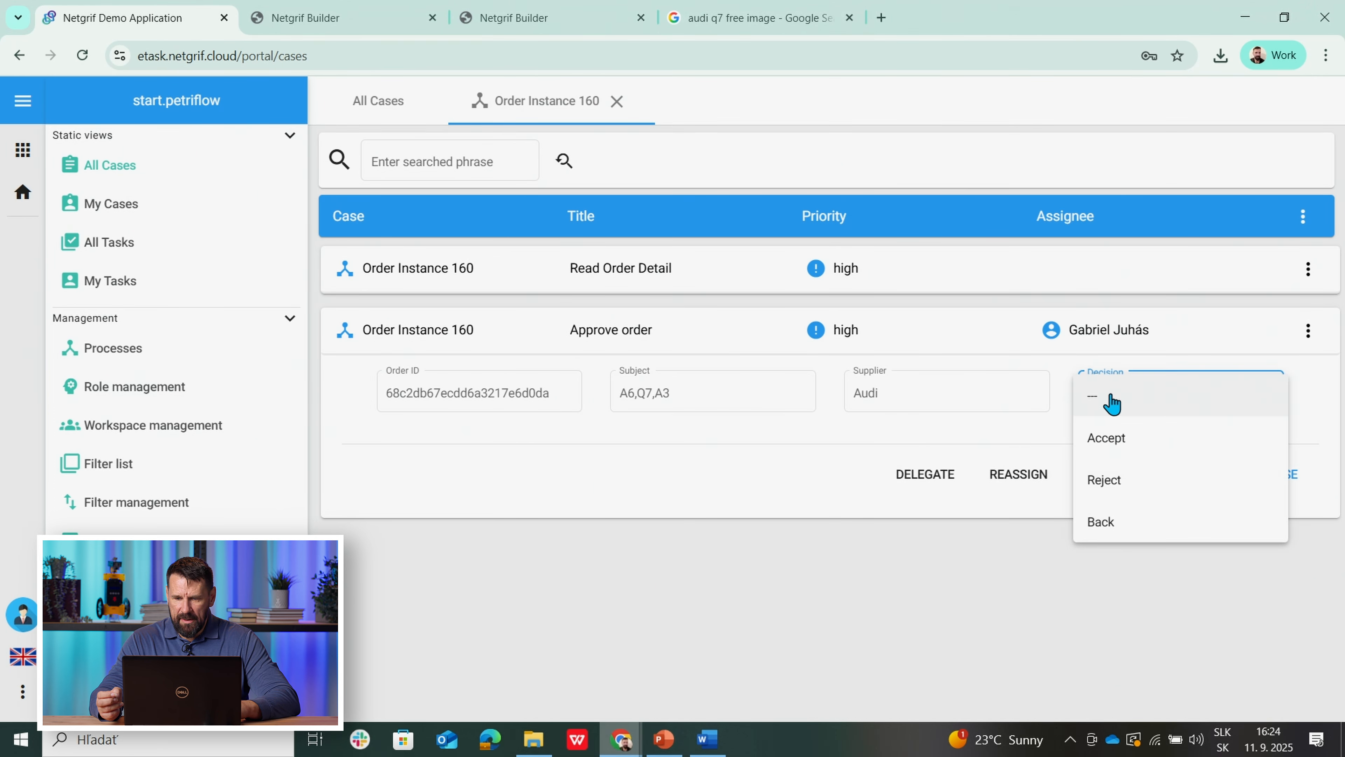
pyautogui.click(1105, 439)
pyautogui.click(1177, 477)
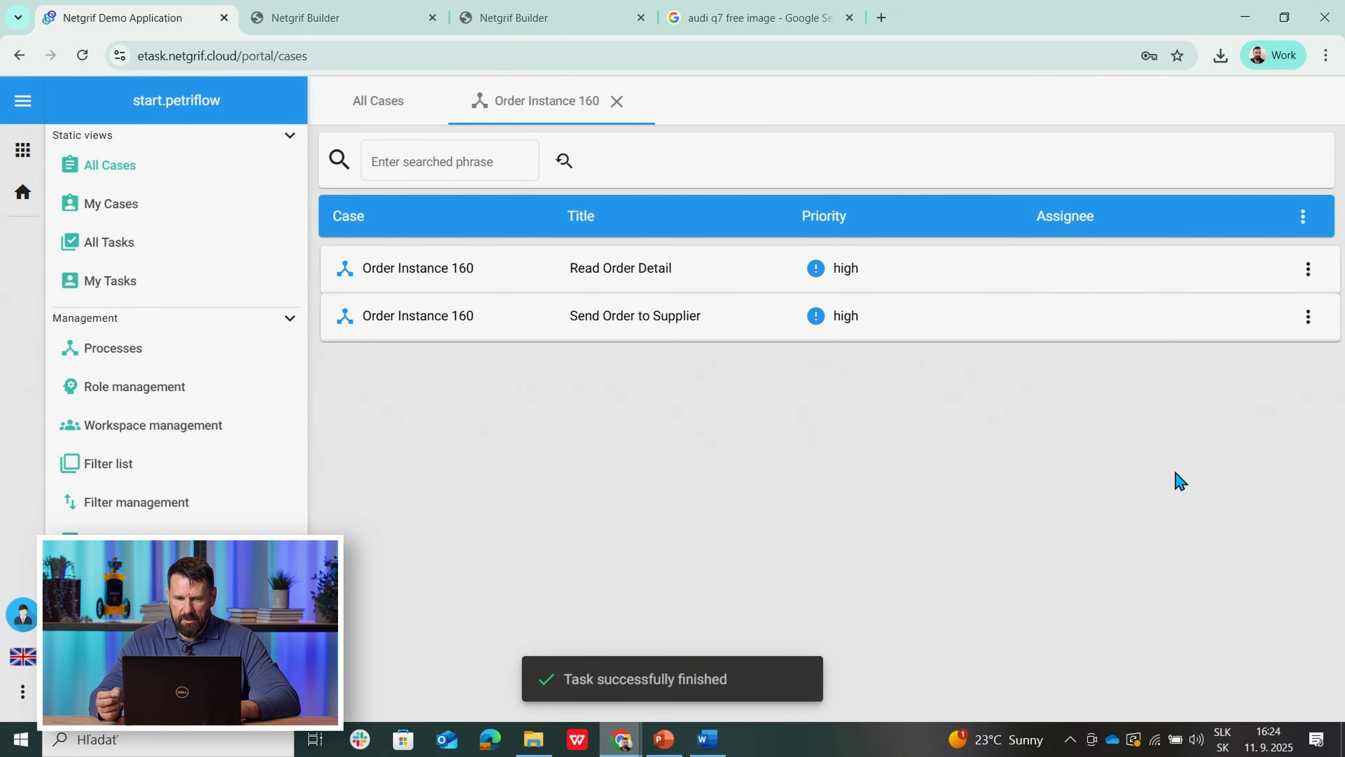
# Step: Assign and finish the Send Order to Supplier task
pyautogui.click(554, 325)
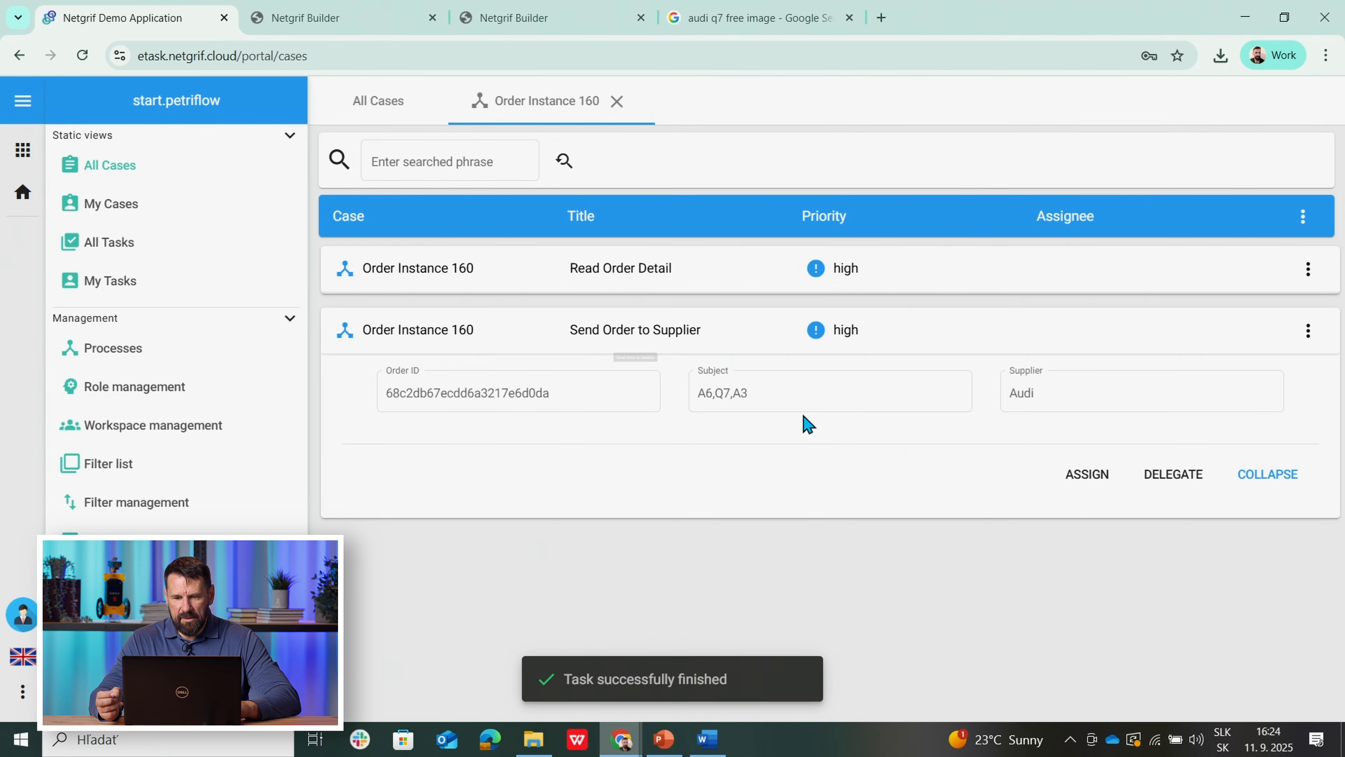
pyautogui.click(1088, 475)
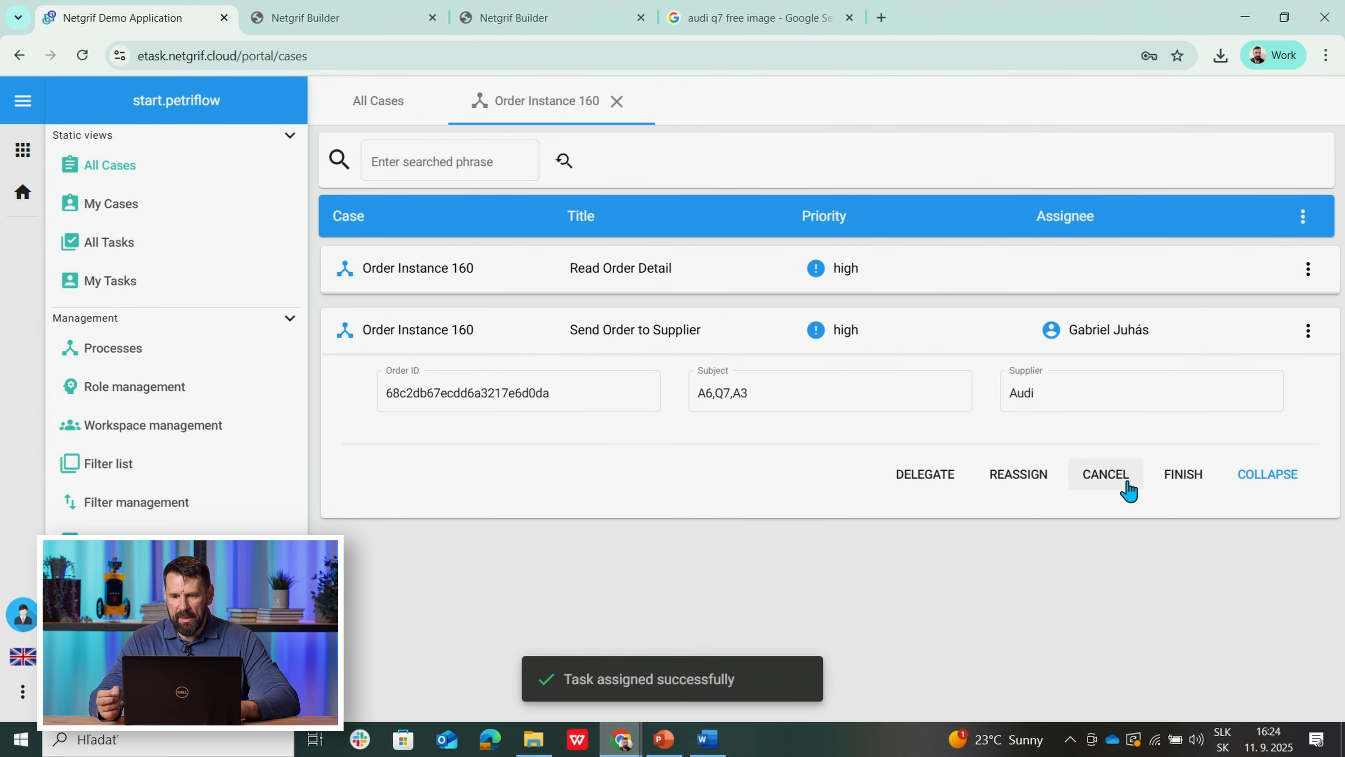
pyautogui.click(1185, 474)
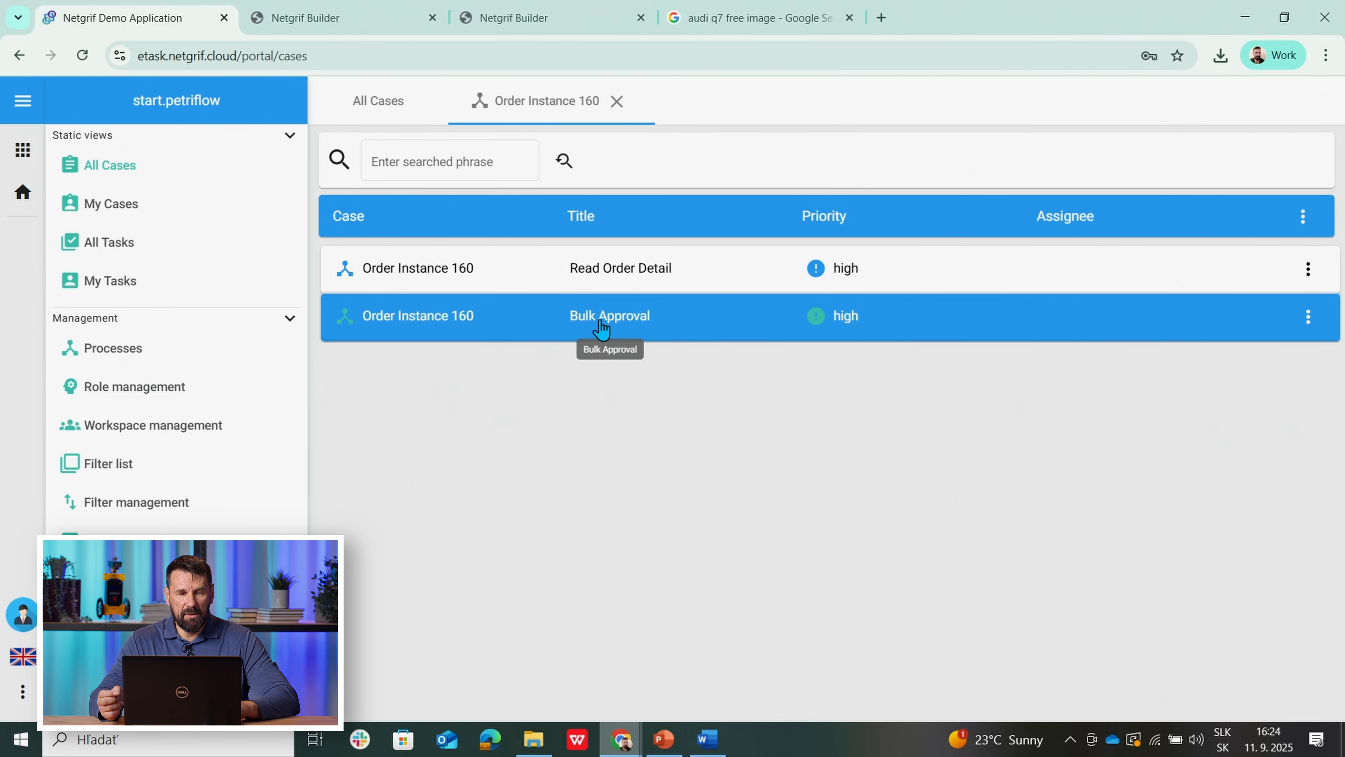
# Step: Create a new Invoice process case, Invoice Instance 964, from All Cases
pyautogui.click(390, 101)
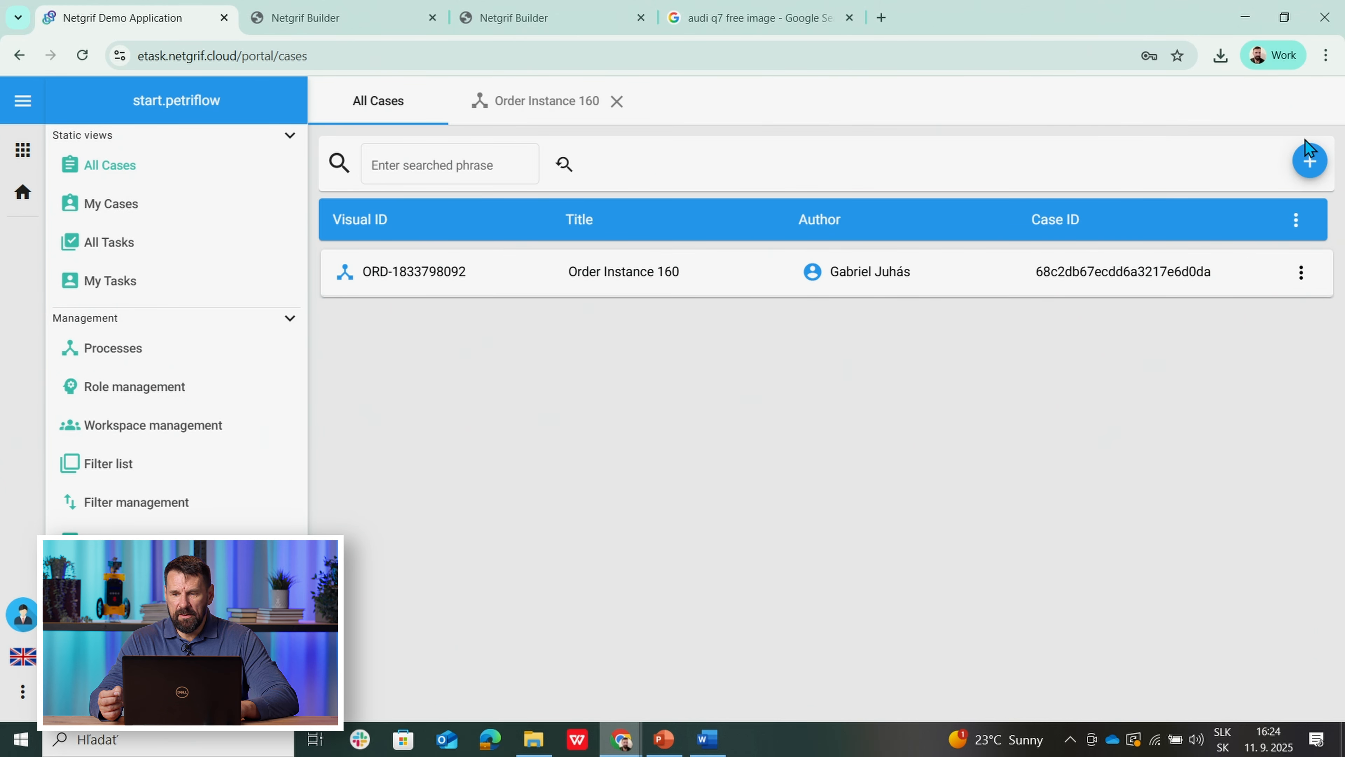
pyautogui.click(1309, 160)
pyautogui.click(1147, 220)
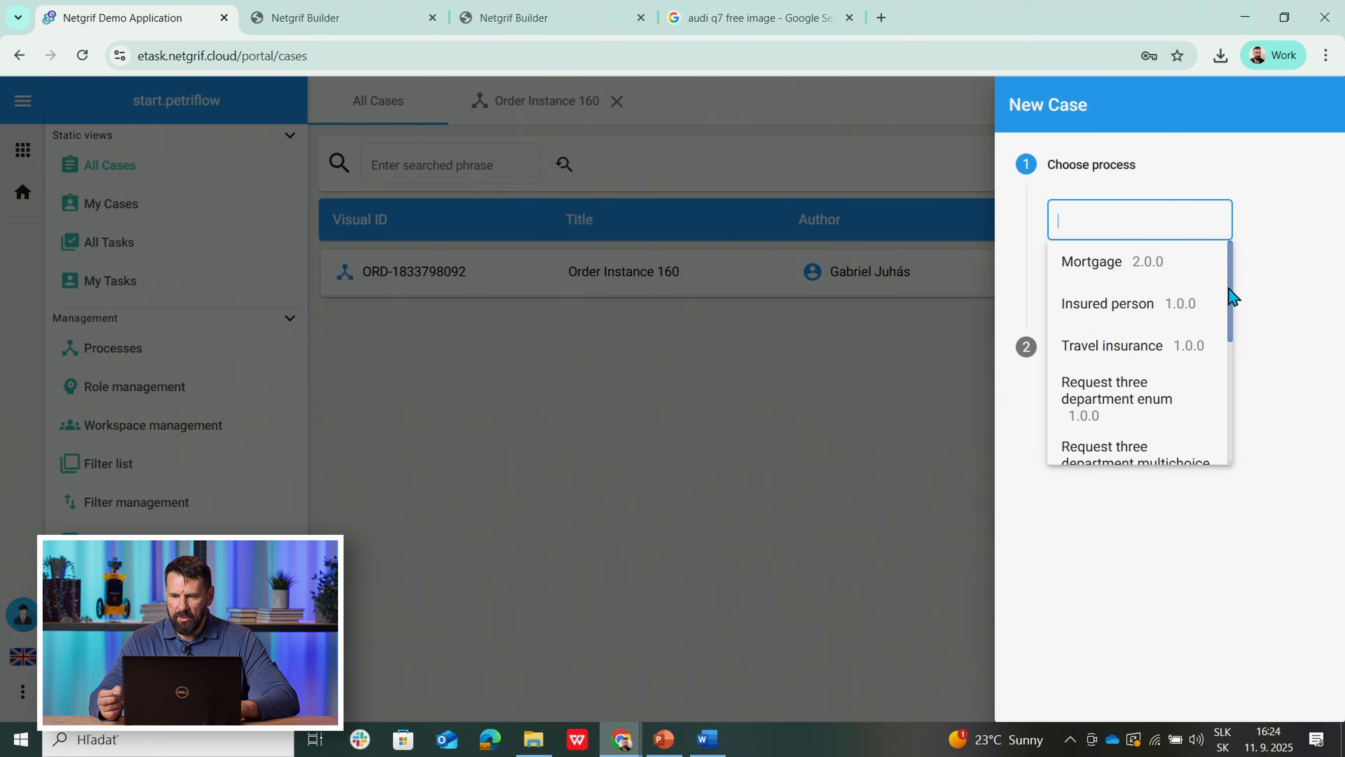
pyautogui.moveTo(1230, 295); pyautogui.dragTo(1232, 444)
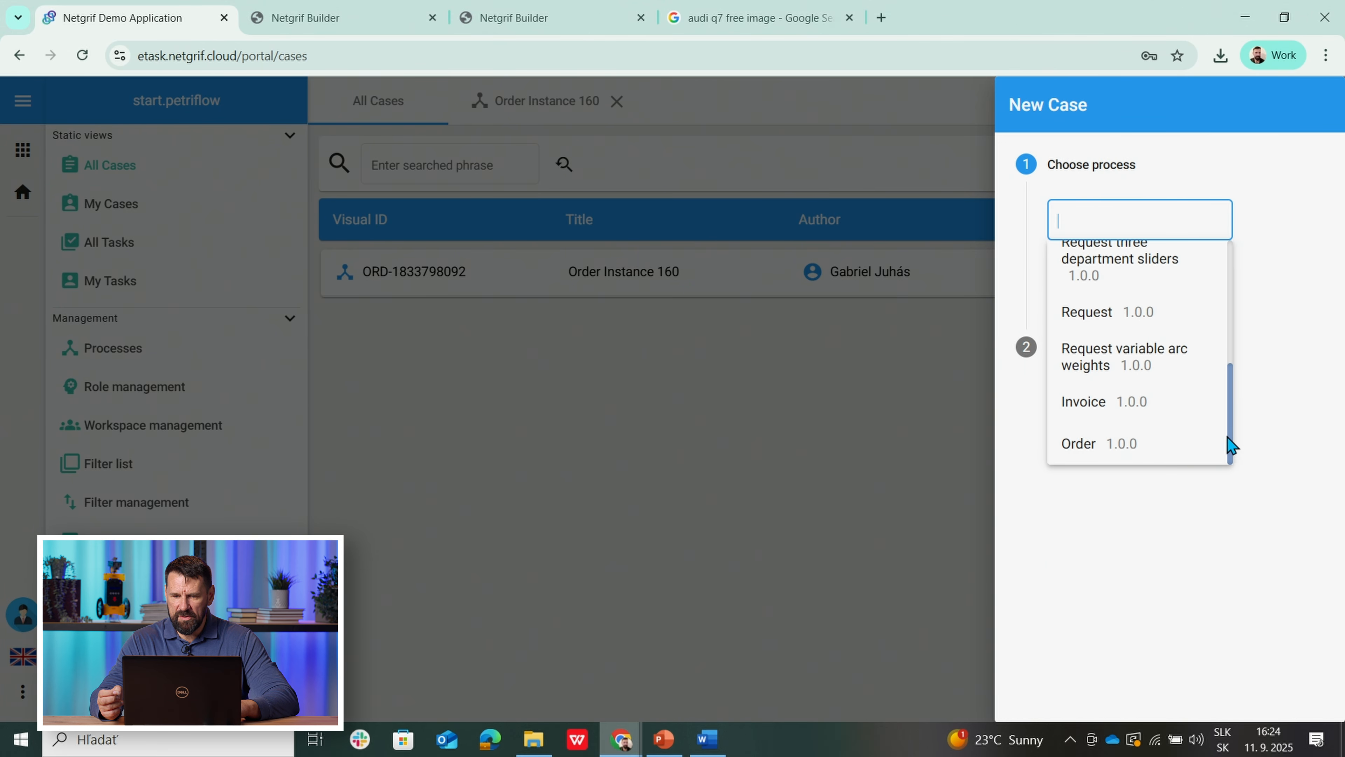
pyautogui.click(1123, 409)
pyautogui.click(1074, 281)
pyautogui.click(1133, 346)
# Step: Register the invoice for $50,000.00 with Invoice_A3.jpg attached, linked to the parent order
pyautogui.click(1078, 440)
pyautogui.click(704, 345)
pyautogui.write('0000')
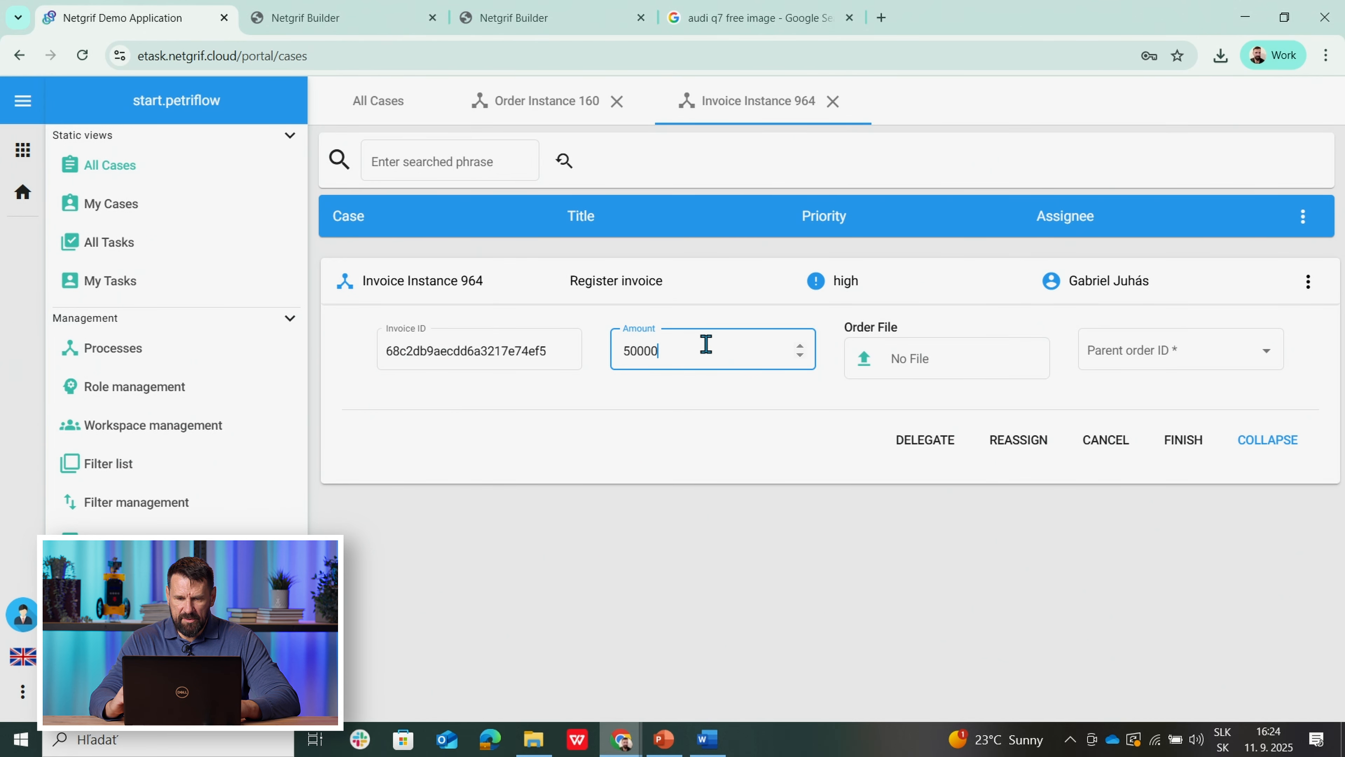
pyautogui.click(869, 360)
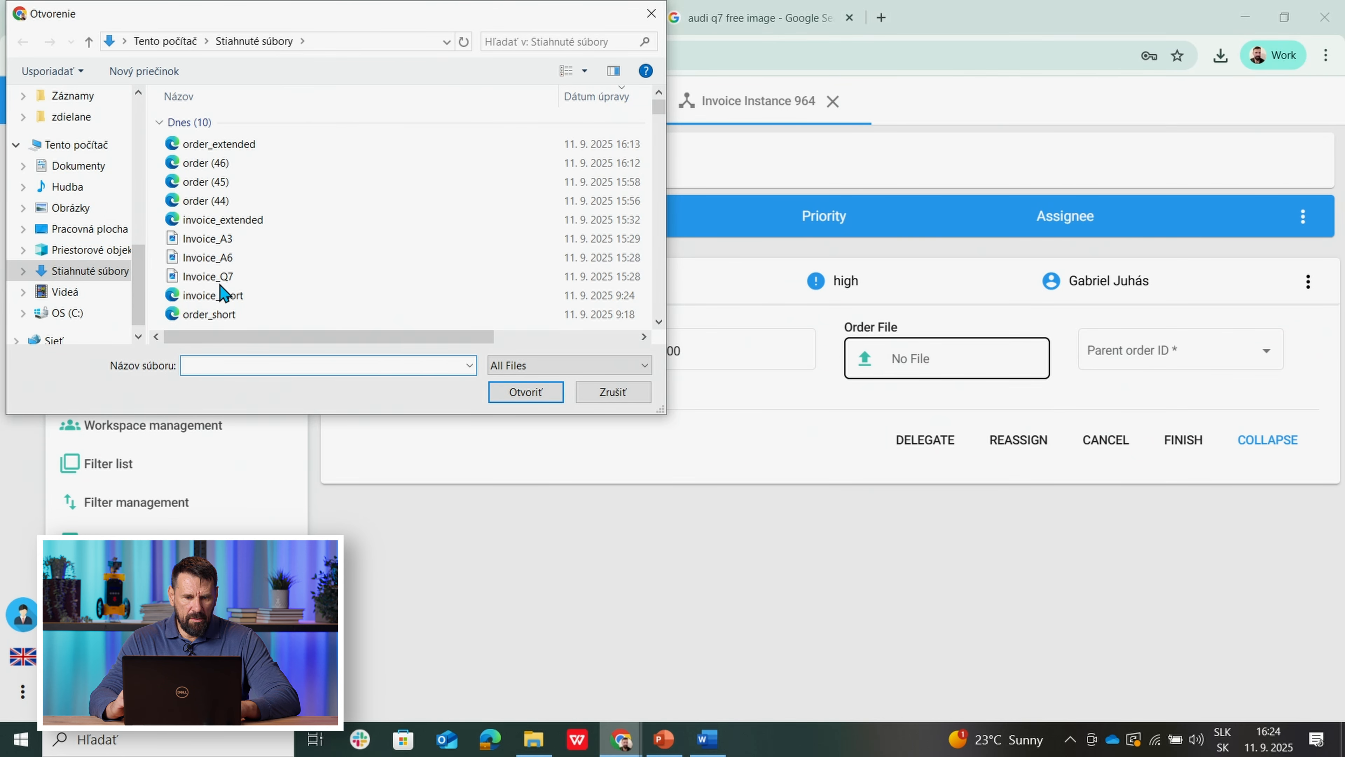
pyautogui.click(214, 241)
pyautogui.click(526, 392)
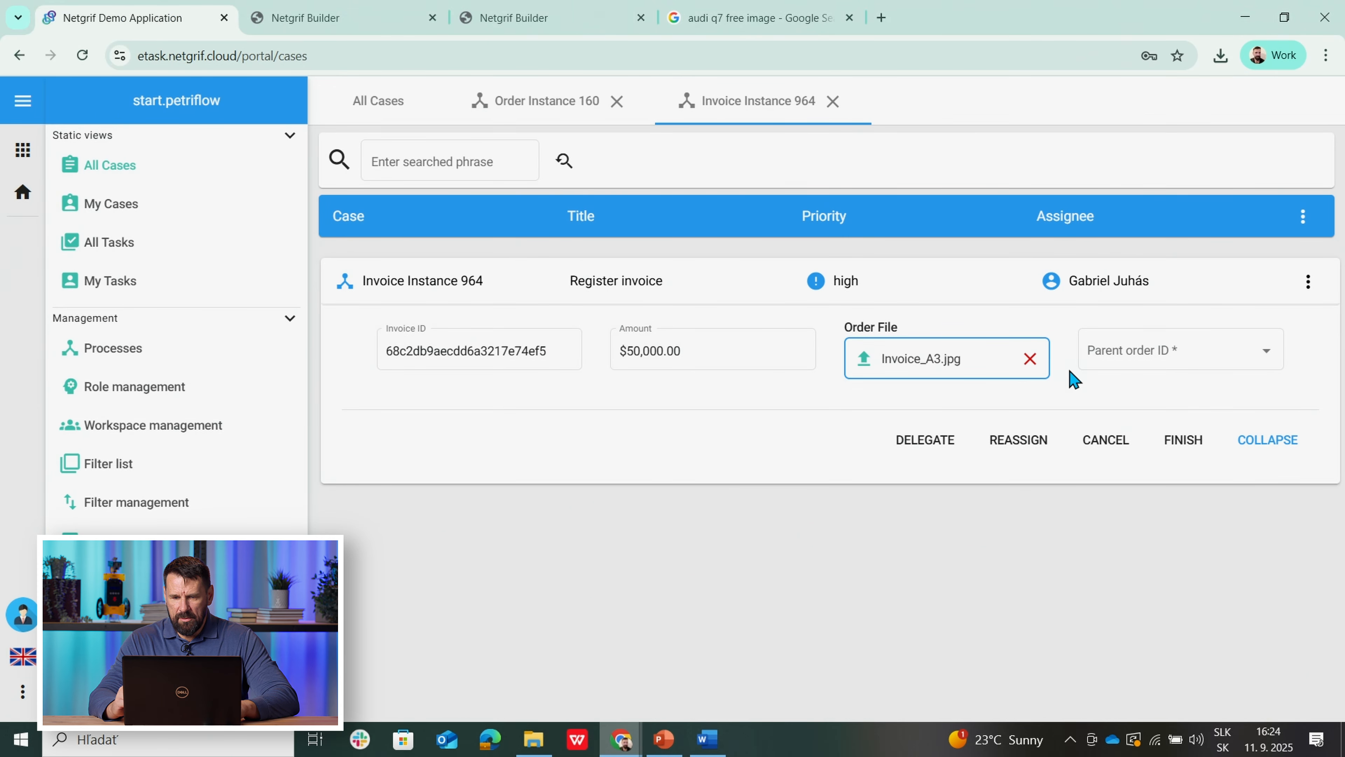
pyautogui.click(1223, 356)
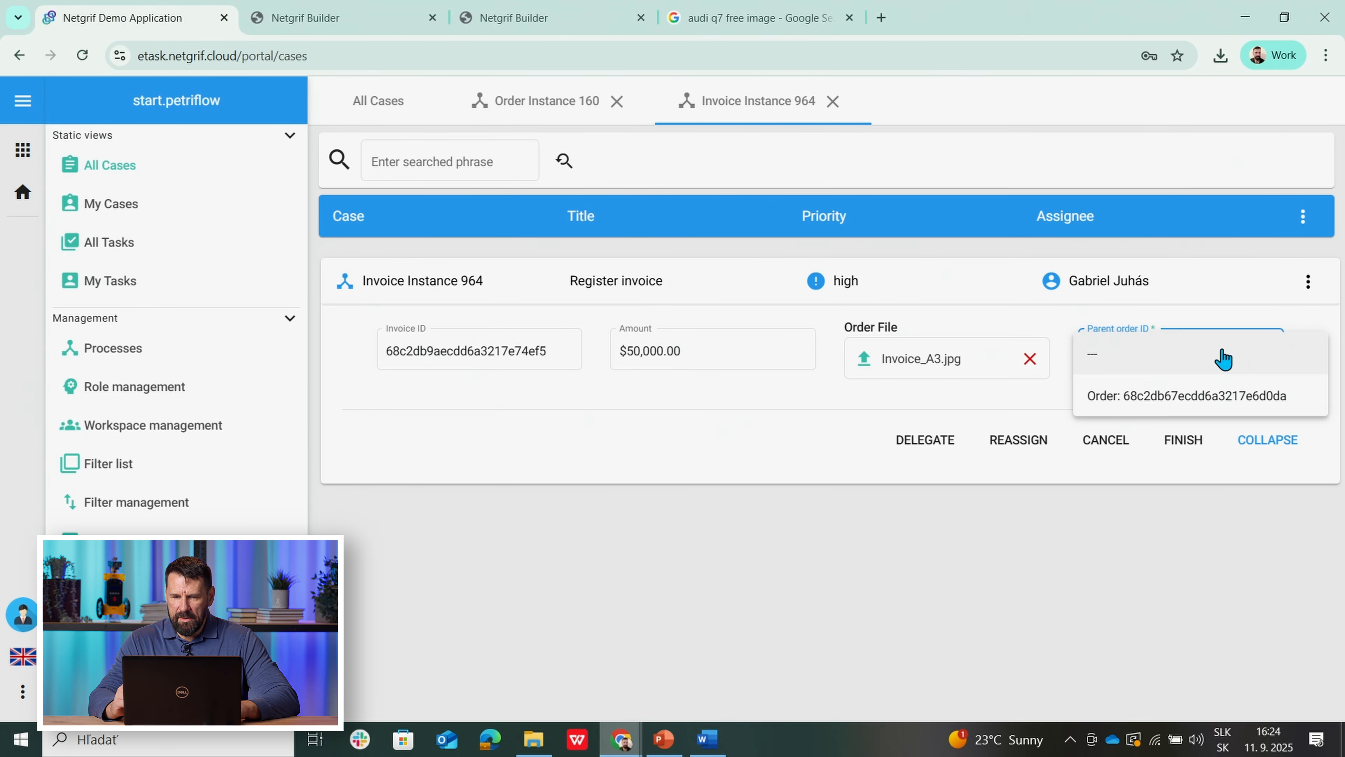
pyautogui.click(1183, 395)
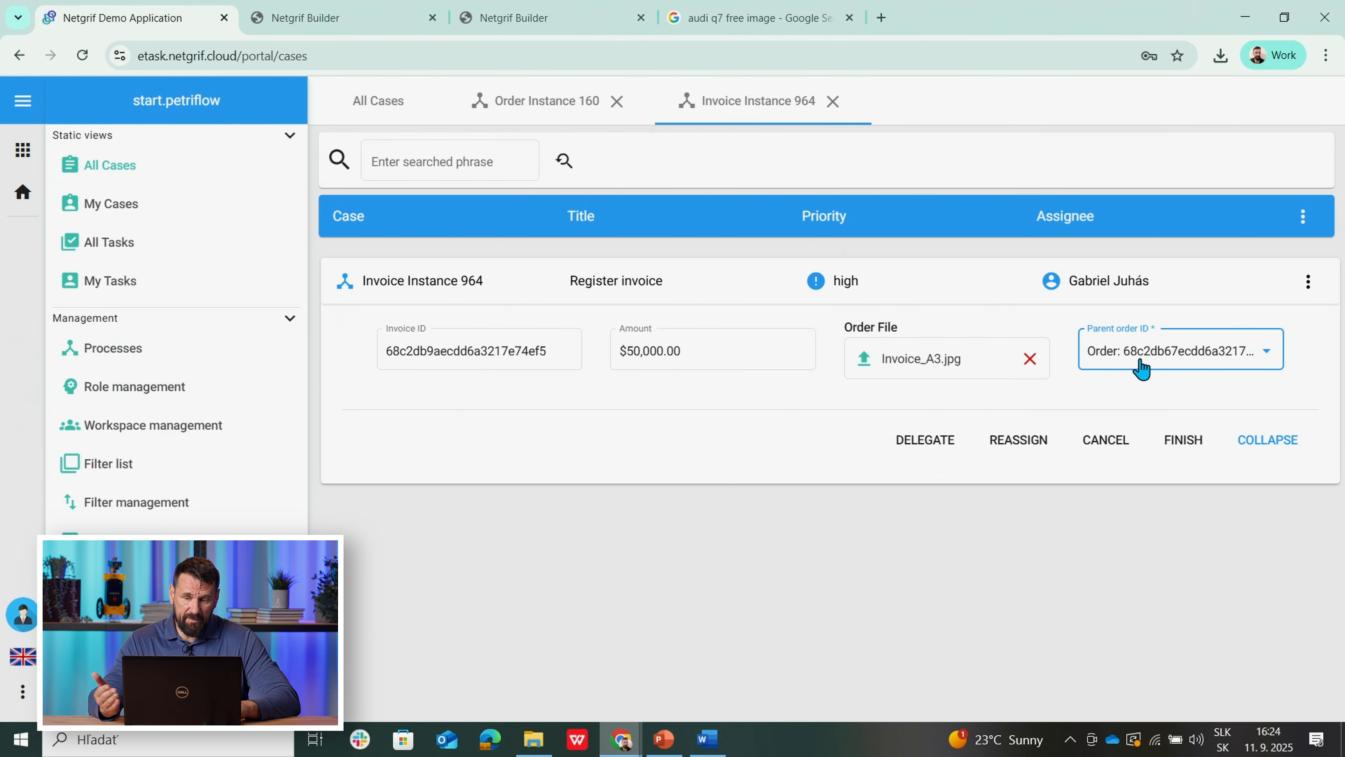
pyautogui.click(1176, 451)
# Step: Create another Invoice process case, Invoice Instance 170
pyautogui.click(366, 103)
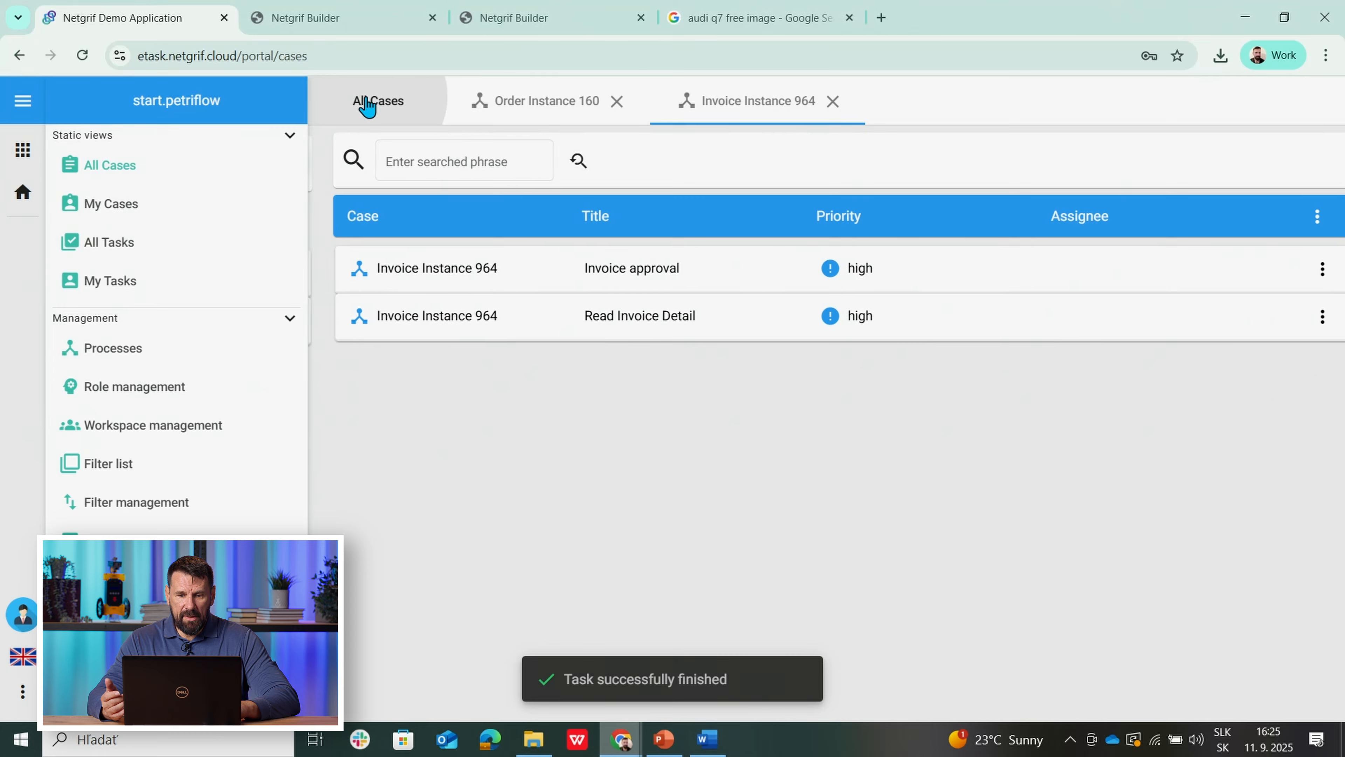
pyautogui.click(1304, 172)
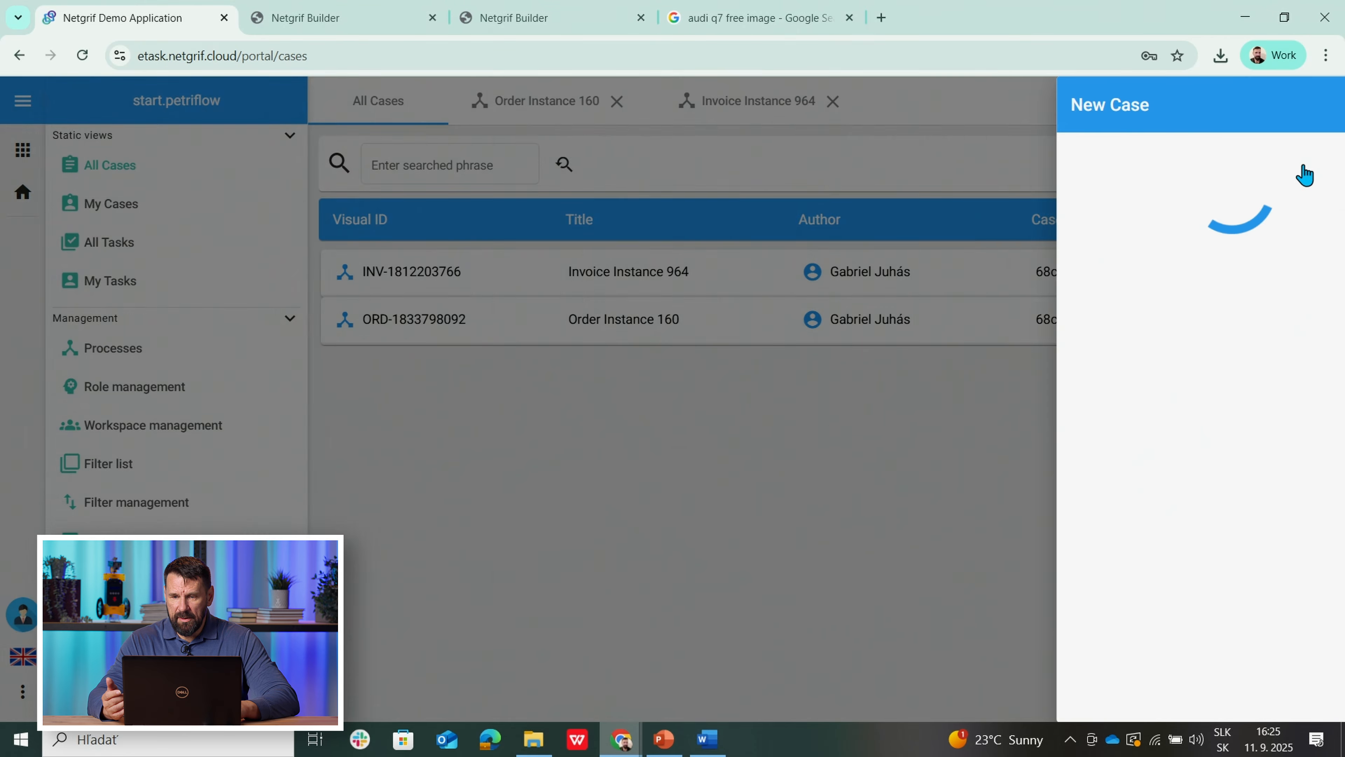
pyautogui.click(1168, 222)
pyautogui.moveTo(1234, 275); pyautogui.dragTo(1231, 430)
pyautogui.click(1126, 399)
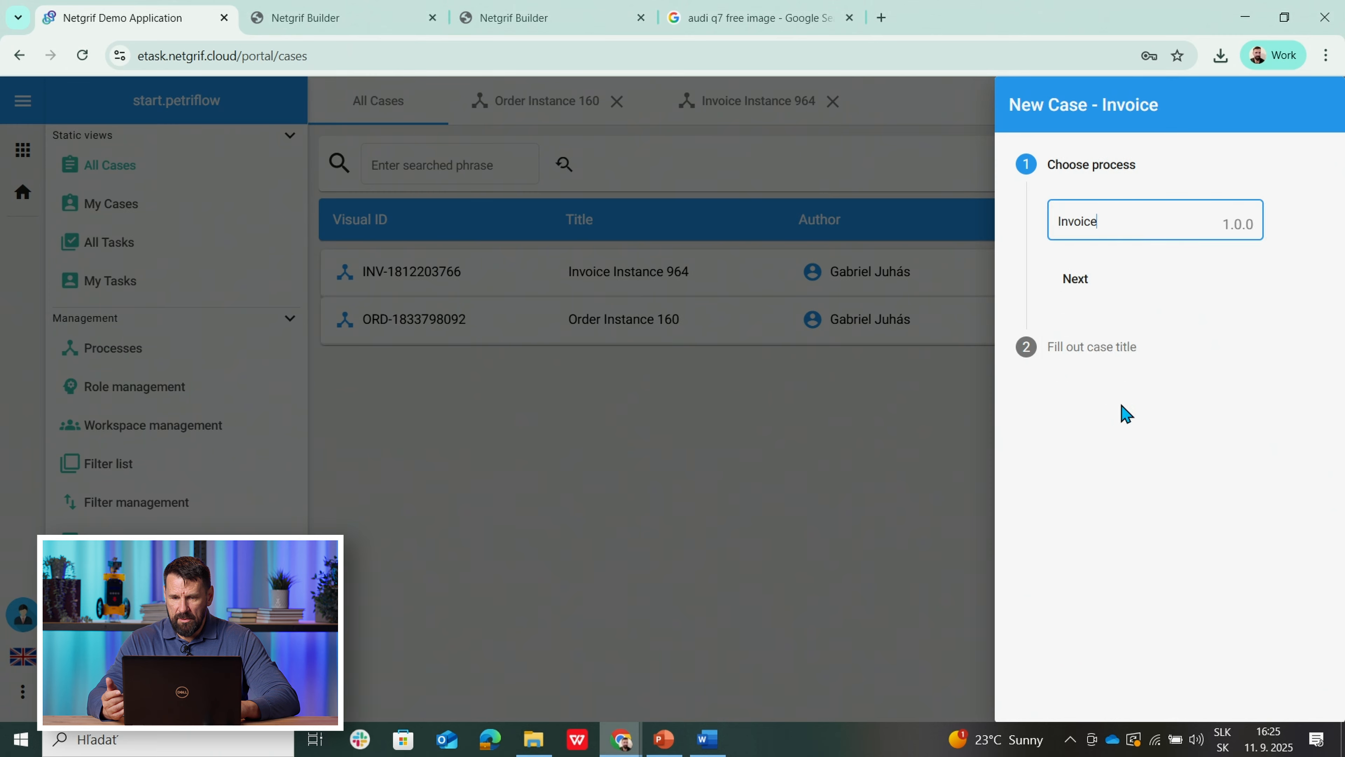
pyautogui.click(1076, 282)
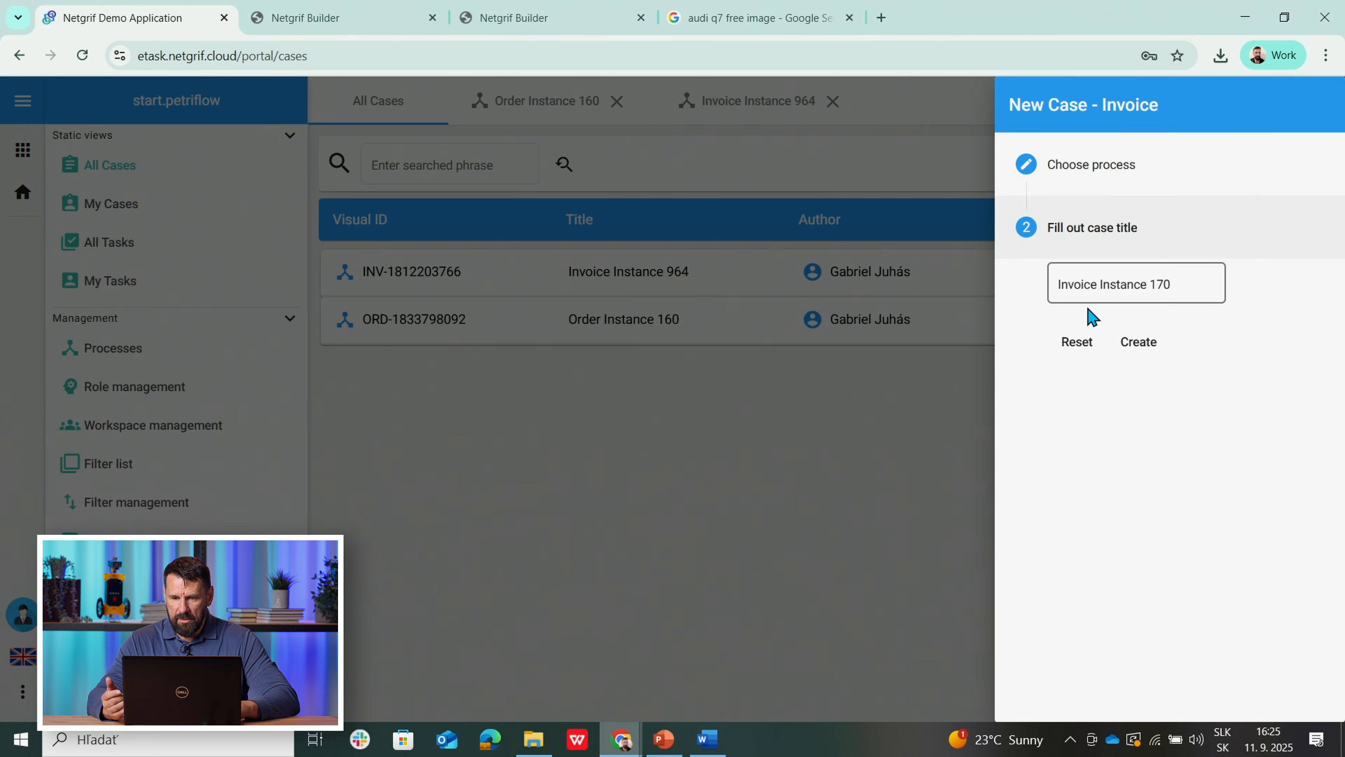
pyautogui.click(1132, 348)
# Step: Register it for $7,500.00 with Invoice_A6.jpg attached, linked to the parent order
pyautogui.click(1086, 440)
pyautogui.click(683, 353)
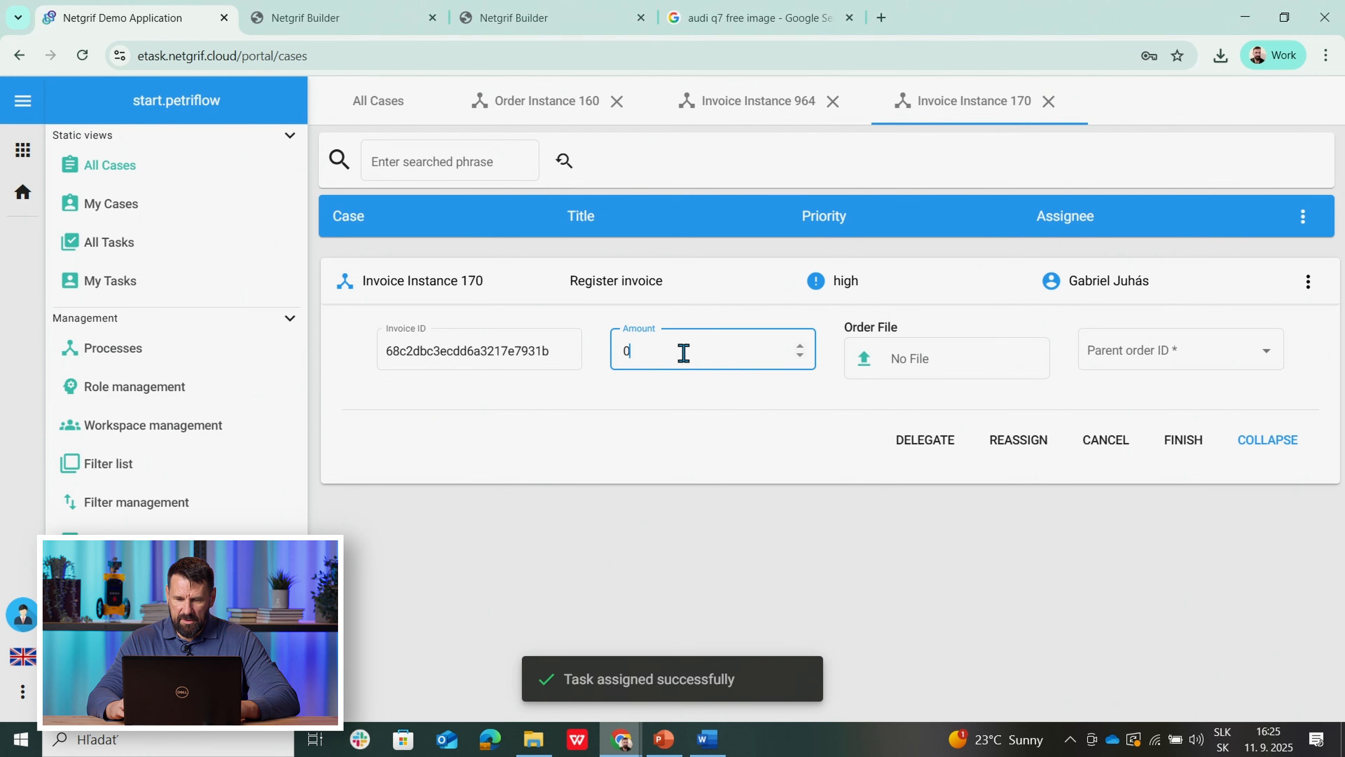
pyautogui.write('75')
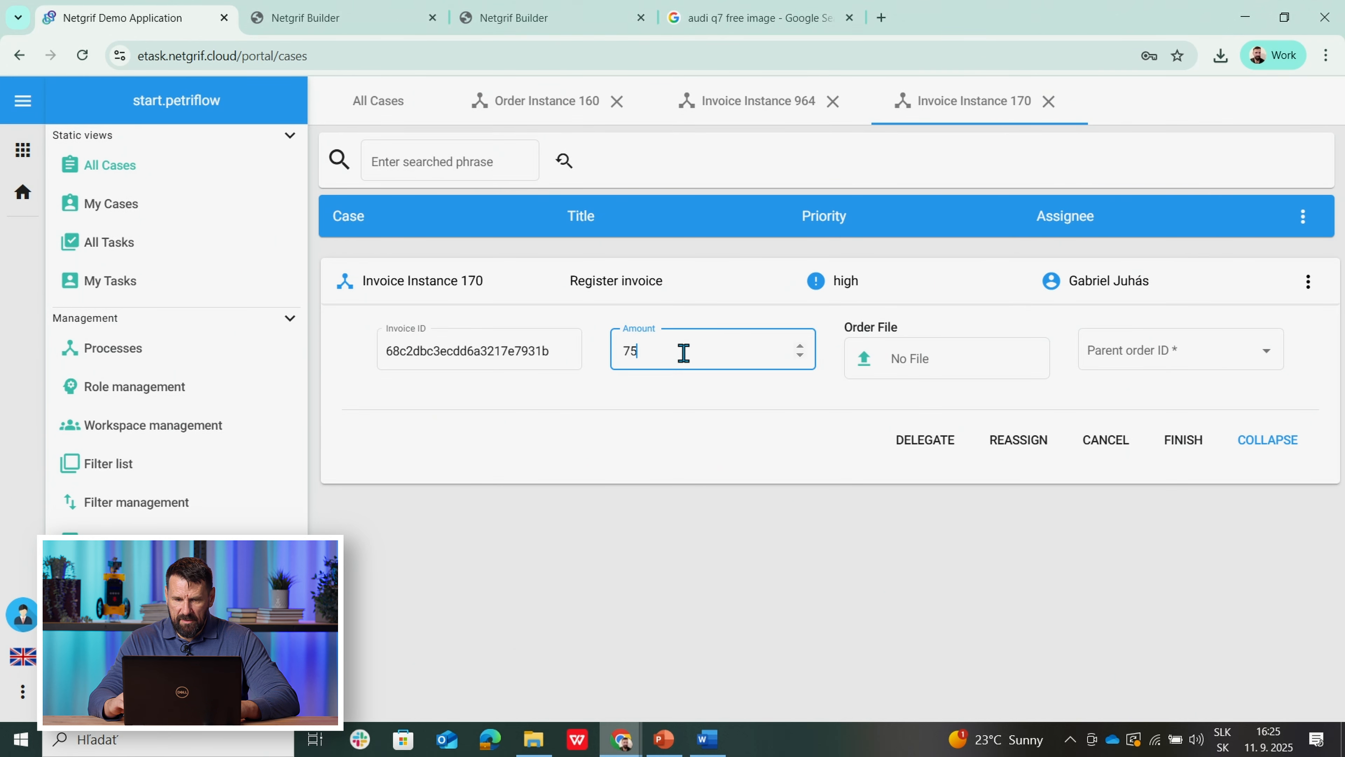
pyautogui.click(939, 366)
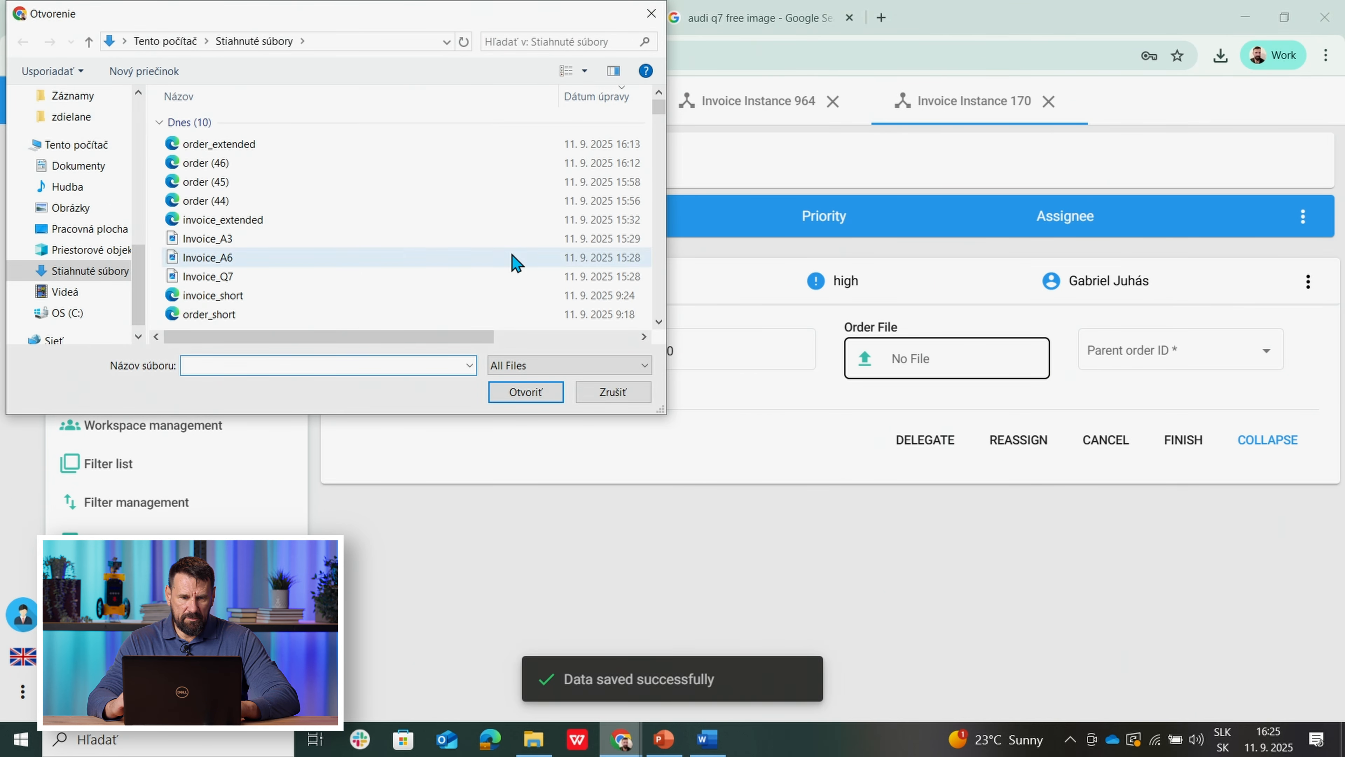
pyautogui.click(214, 259)
pyautogui.click(520, 393)
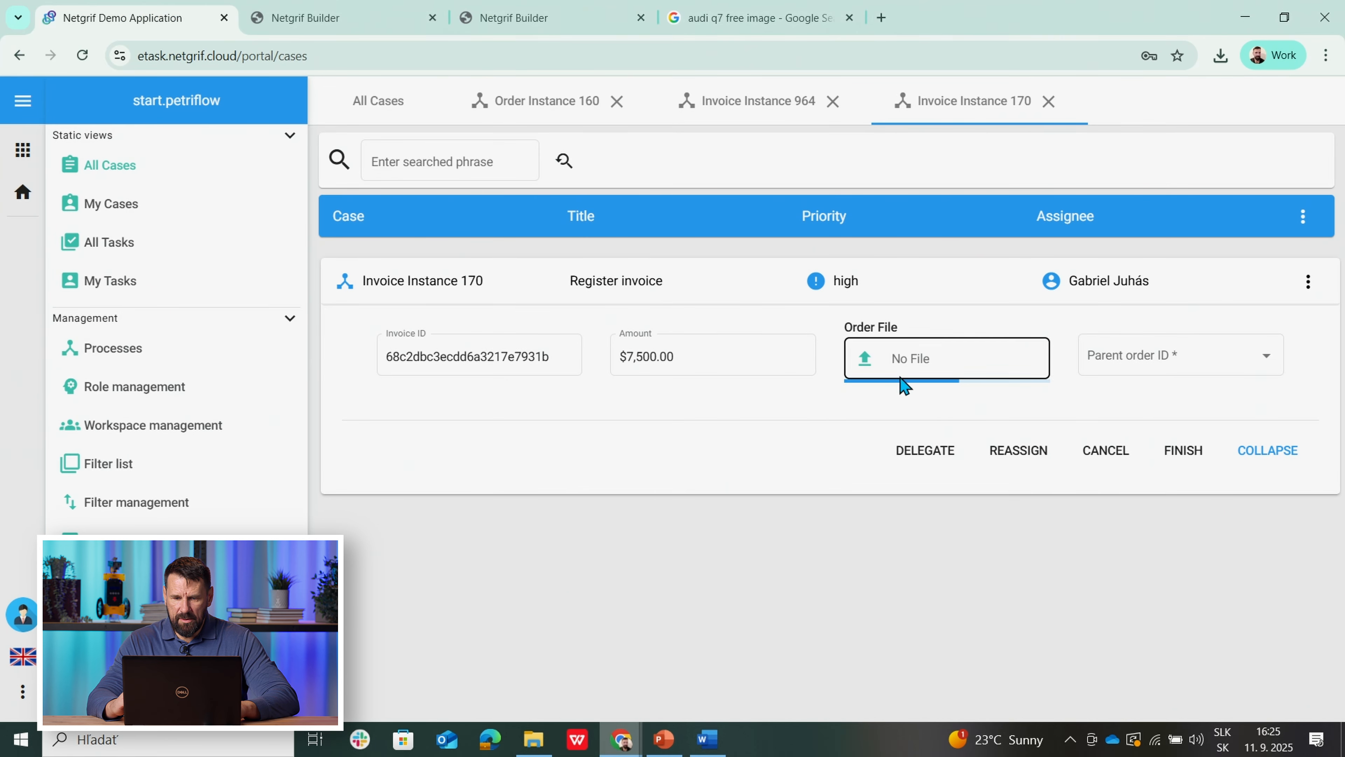
pyautogui.click(1160, 366)
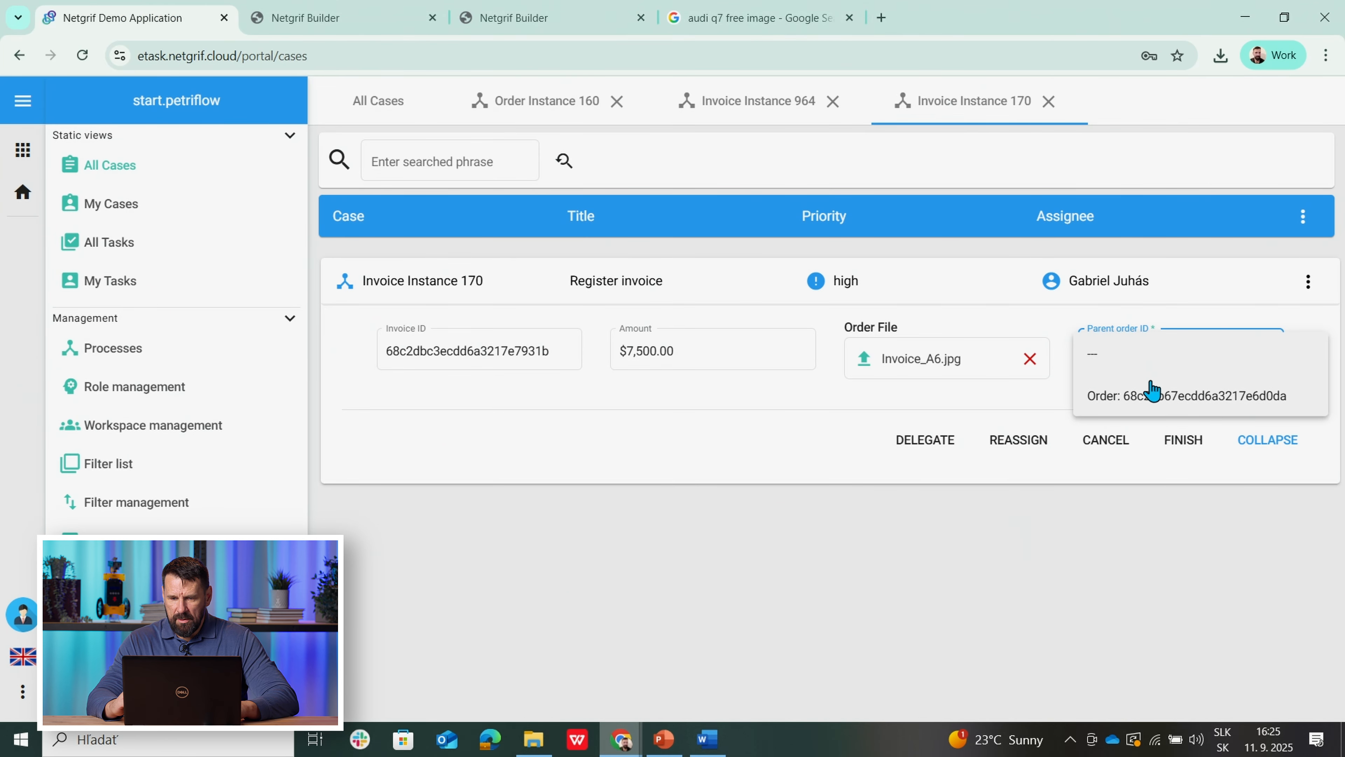
pyautogui.click(1143, 396)
pyautogui.click(1182, 440)
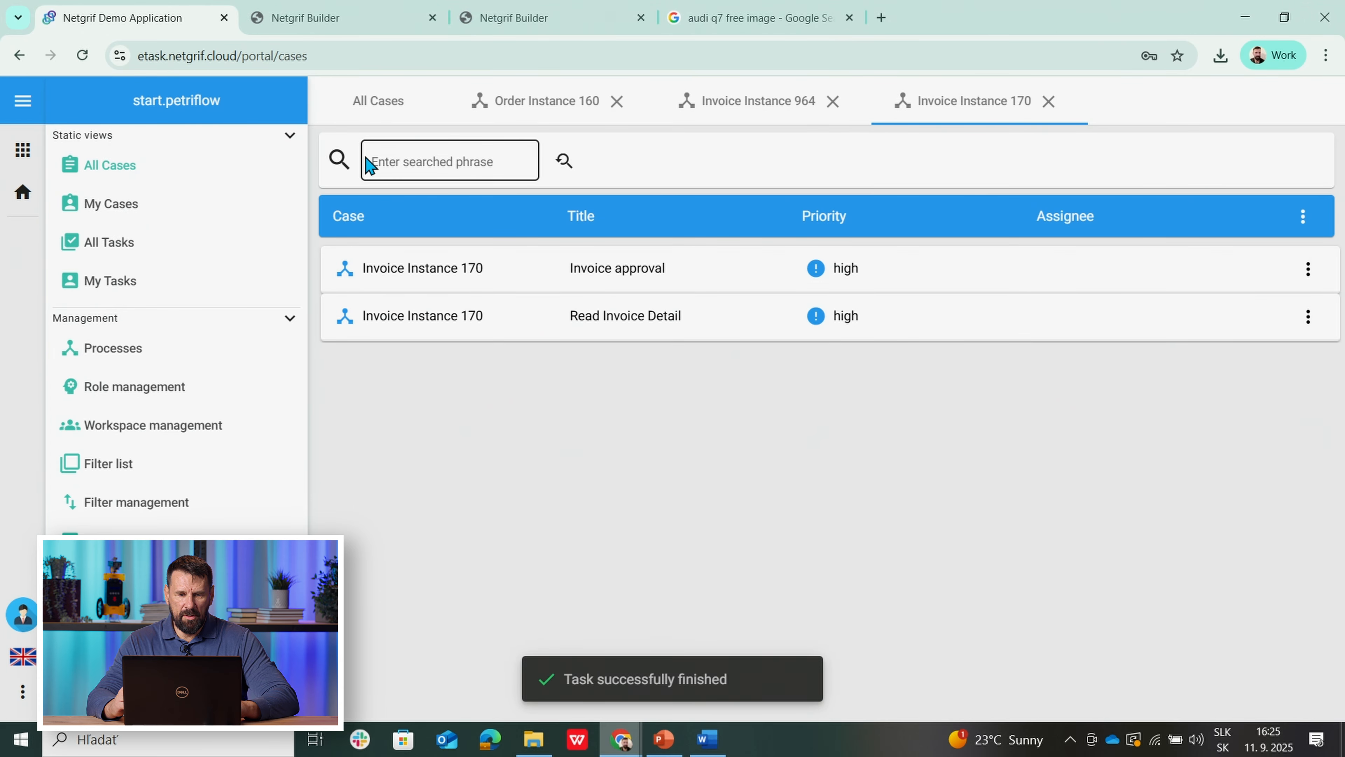
pyautogui.click(379, 103)
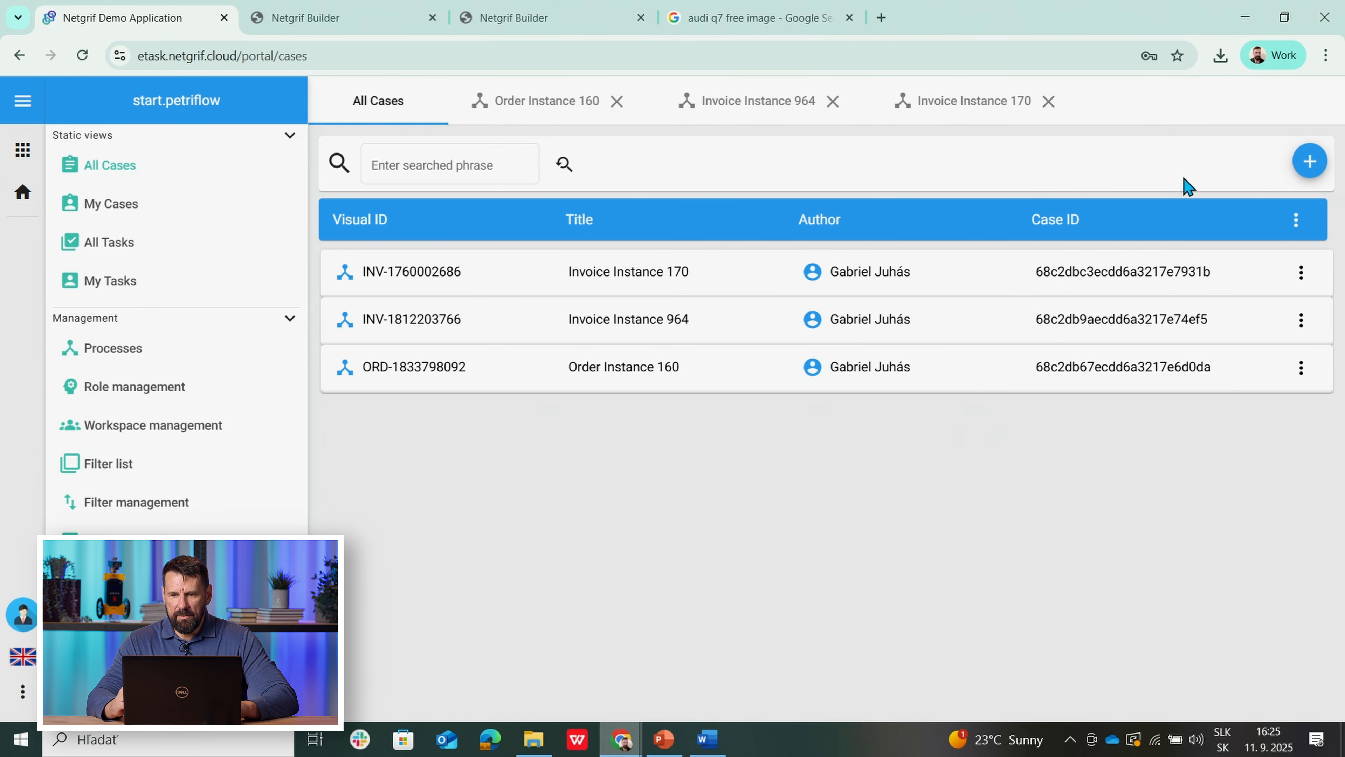
# Step: Create a third case of the Invoice 1.0.0 process, Invoice Instance 191
pyautogui.click(1310, 163)
pyautogui.click(1087, 216)
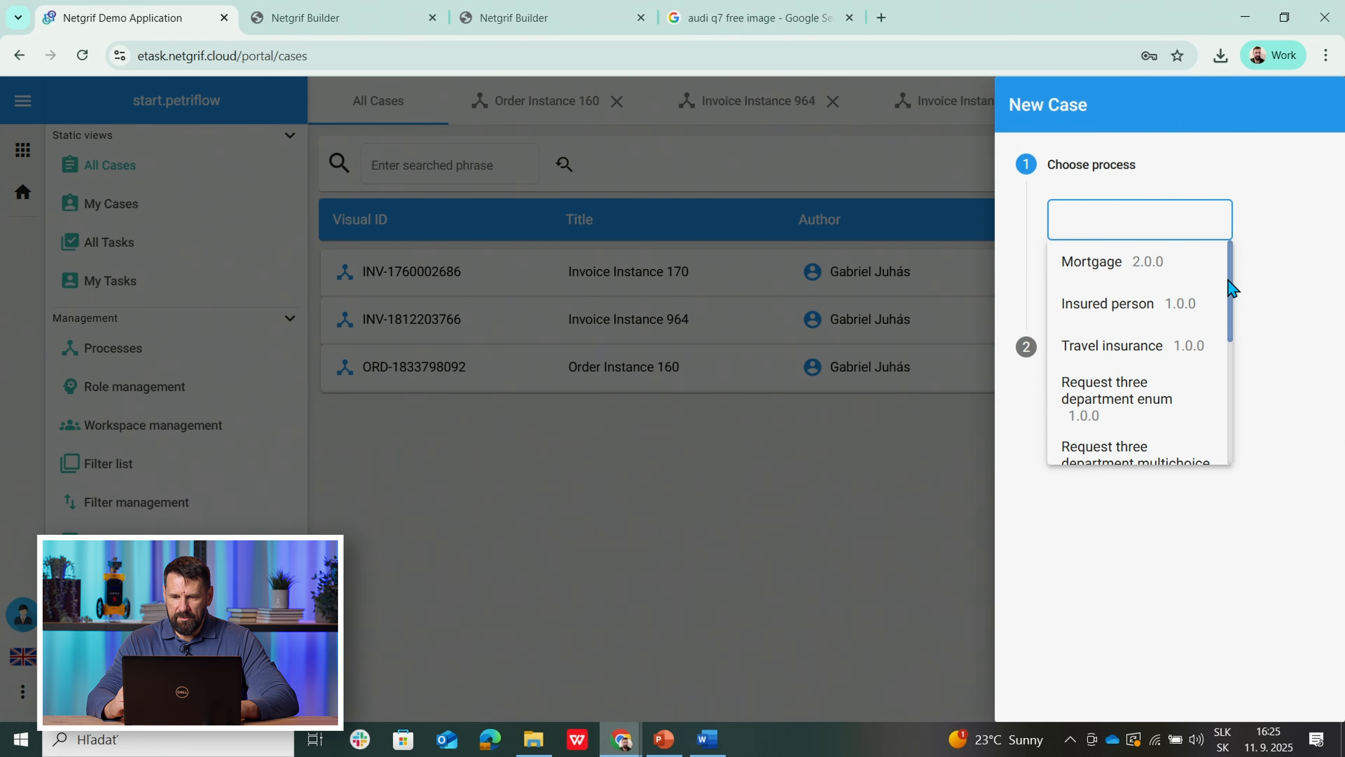
pyautogui.moveTo(1232, 297); pyautogui.dragTo(1231, 450)
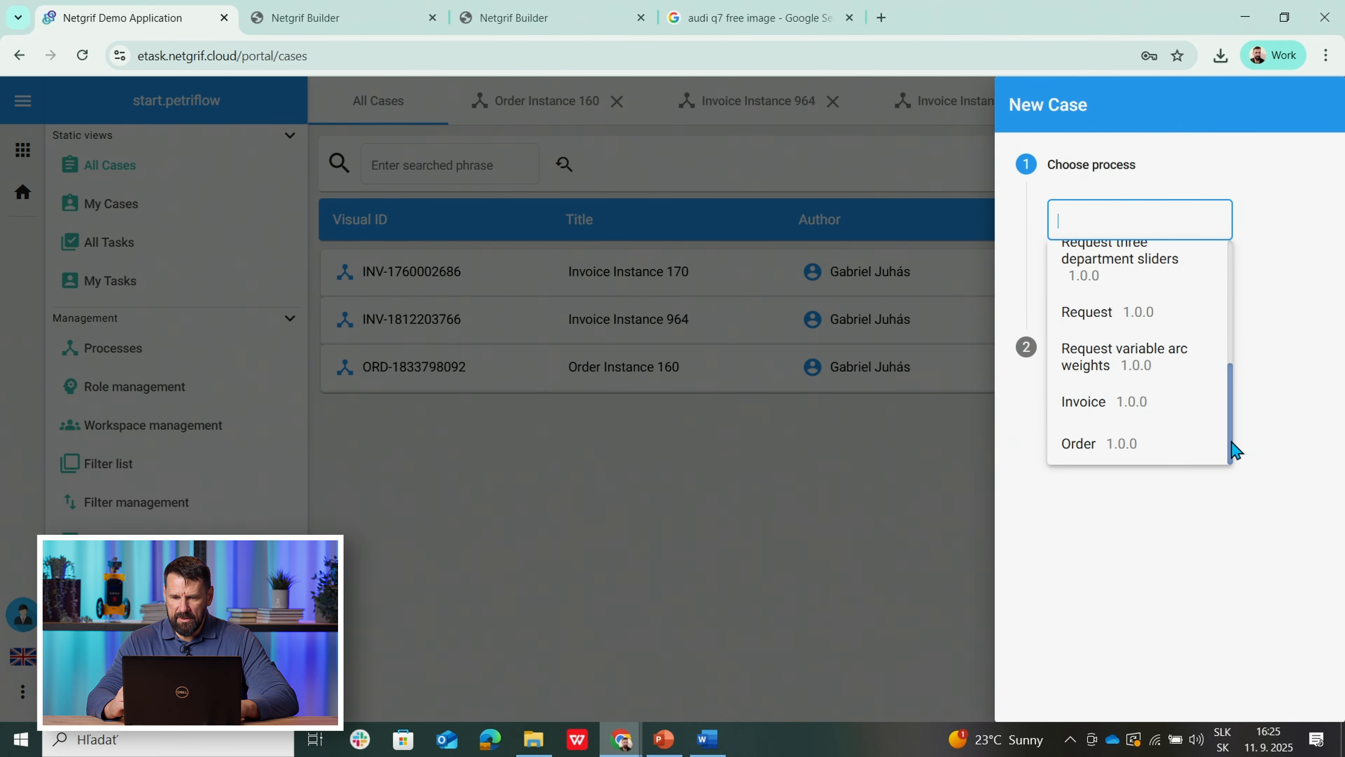
pyautogui.click(1102, 408)
pyautogui.click(1081, 283)
pyautogui.click(1139, 341)
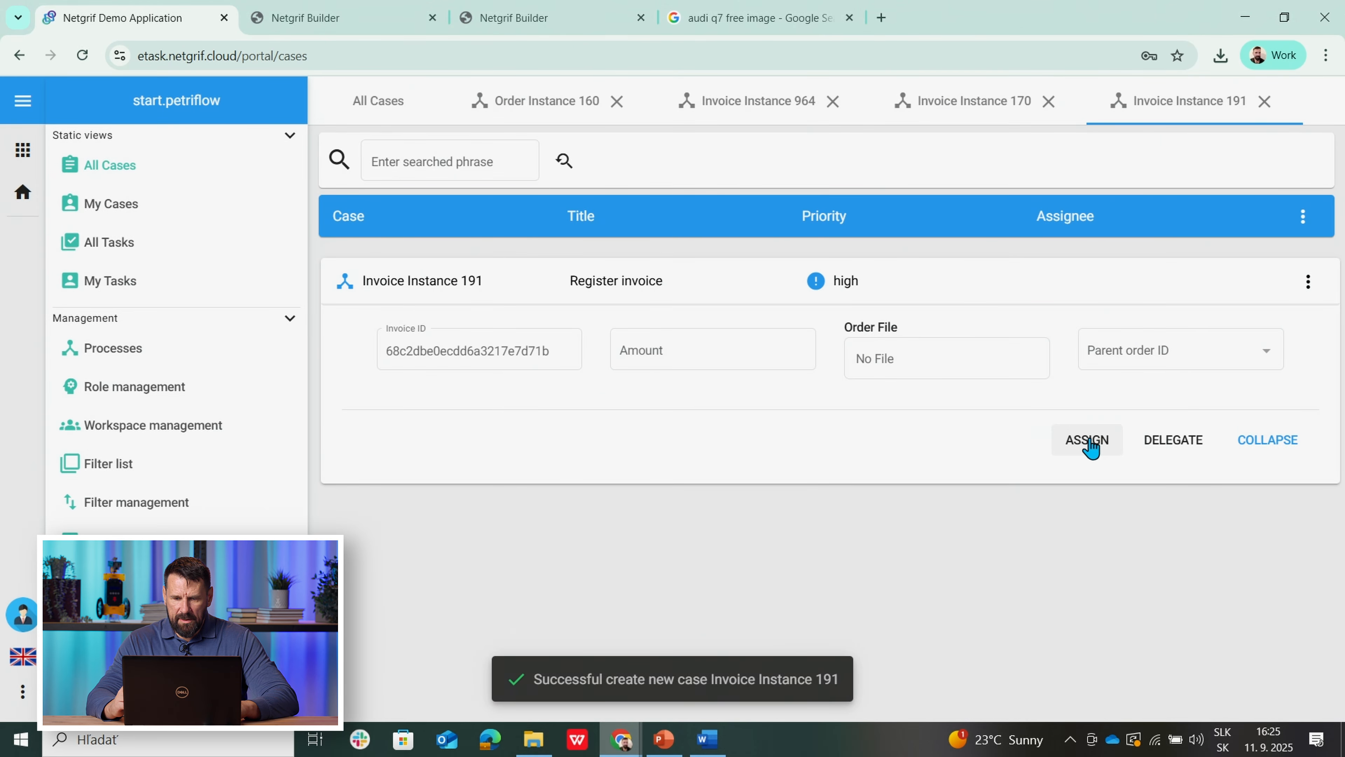
# Step: Register it for $100,000 with Invoice_Q7.jpg under the parent order, then return to Order Instance 160
pyautogui.click(1089, 439)
pyautogui.click(708, 347)
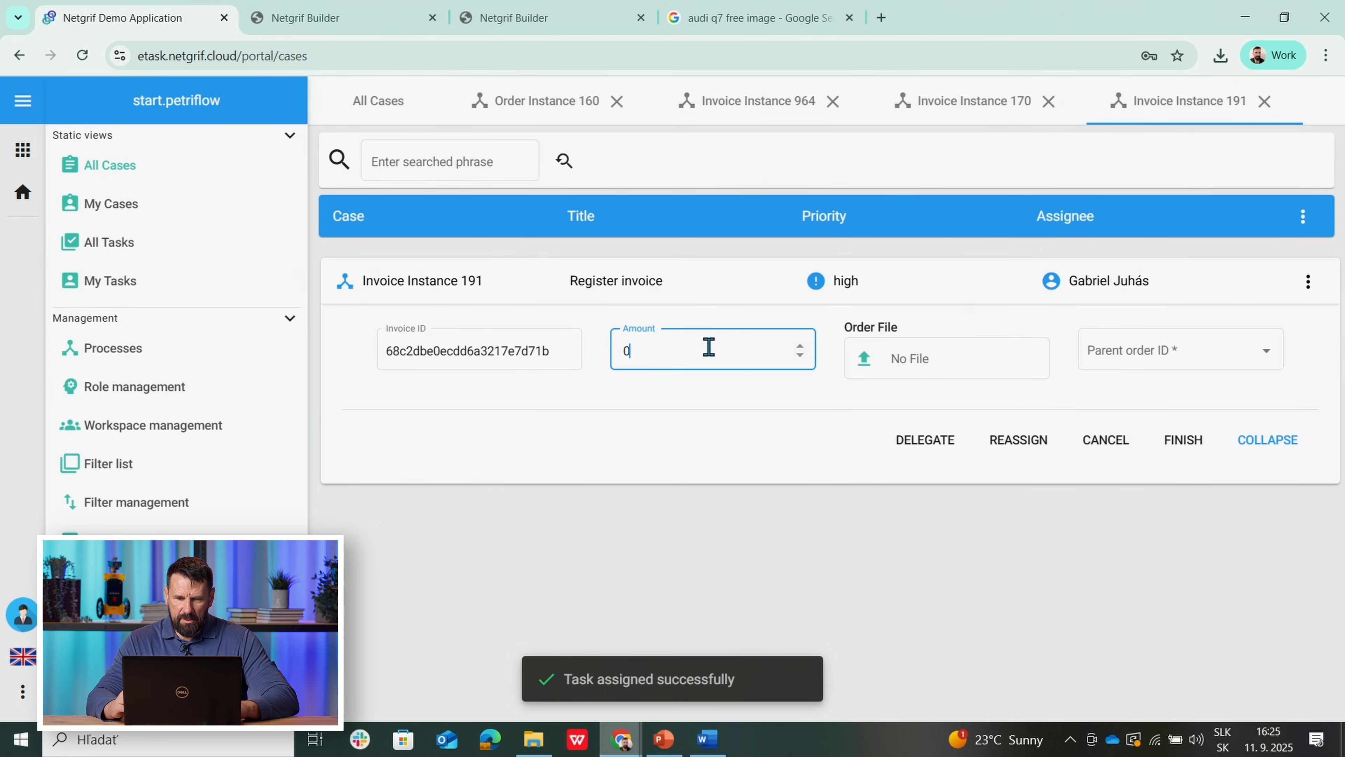
pyautogui.write('100,000')
pyautogui.click(723, 403)
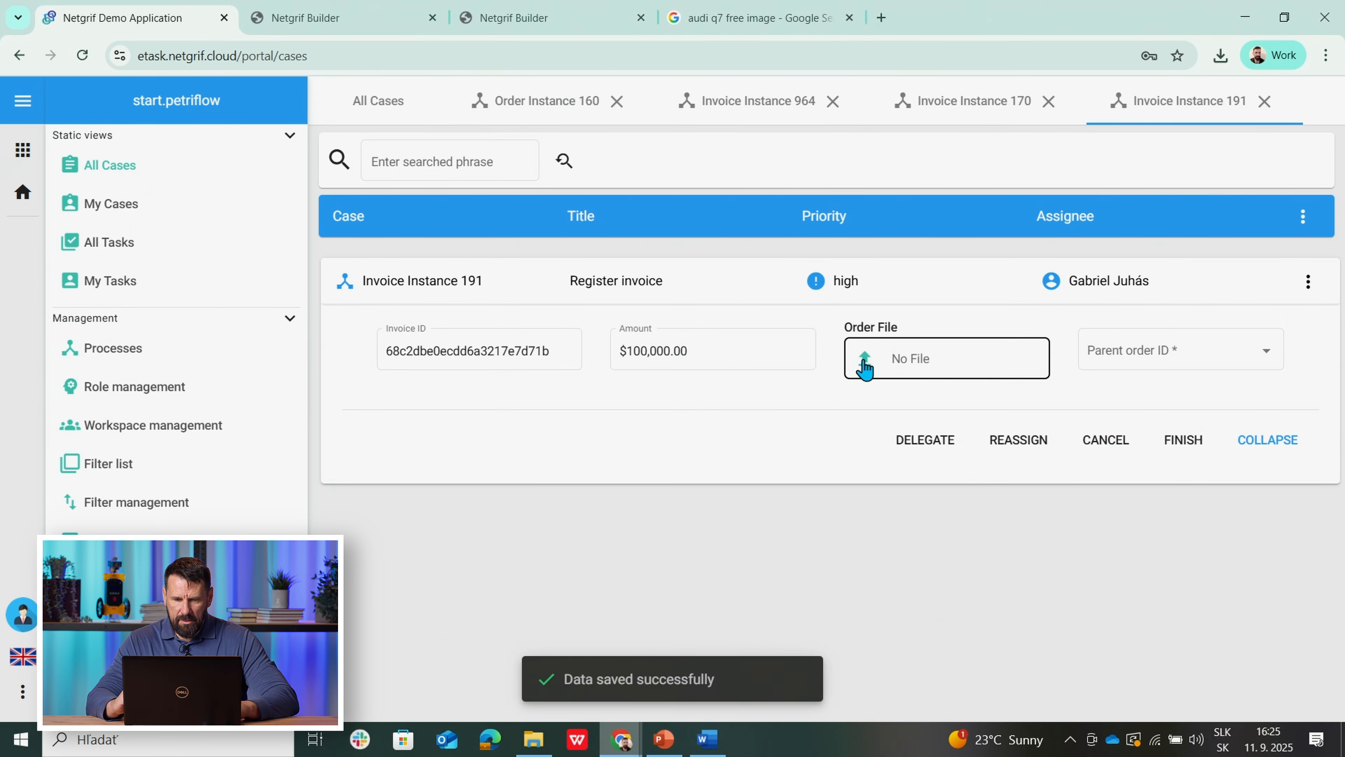
pyautogui.click(913, 359)
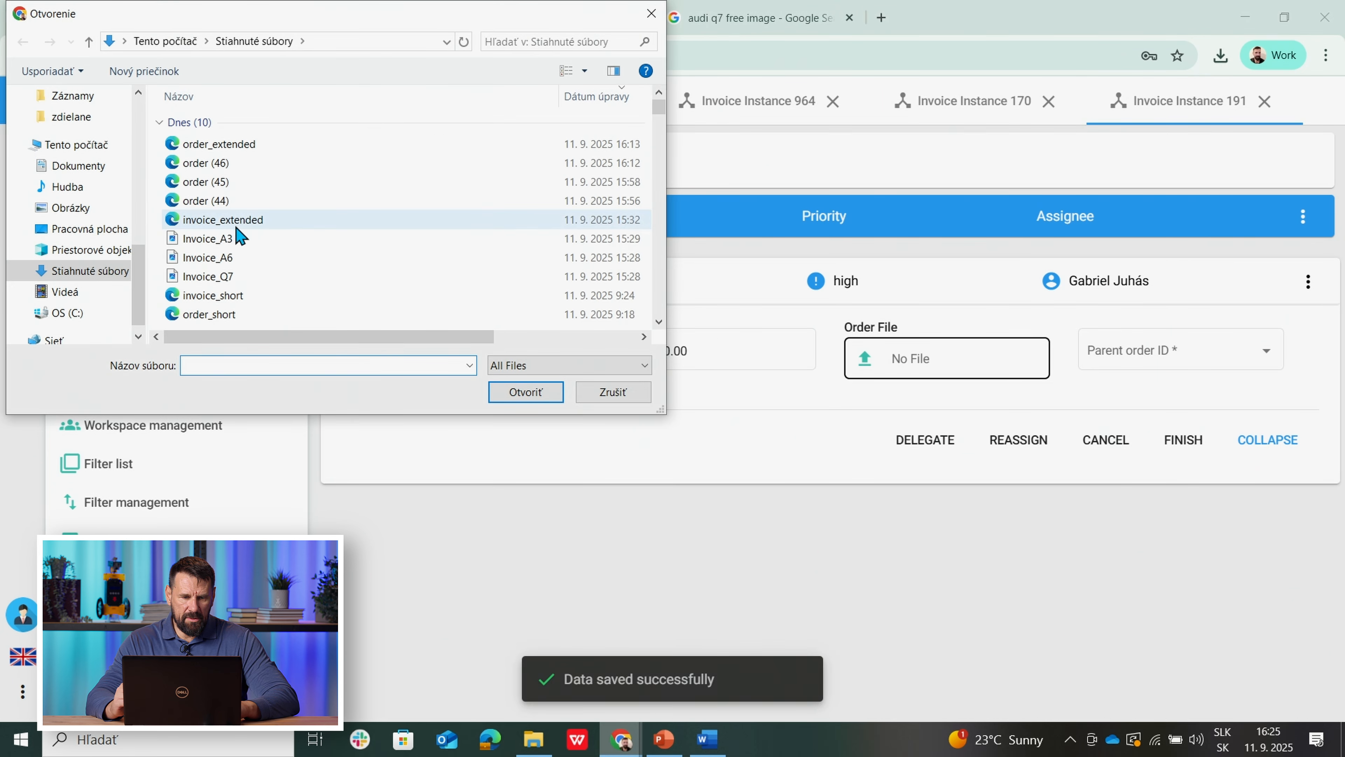
pyautogui.click(199, 277)
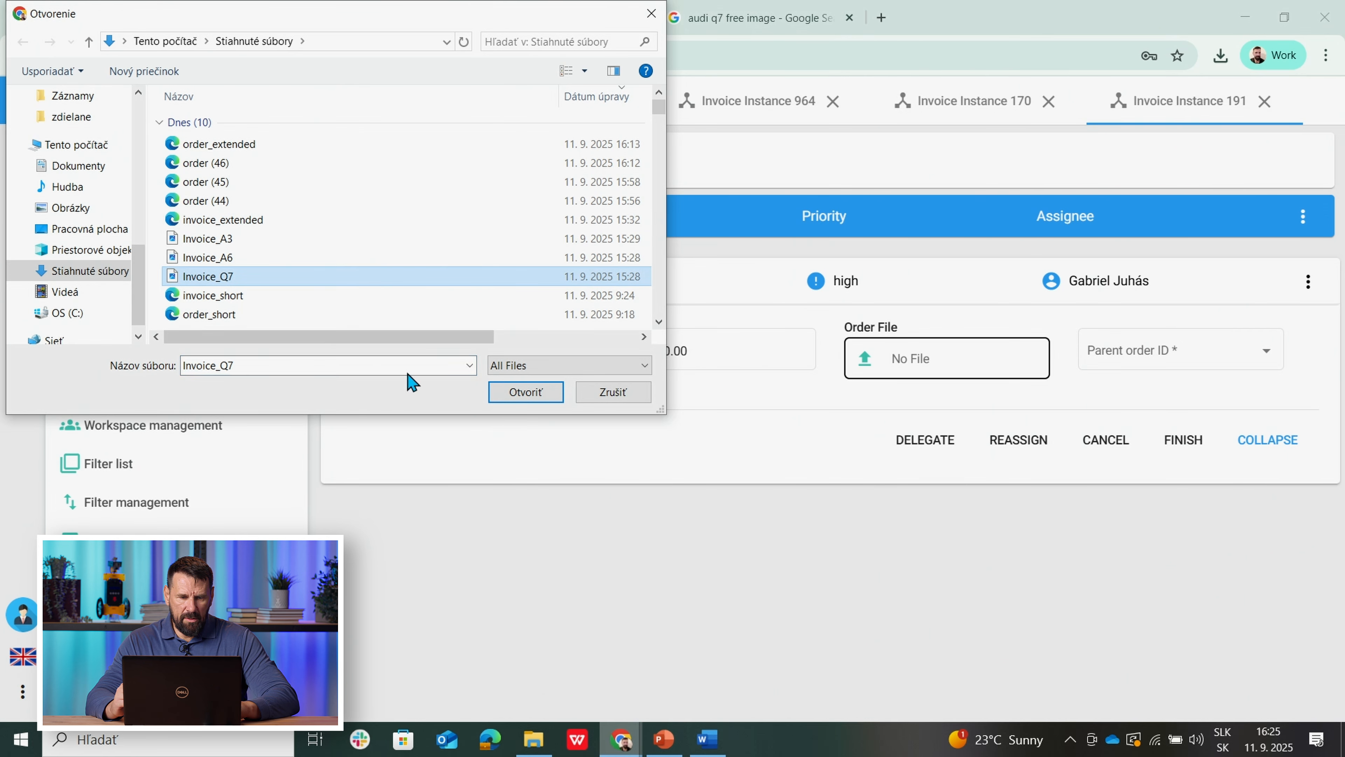
pyautogui.click(535, 392)
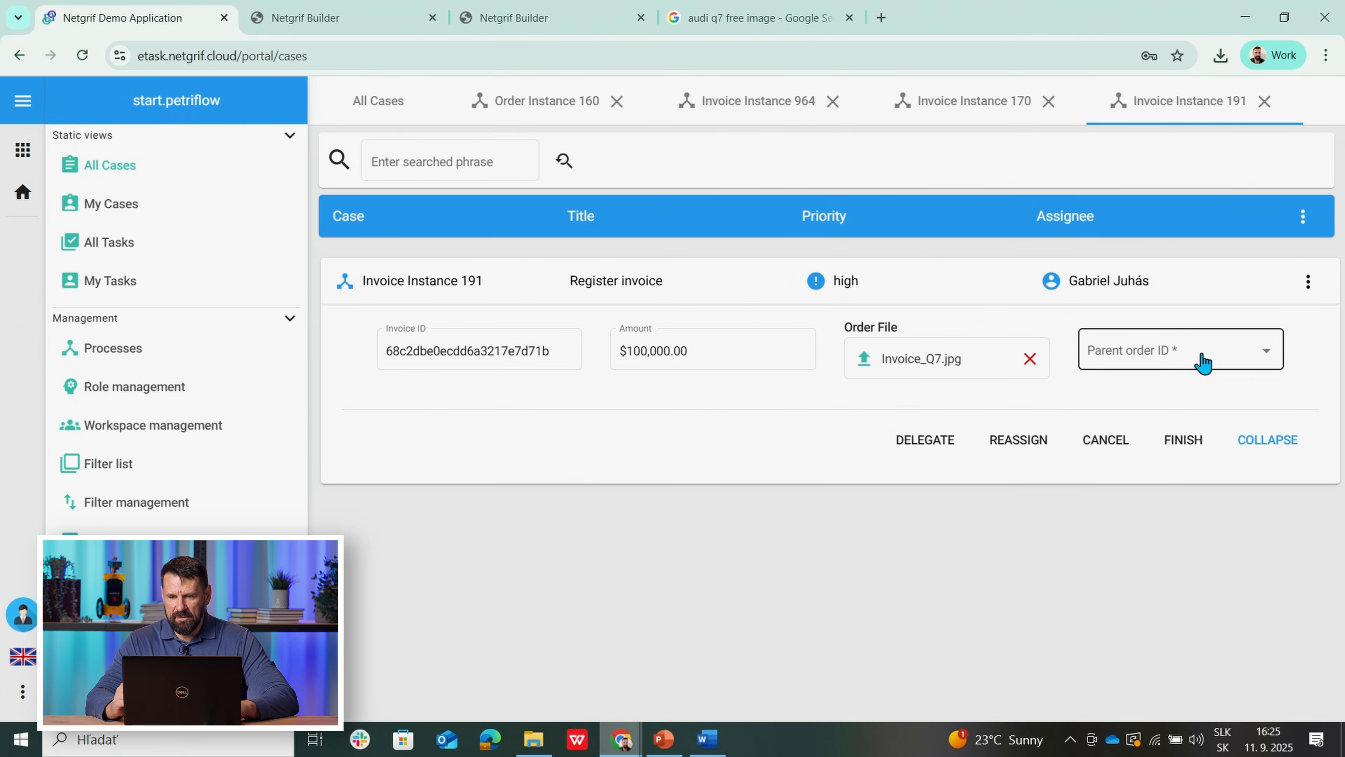
pyautogui.click(1202, 359)
pyautogui.click(1187, 395)
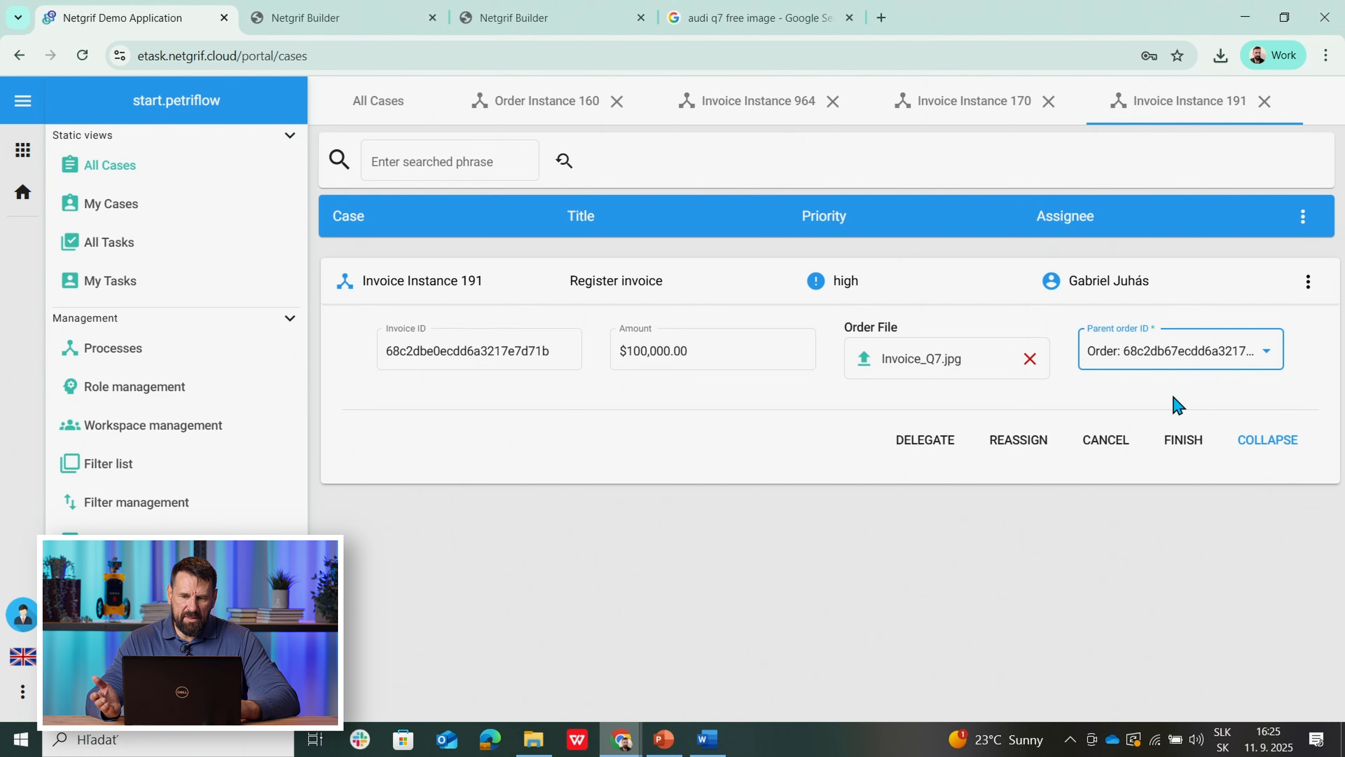
pyautogui.click(1177, 441)
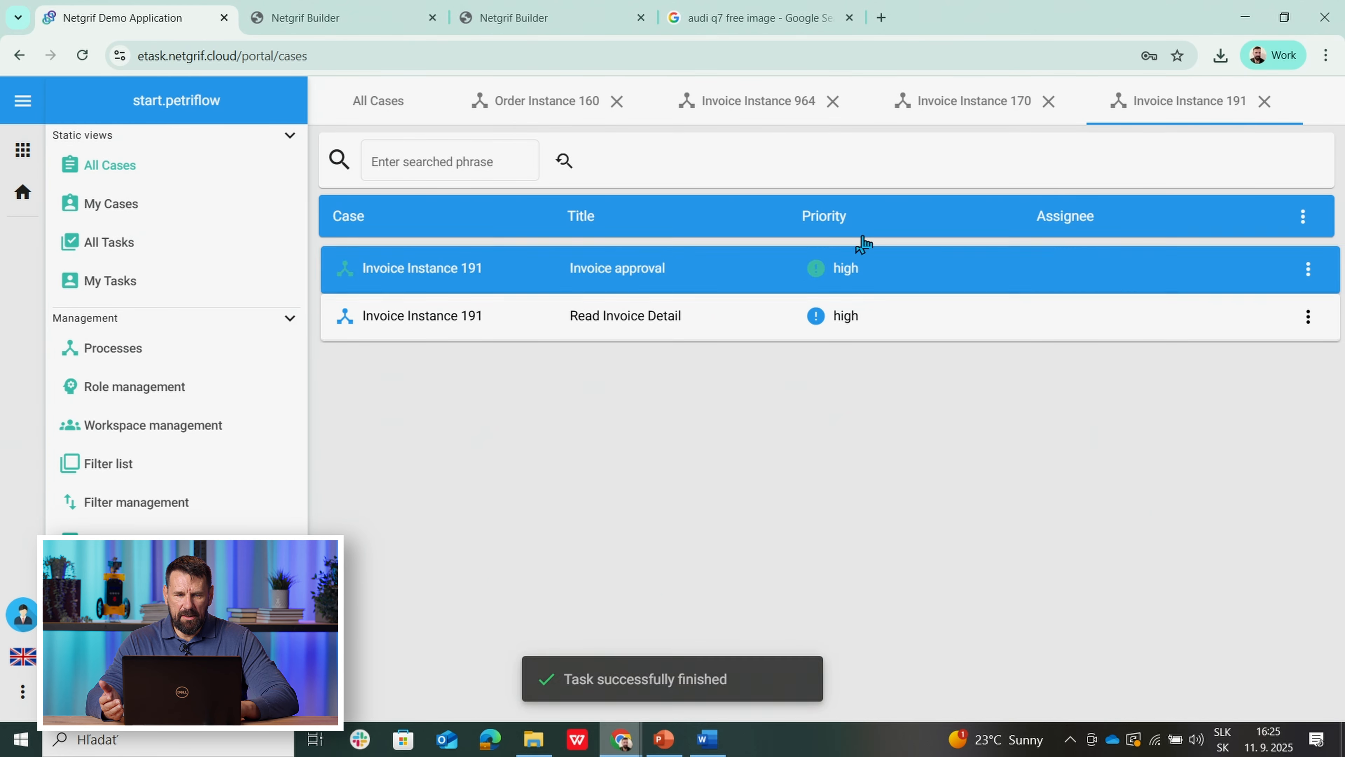
pyautogui.click(526, 109)
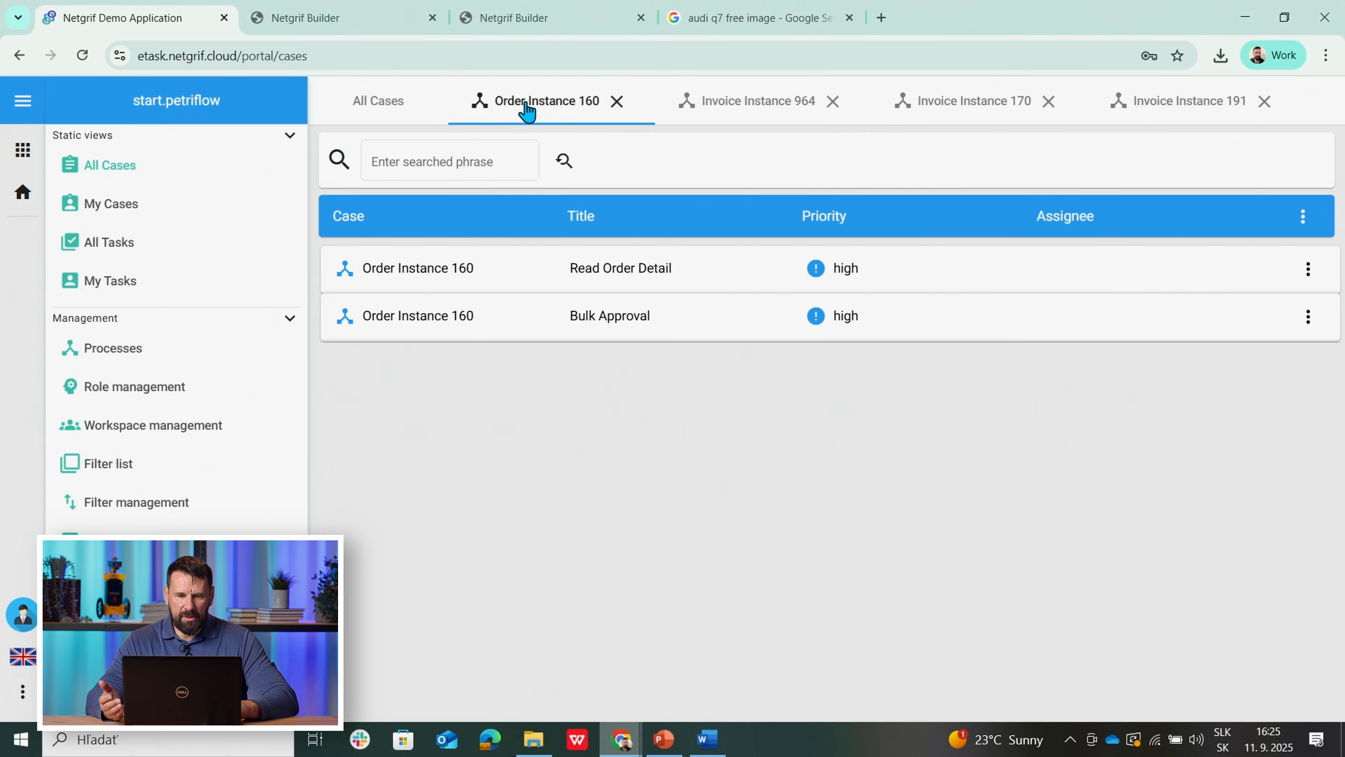
# Step: Assign Bulk Approval, listing child invoices 50000, 7500 and 100000 with no decisions yet
pyautogui.click(598, 330)
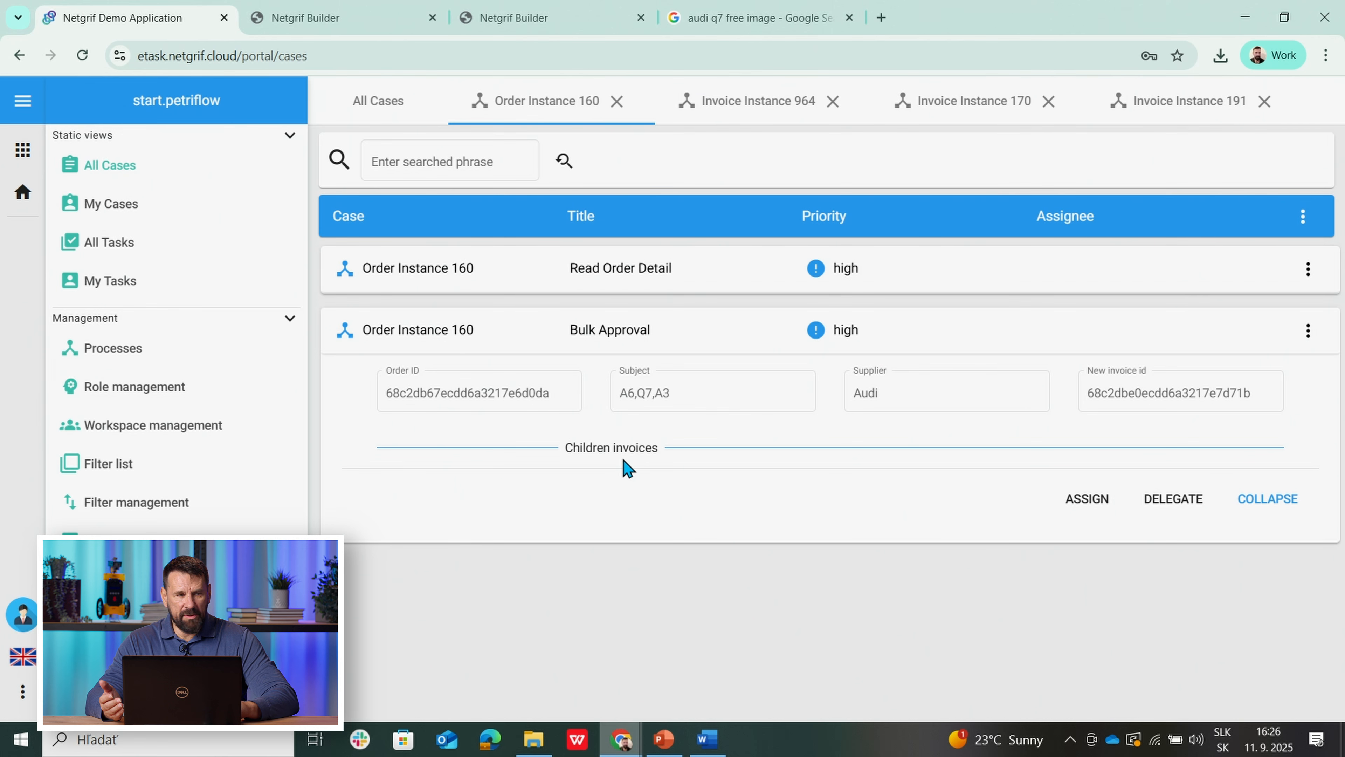
pyautogui.click(1092, 499)
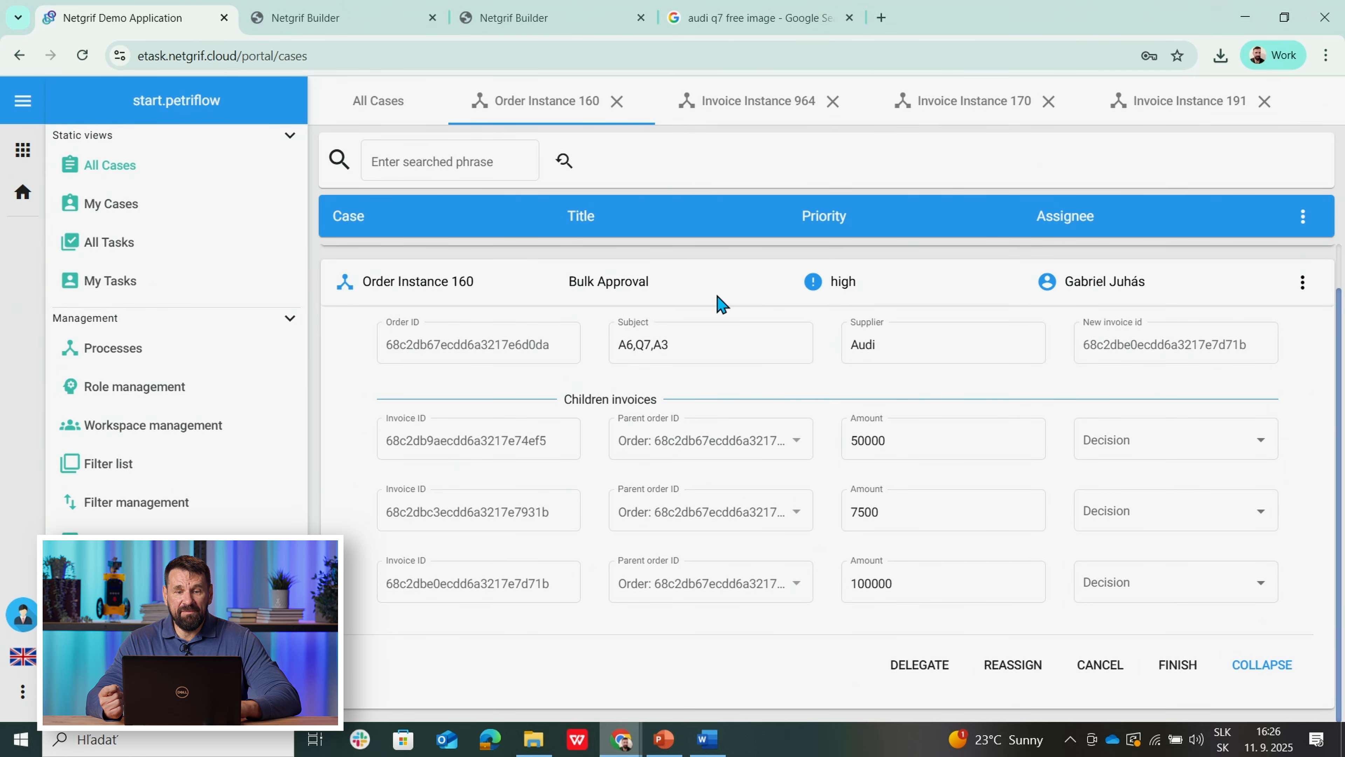
pyautogui.click(577, 13)
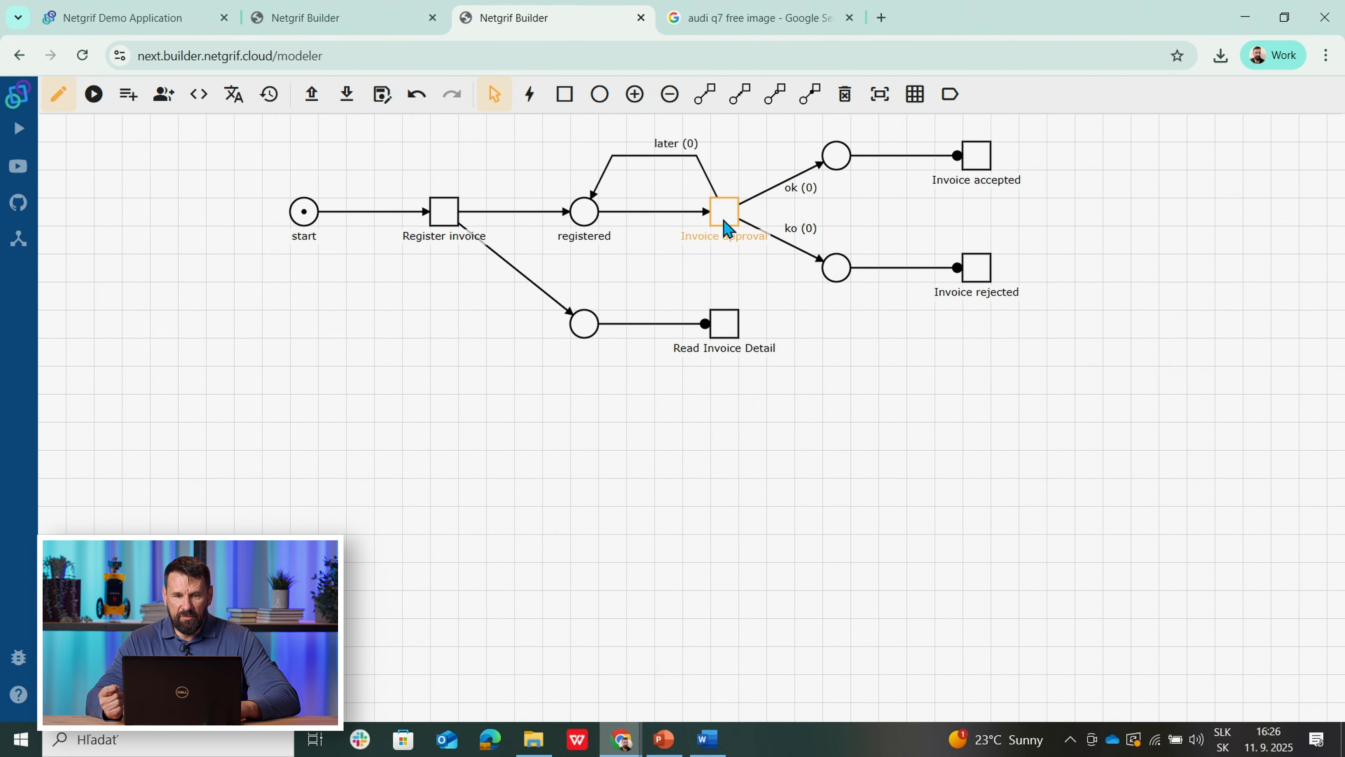
pyautogui.click(344, 22)
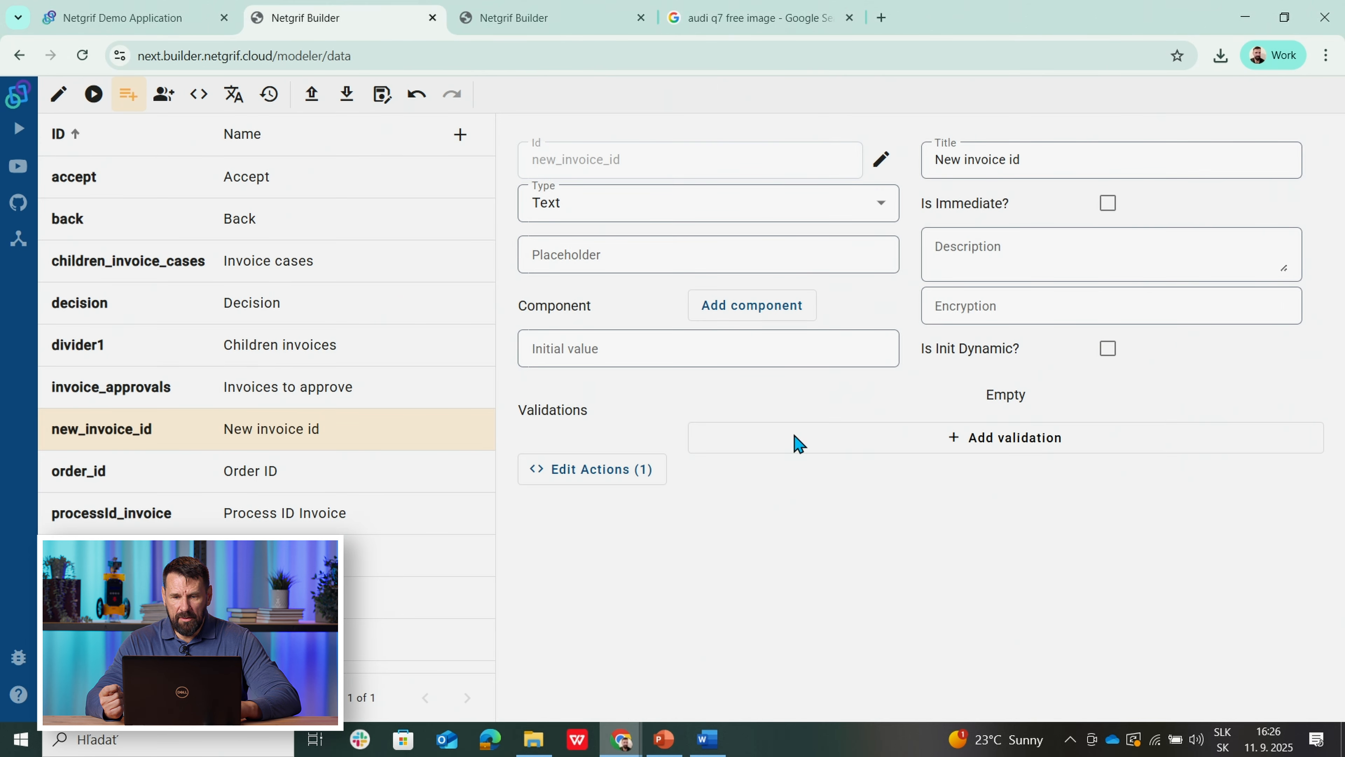
pyautogui.click(98, 17)
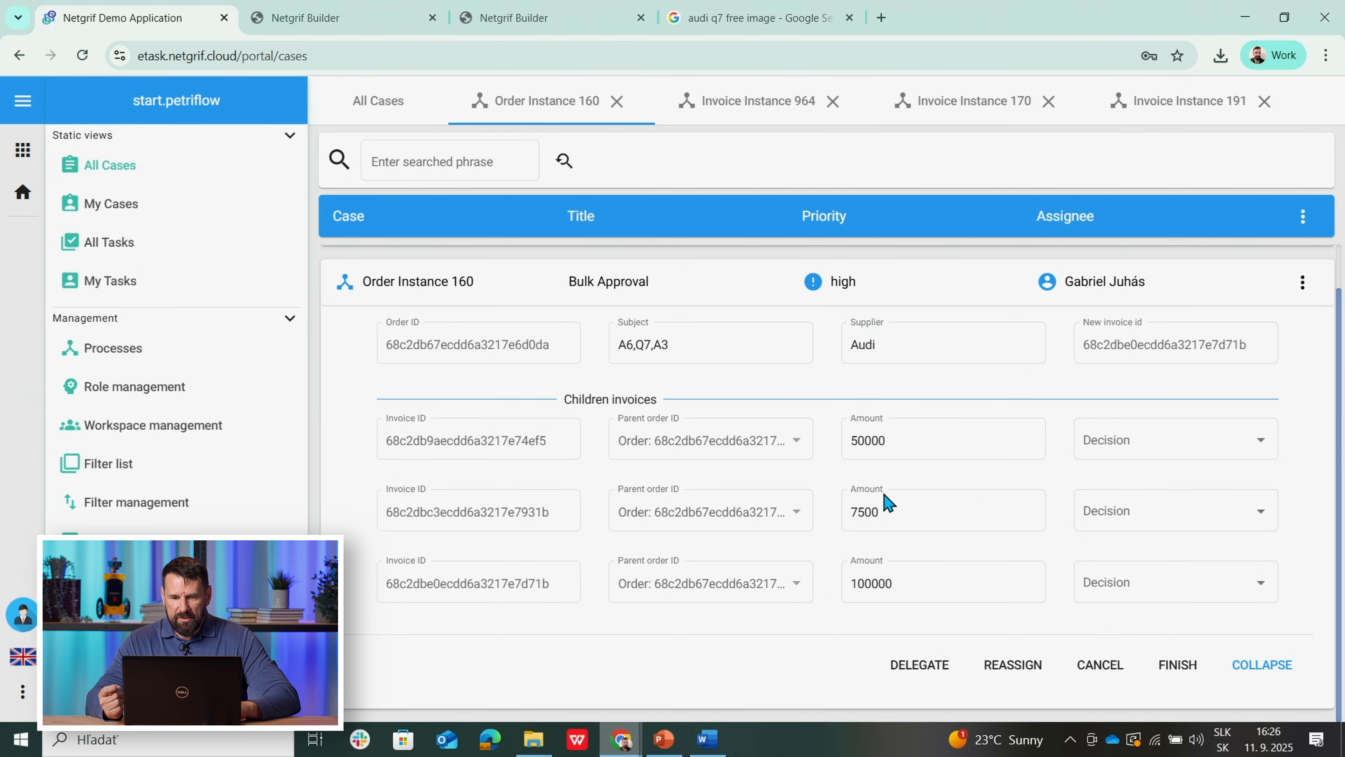
# Step: Decide Accept for the 50000 invoice, Later for the second, and Reject for the 100000 invoice
pyautogui.click(1147, 455)
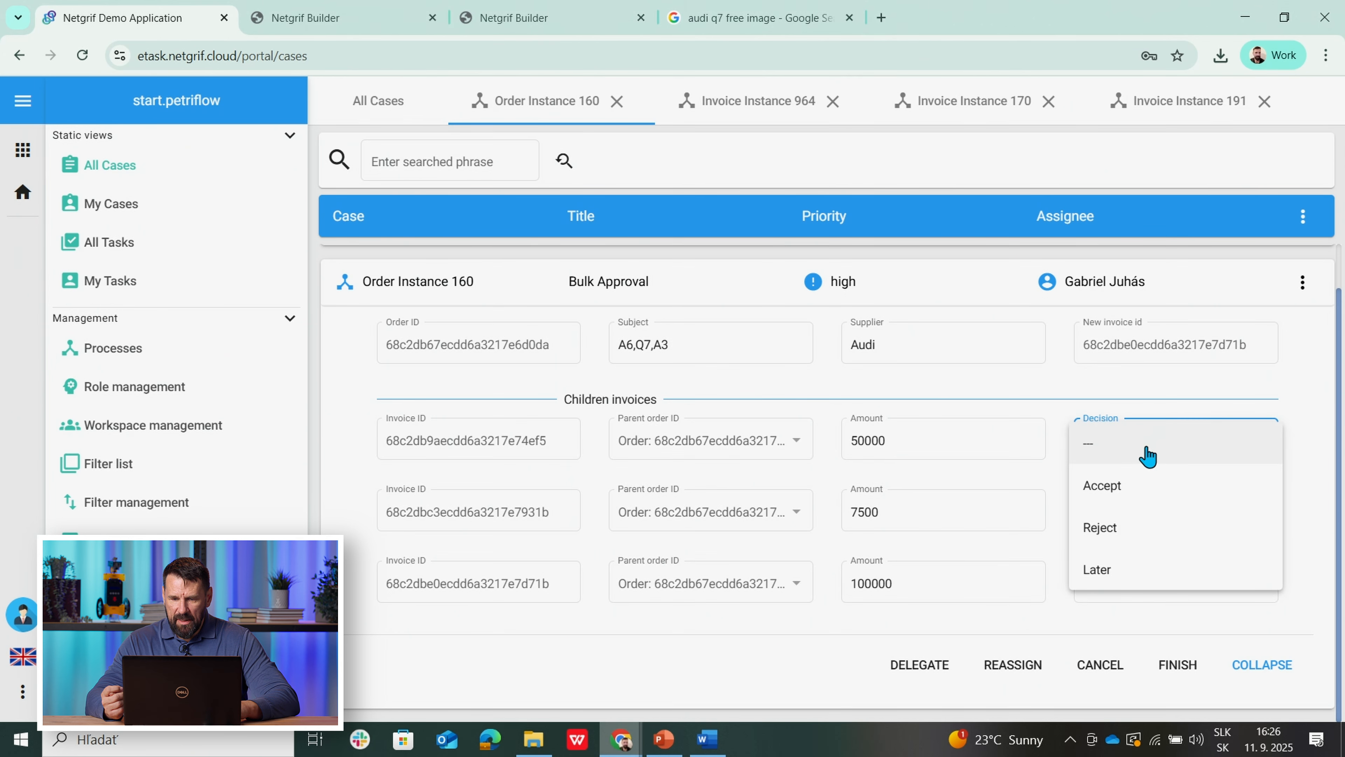
pyautogui.click(1133, 492)
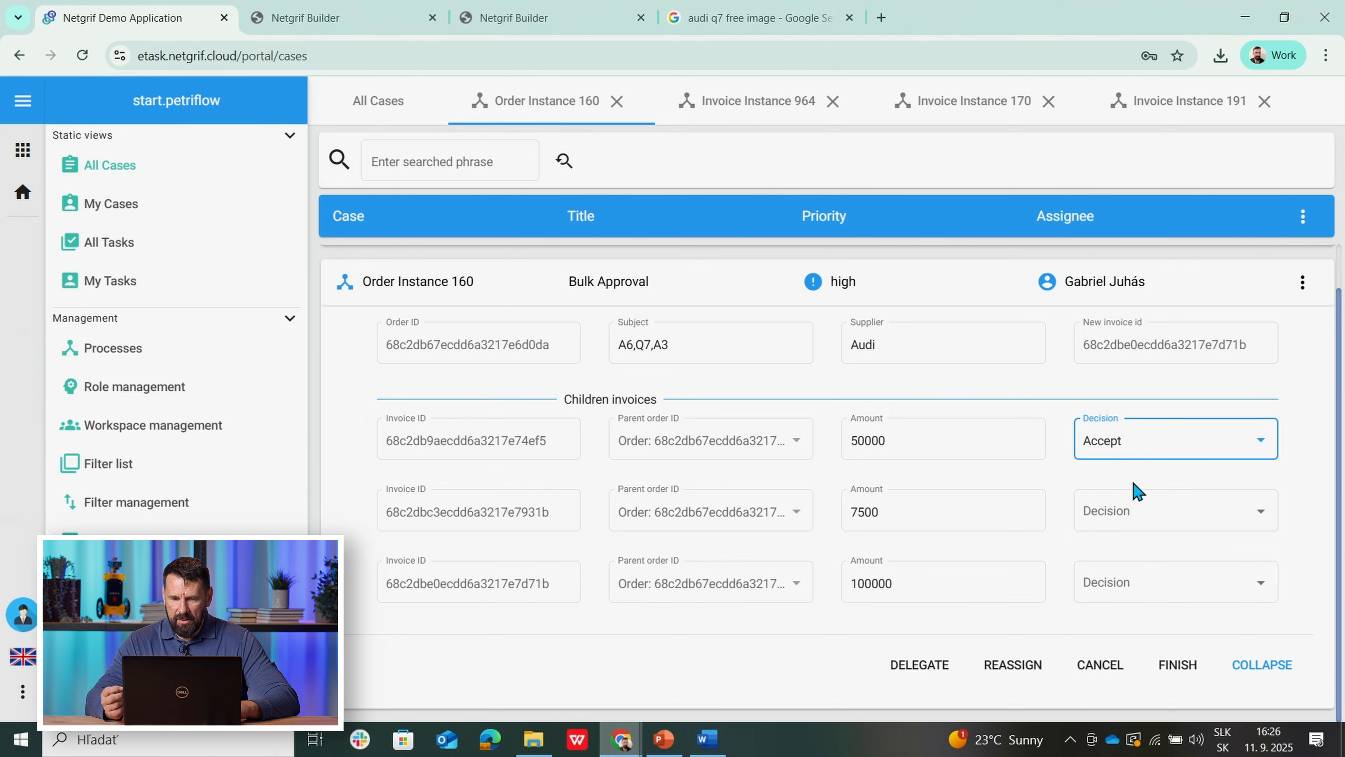
pyautogui.click(1140, 525)
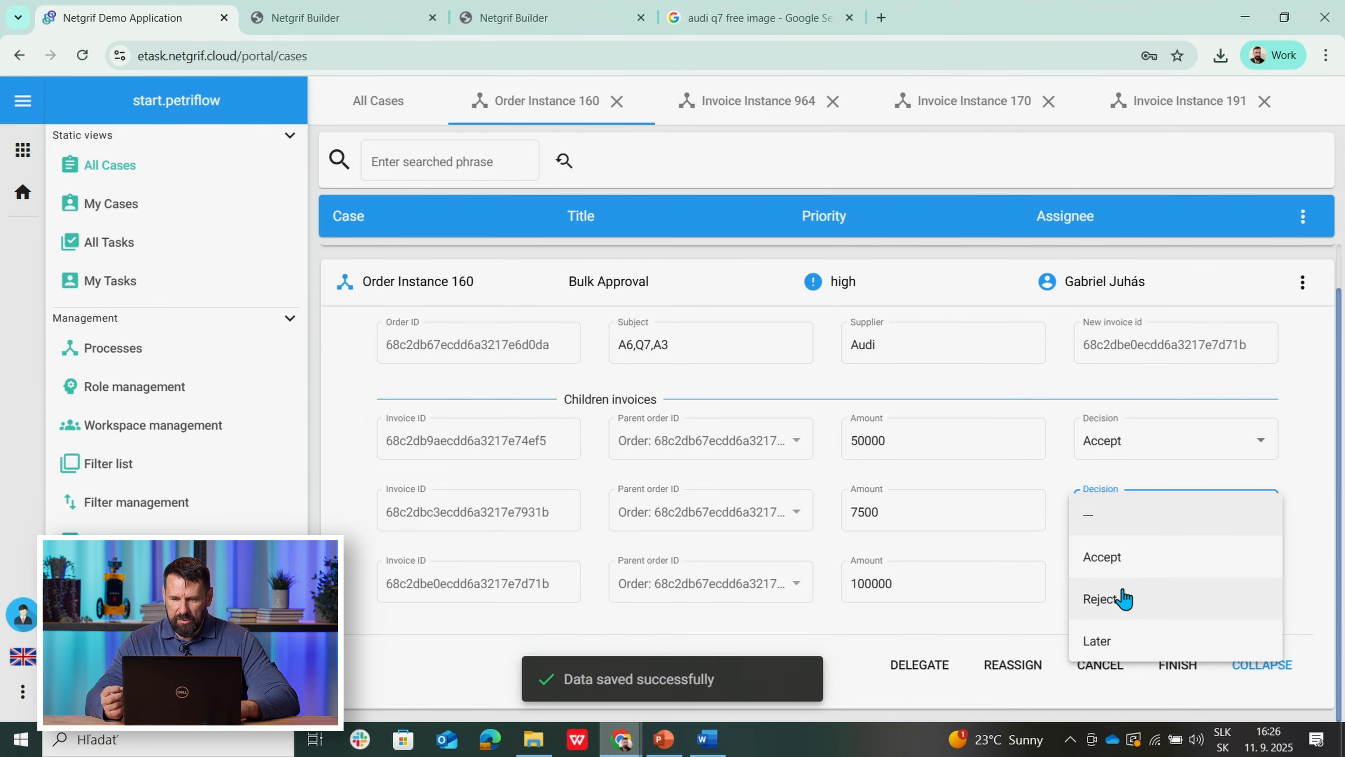
pyautogui.click(1105, 643)
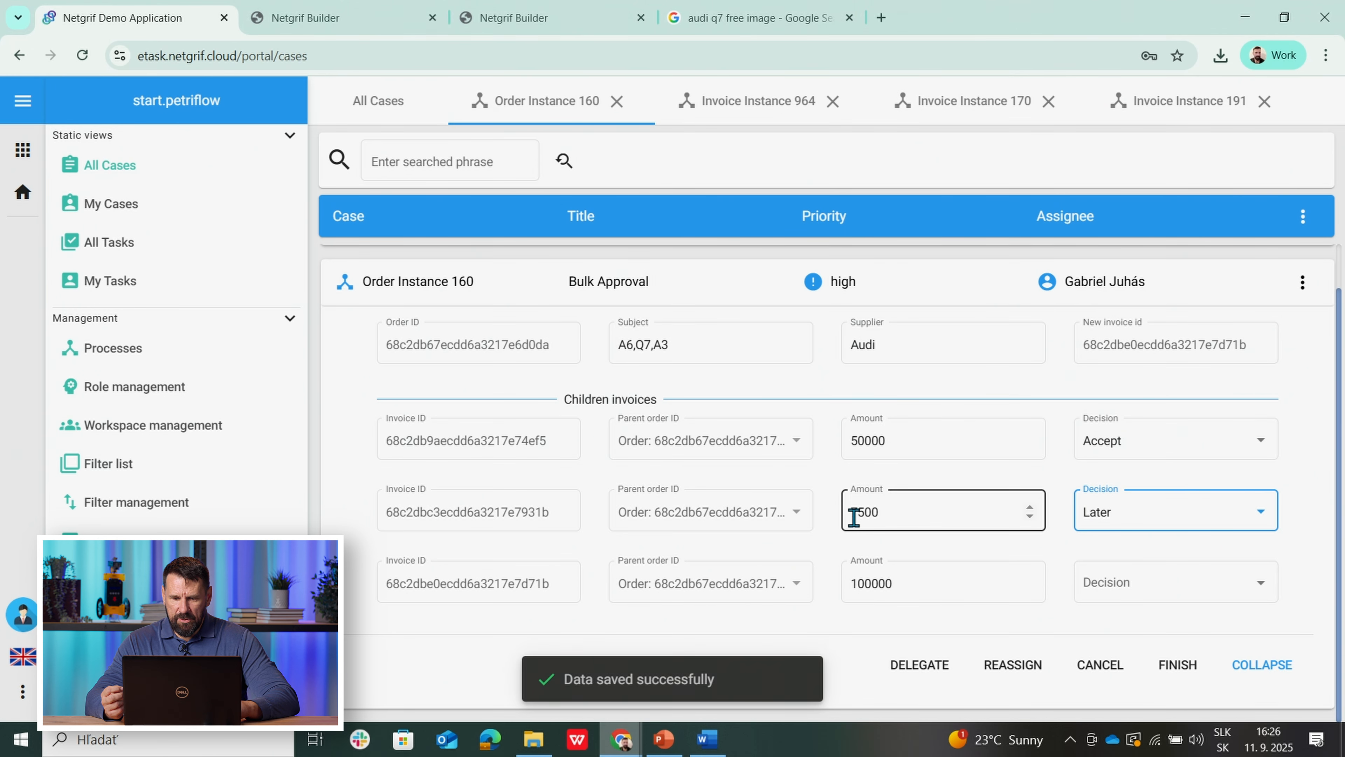
pyautogui.click(881, 515)
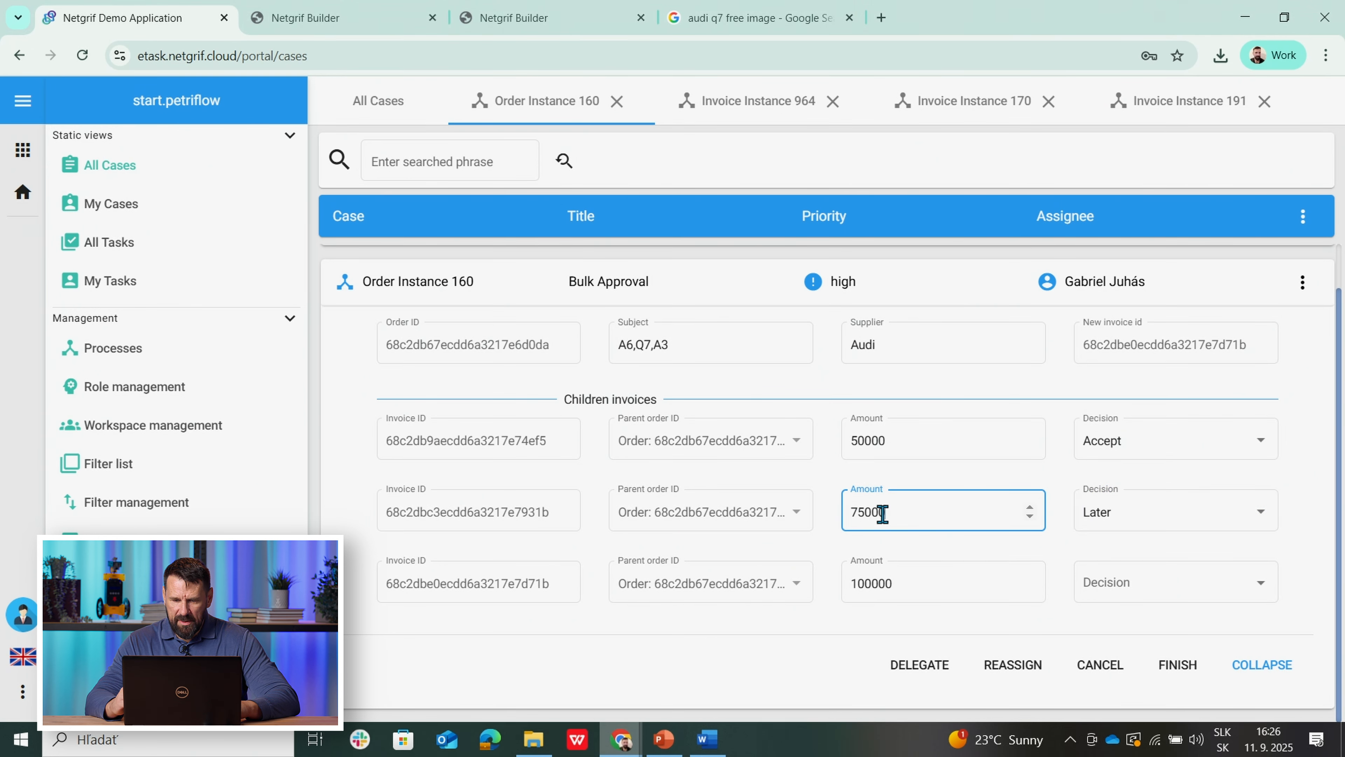
pyautogui.click(962, 550)
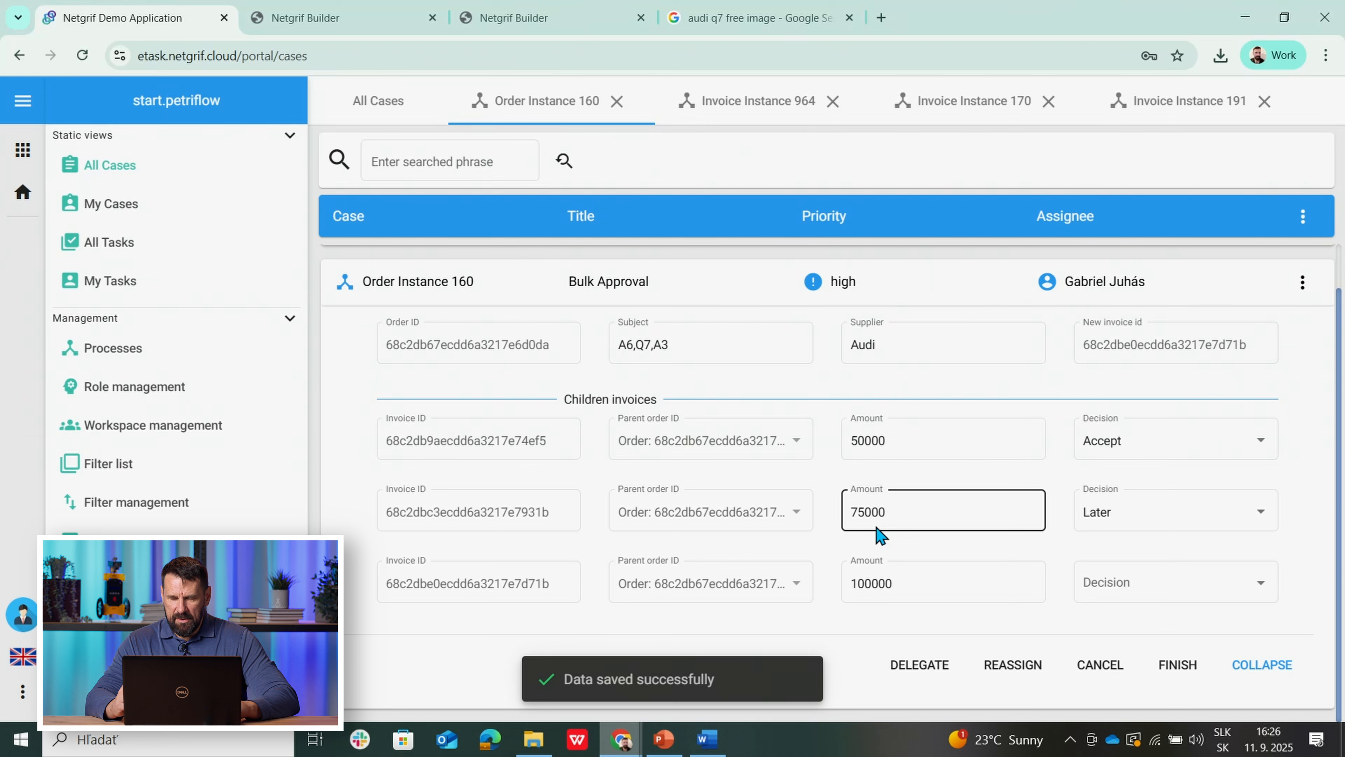
pyautogui.click(1109, 591)
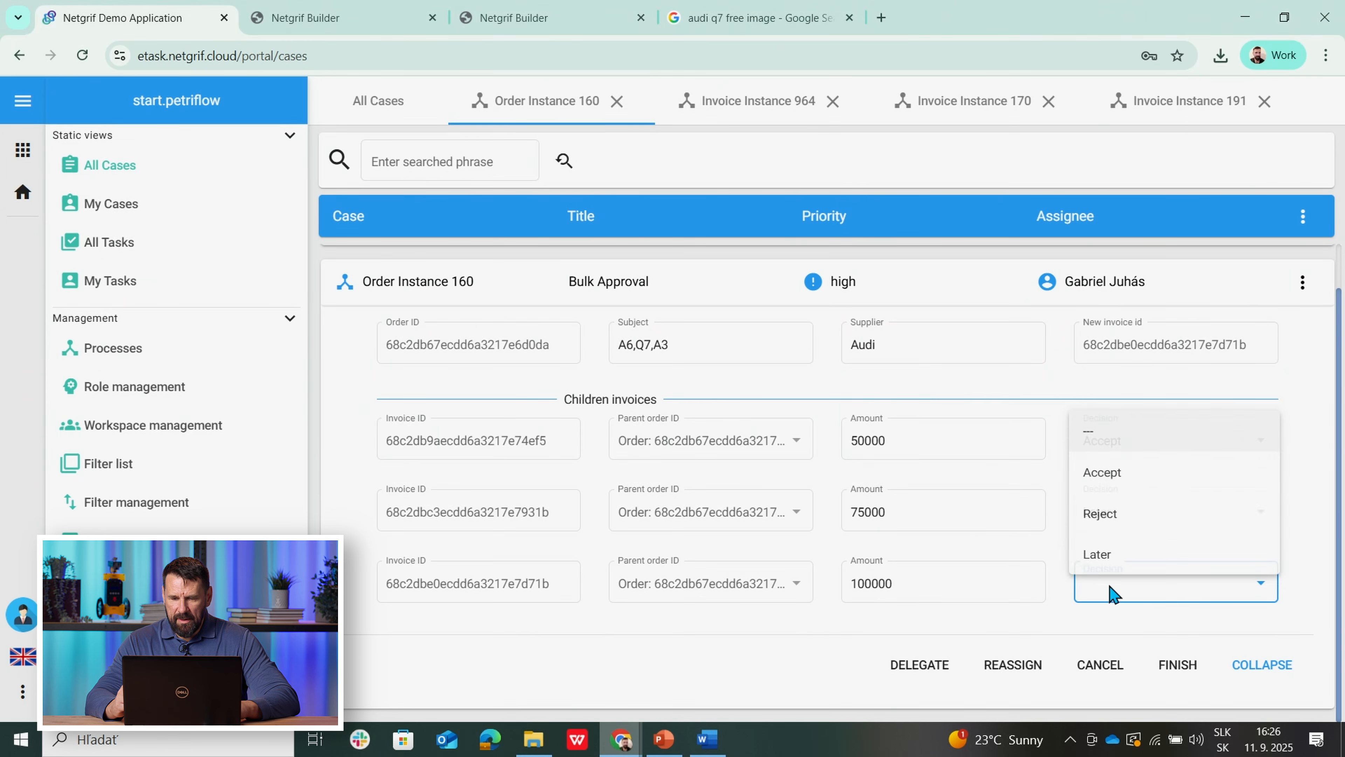
pyautogui.click(935, 613)
pyautogui.click(1091, 592)
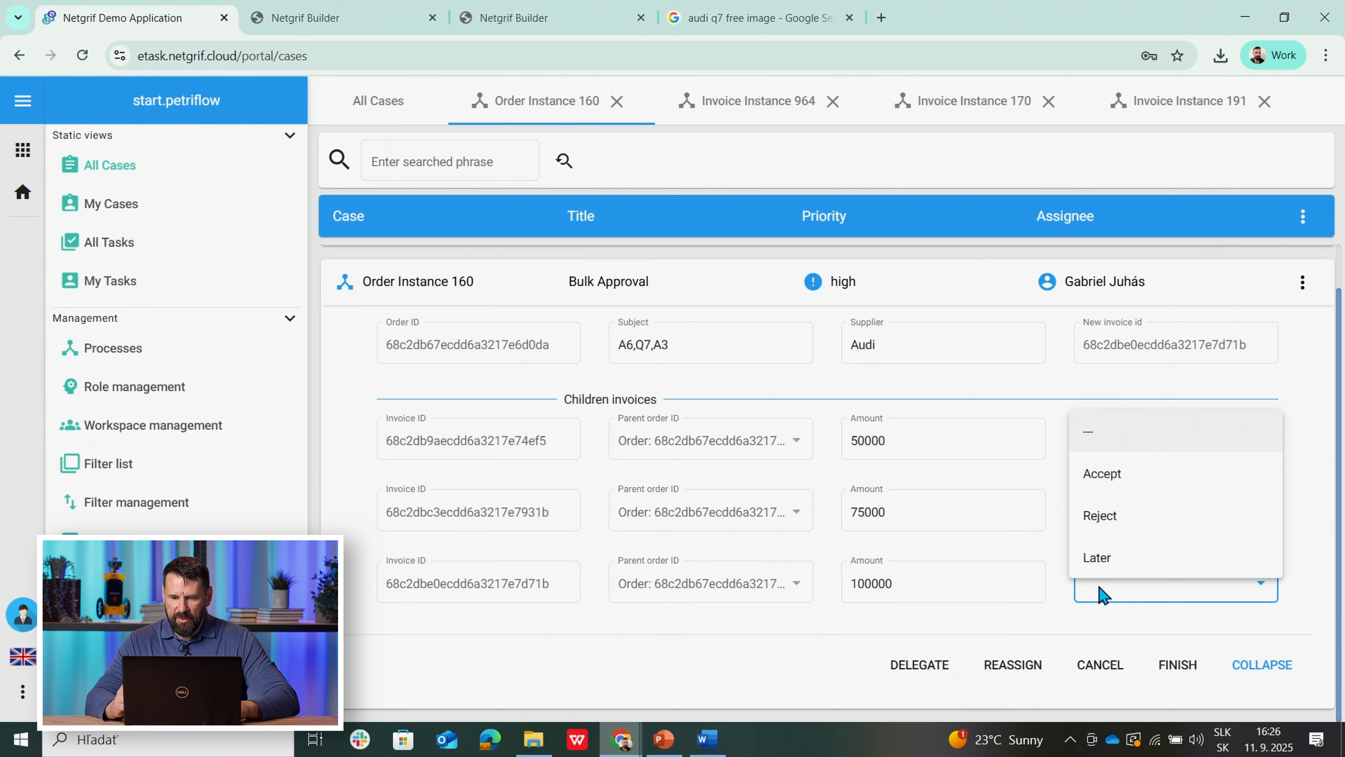
pyautogui.click(1119, 526)
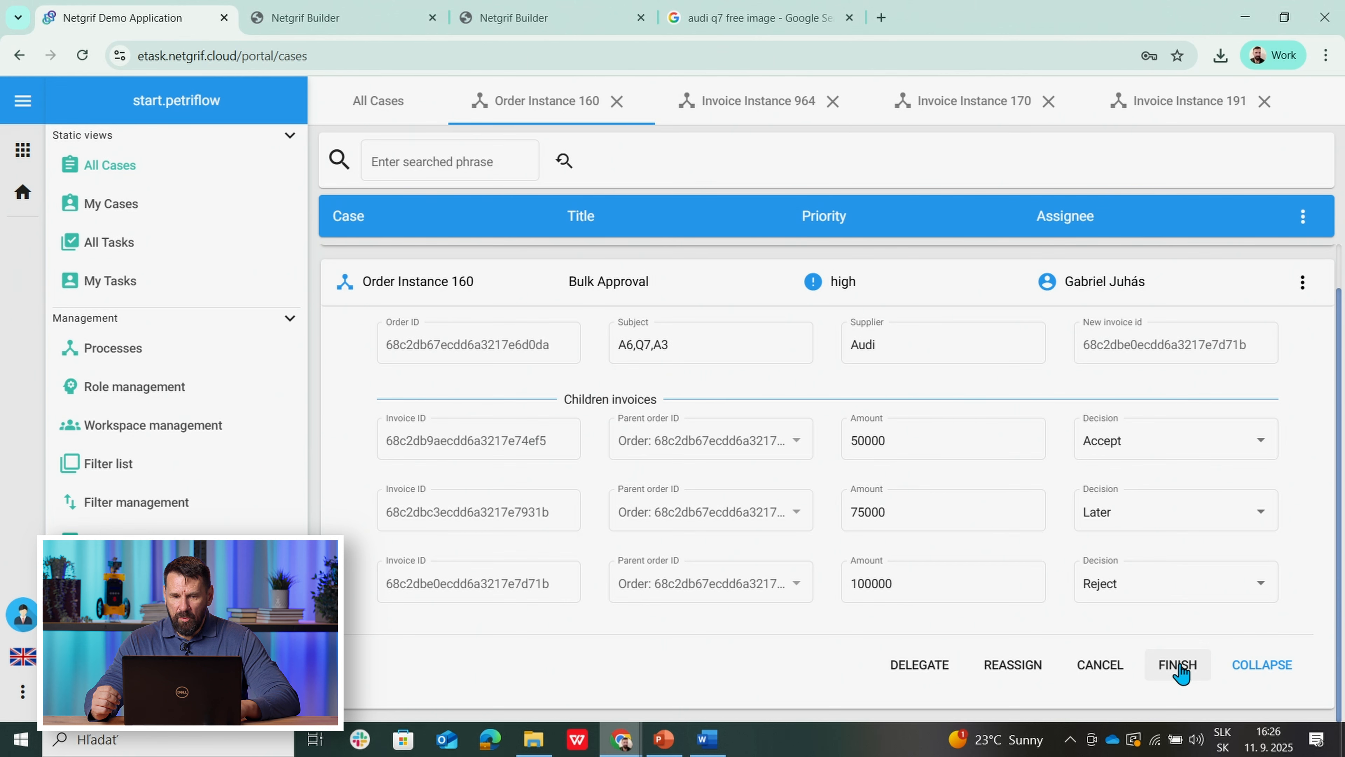
pyautogui.click(750, 104)
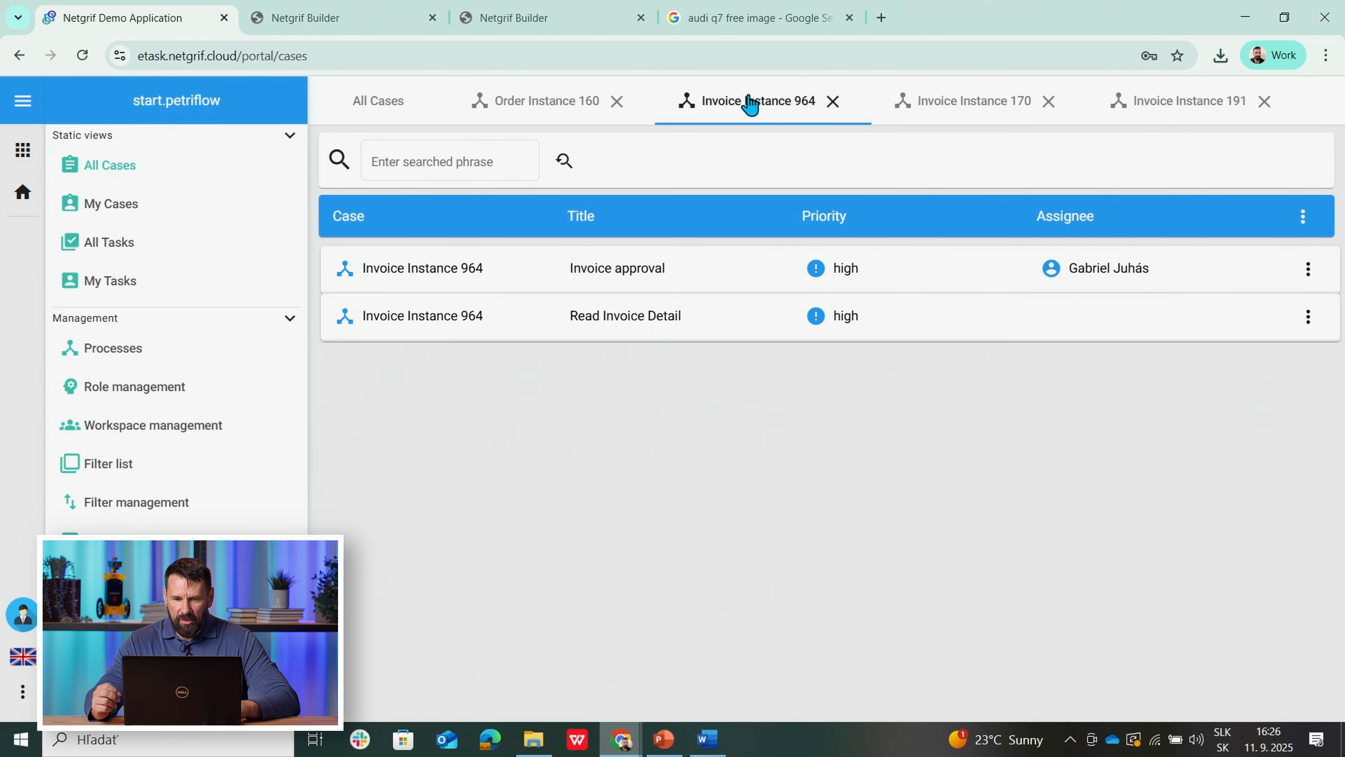
# Step: Check the approval decisions on Invoice Instances 964, 170 and 191 (Accept, Later, Reject)
pyautogui.click(597, 268)
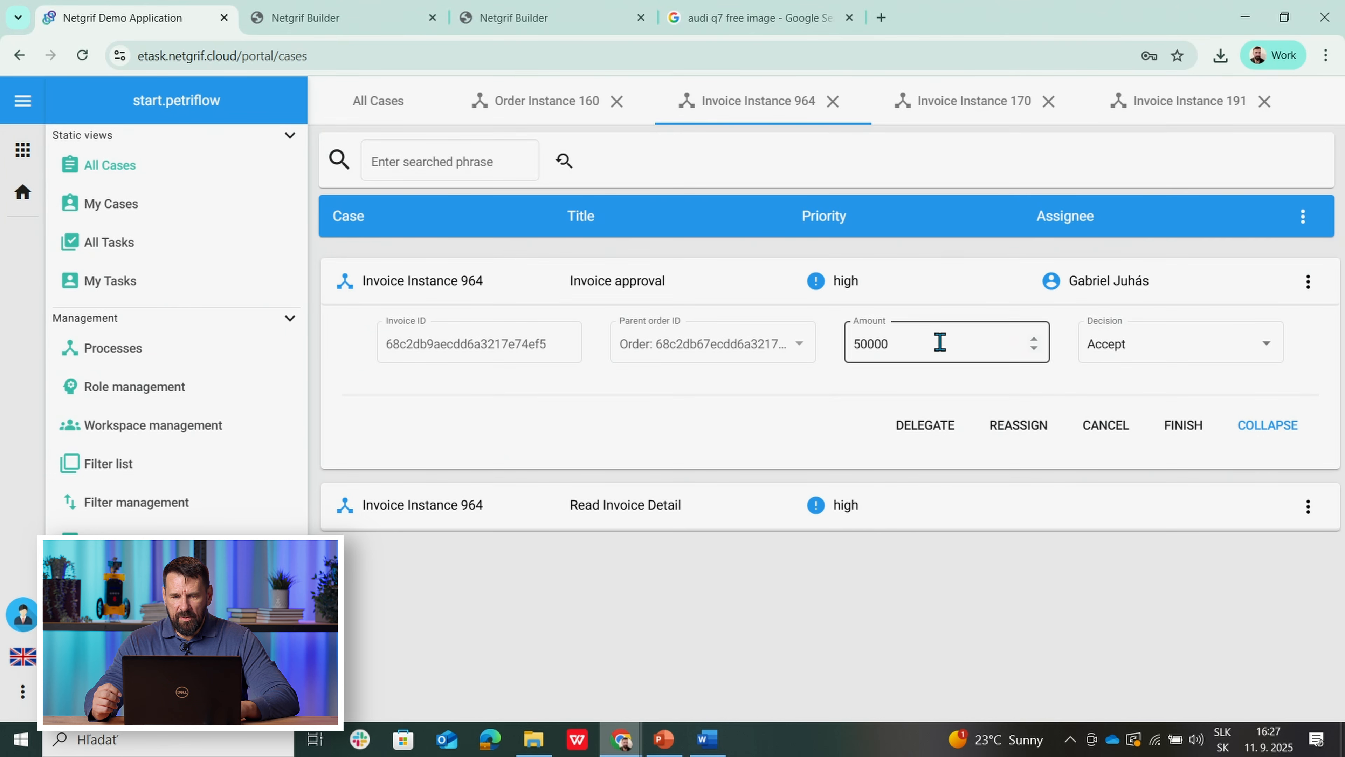
pyautogui.click(946, 112)
pyautogui.click(601, 281)
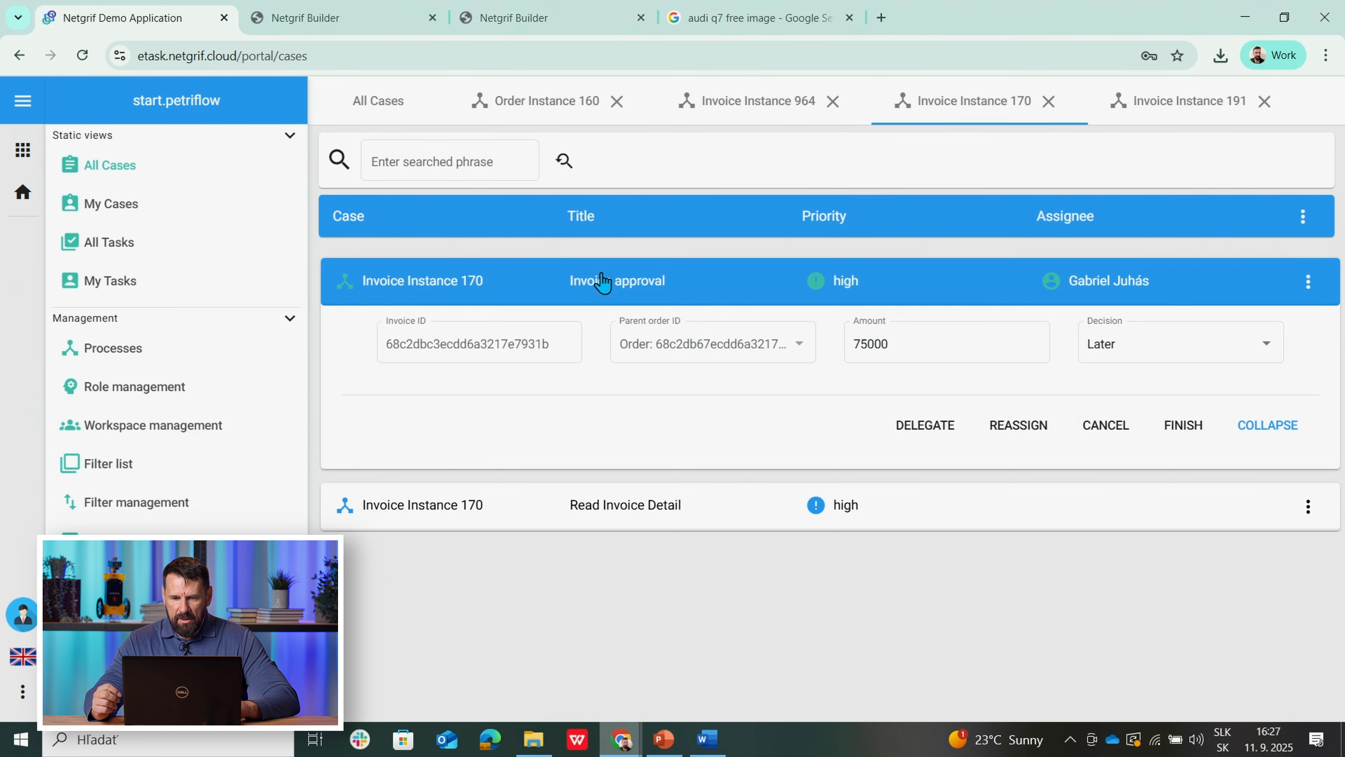
pyautogui.click(1182, 116)
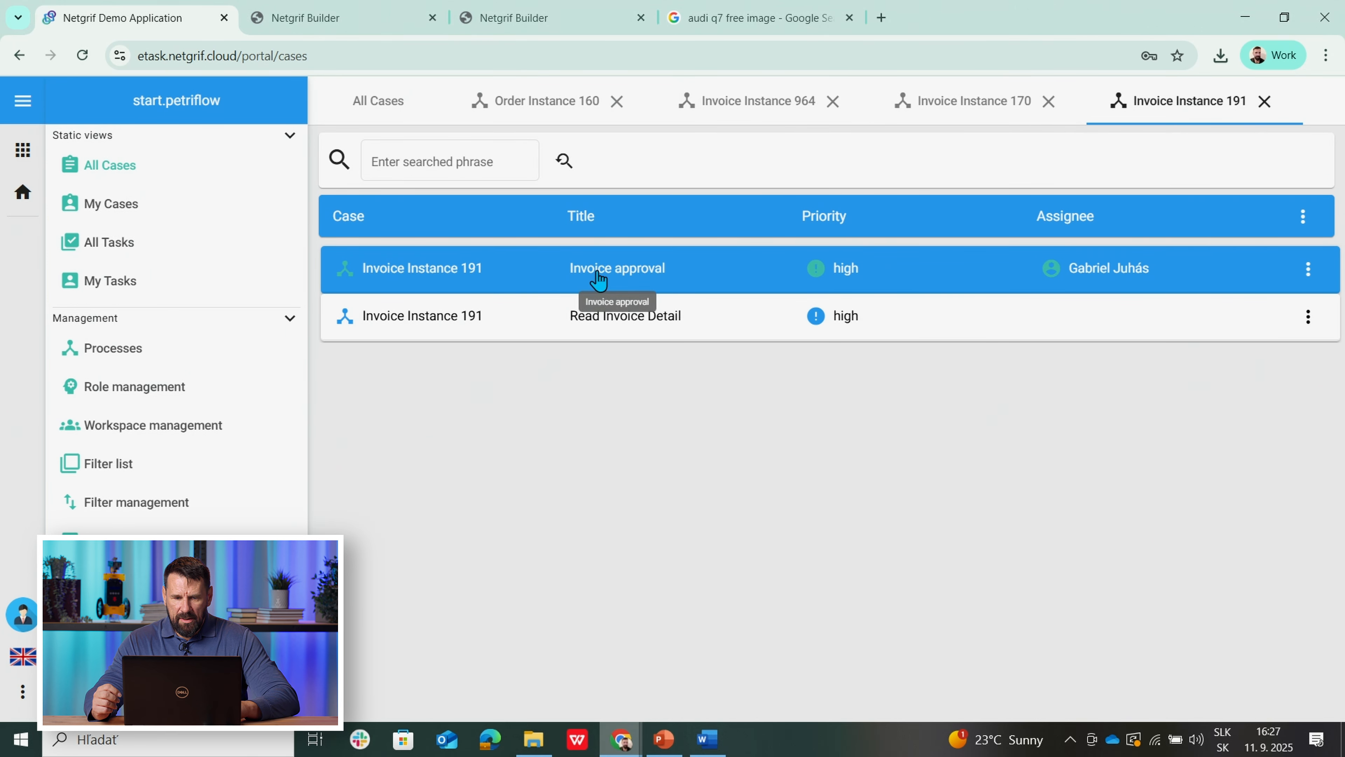
pyautogui.click(598, 280)
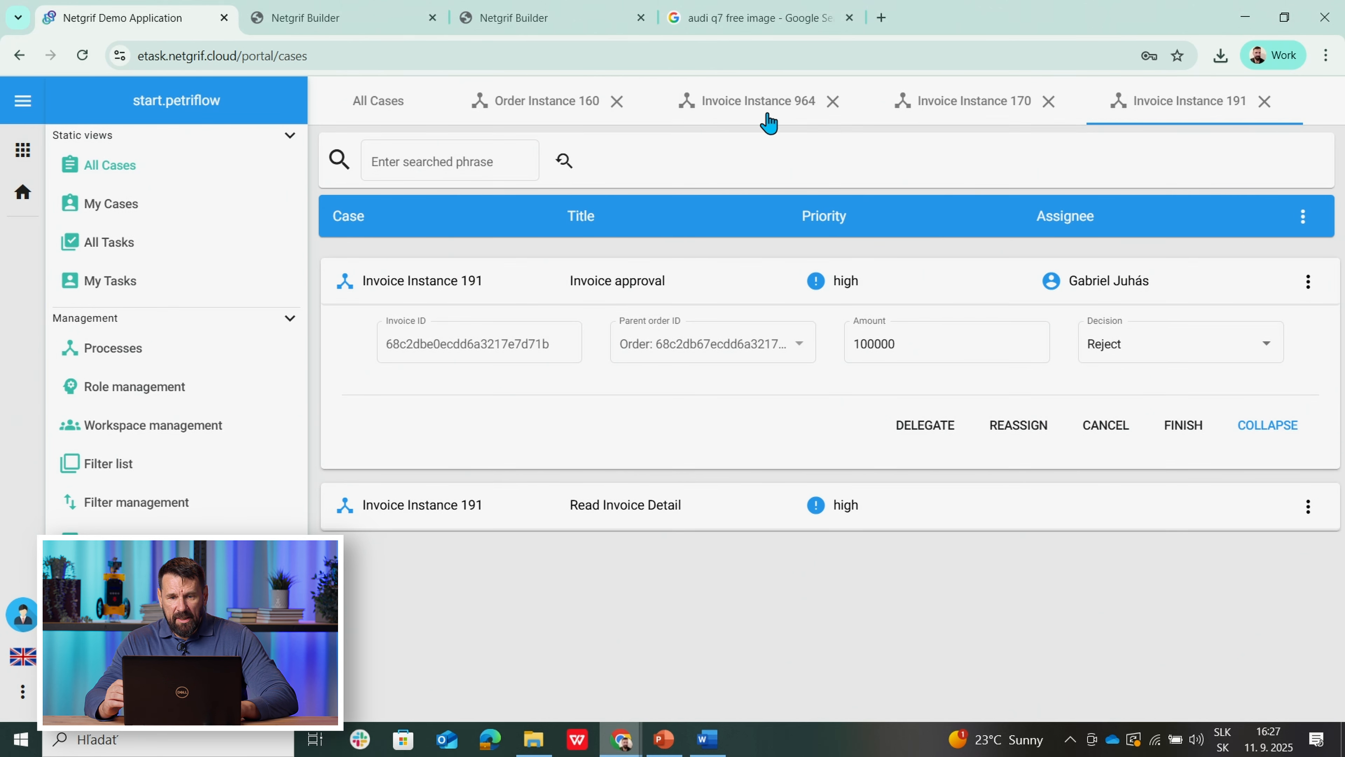
# Step: Review Order 160's Bulk Approval, recheck 964's 50000 Accept decision, then return to Order 160
pyautogui.click(540, 108)
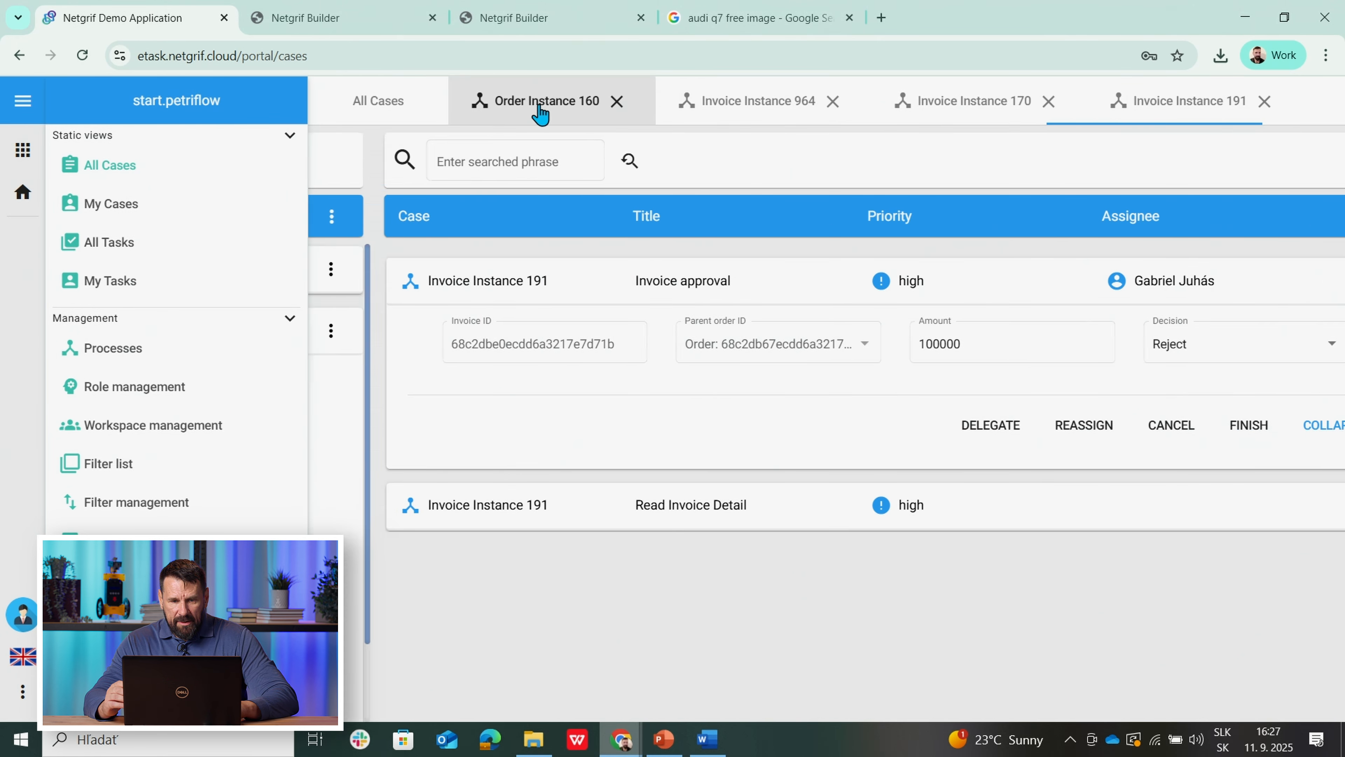
pyautogui.click(628, 329)
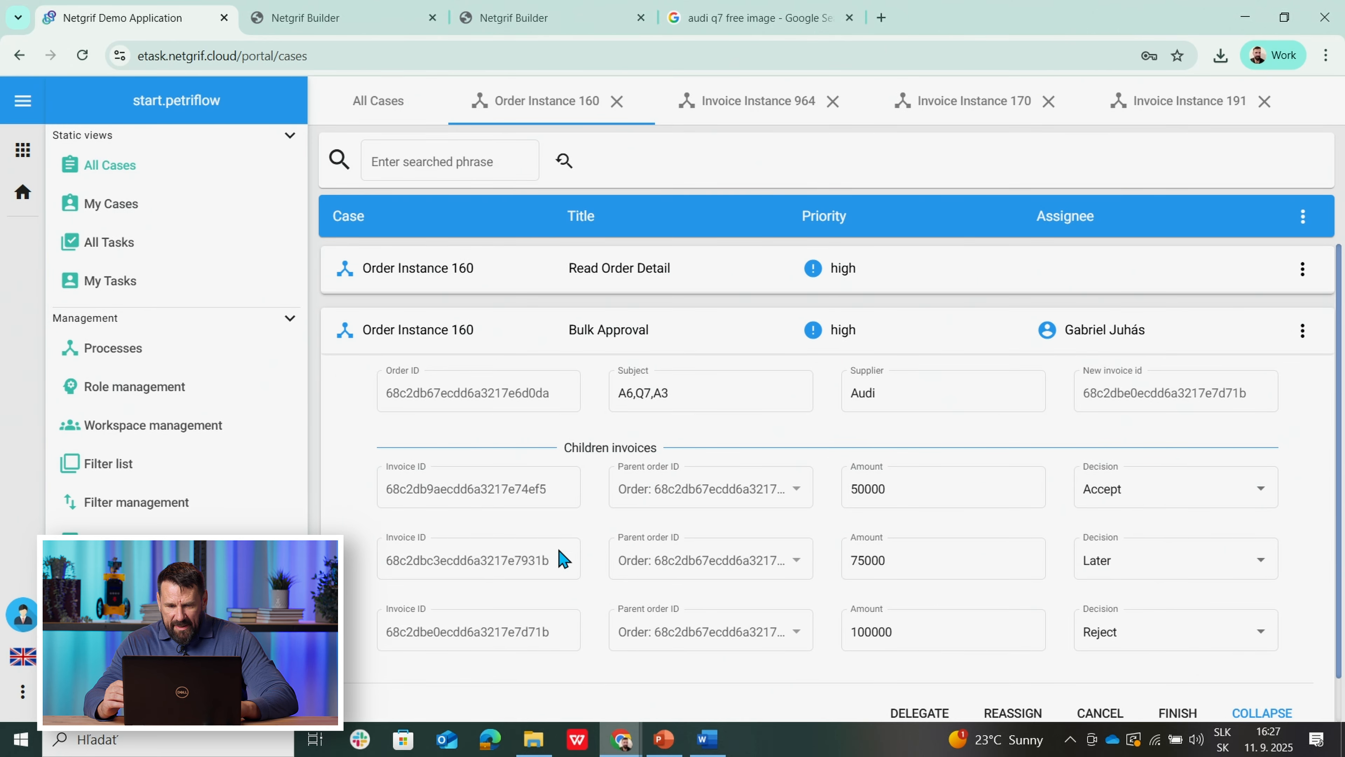
pyautogui.click(751, 118)
pyautogui.click(582, 292)
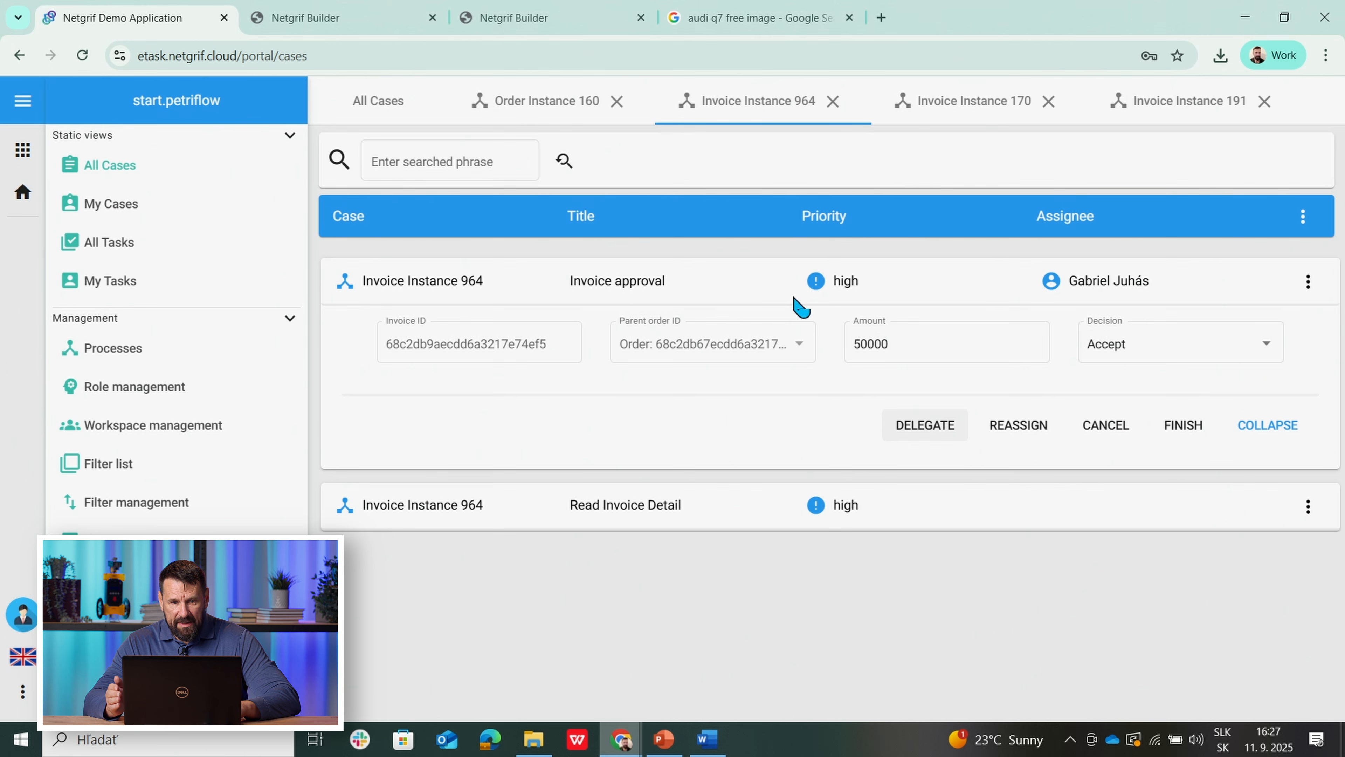
pyautogui.click(511, 108)
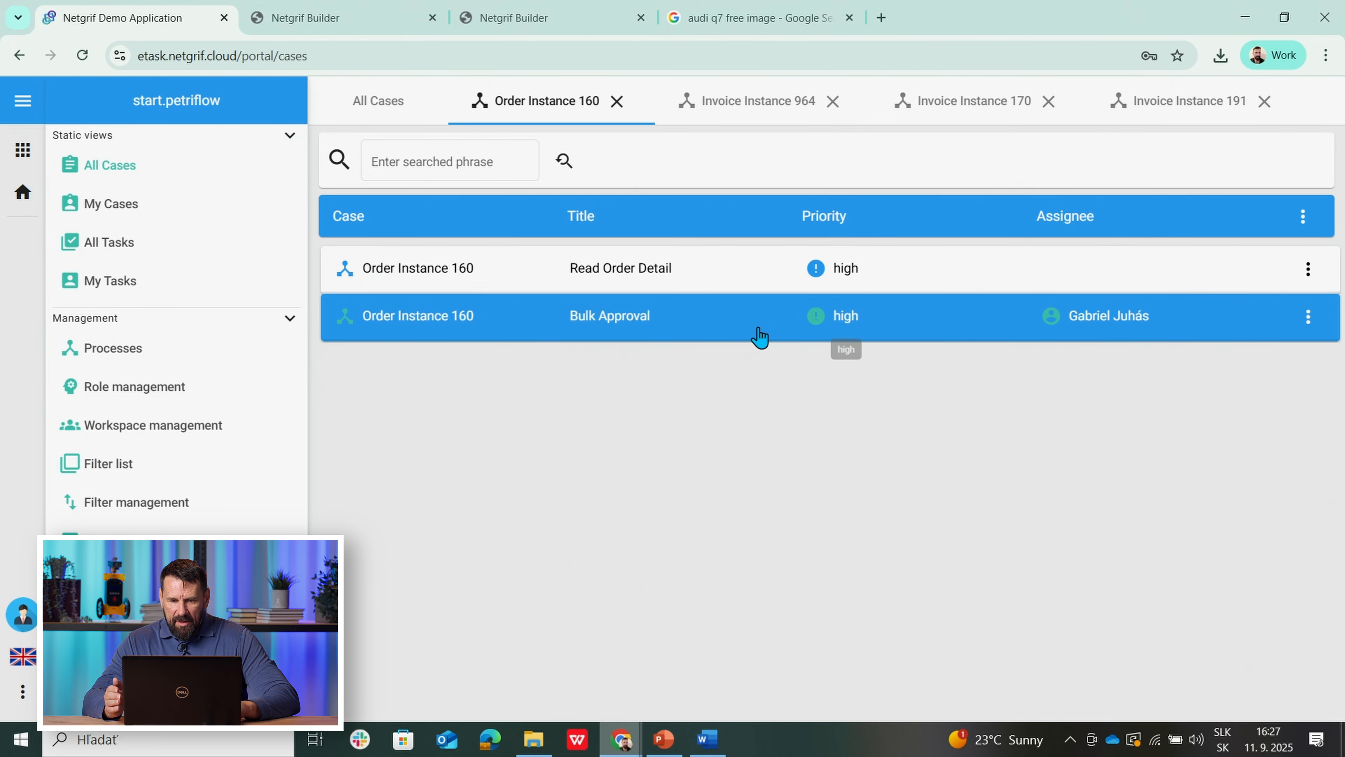
# Step: Finish Order 160's Bulk Approval and confirm Invoice Instance 964 now shows Invoice accepted
pyautogui.click(630, 332)
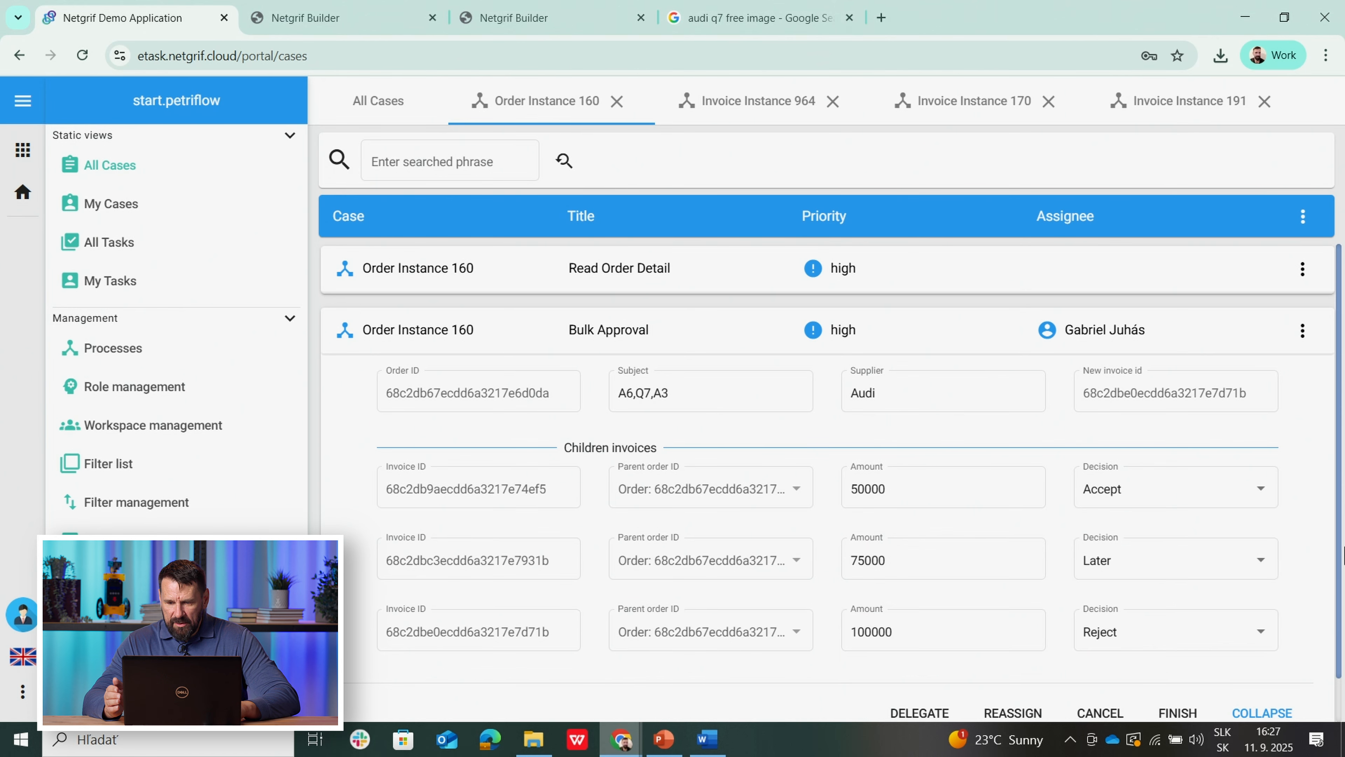
pyautogui.click(1177, 715)
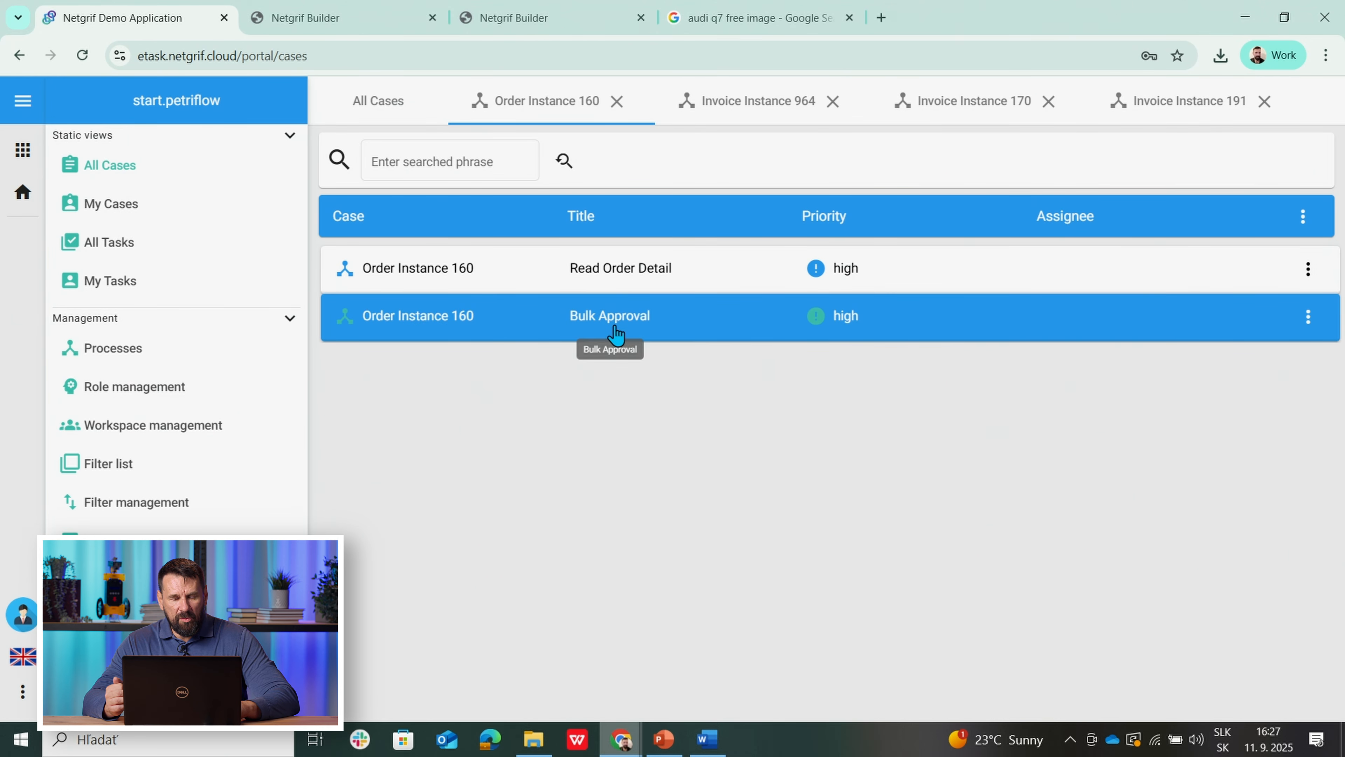
pyautogui.click(768, 111)
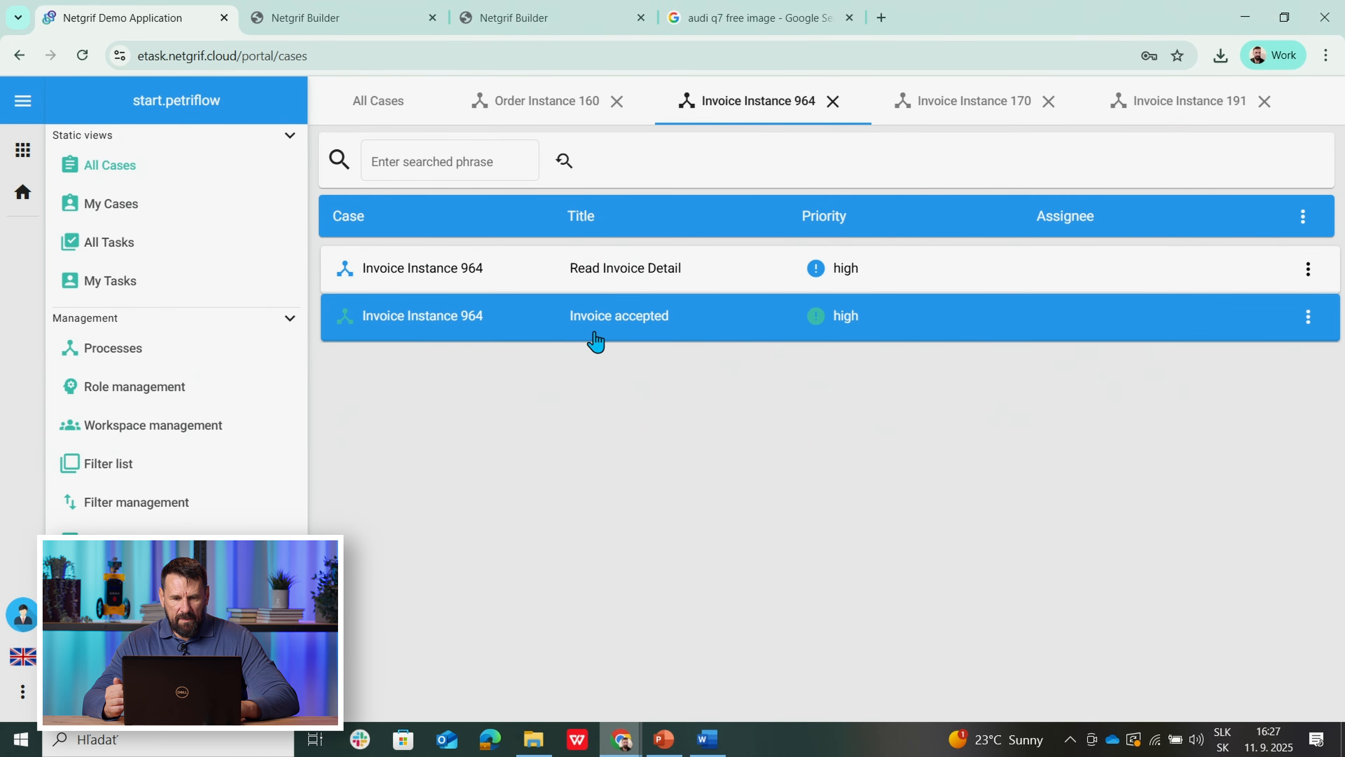
# Step: Verify 964 is accepted, 170 is still at Invoice approval per the builder model, and 191 is rejected
pyautogui.click(603, 335)
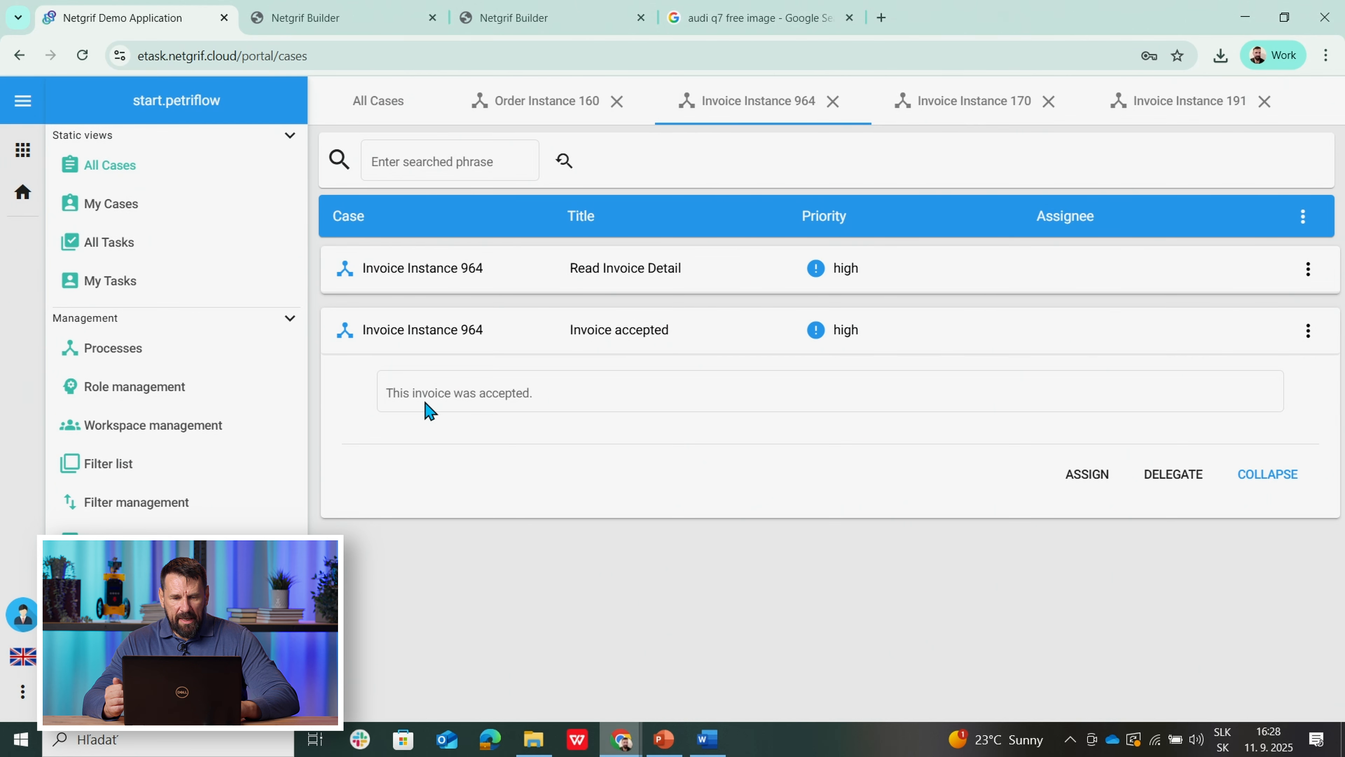
pyautogui.click(965, 103)
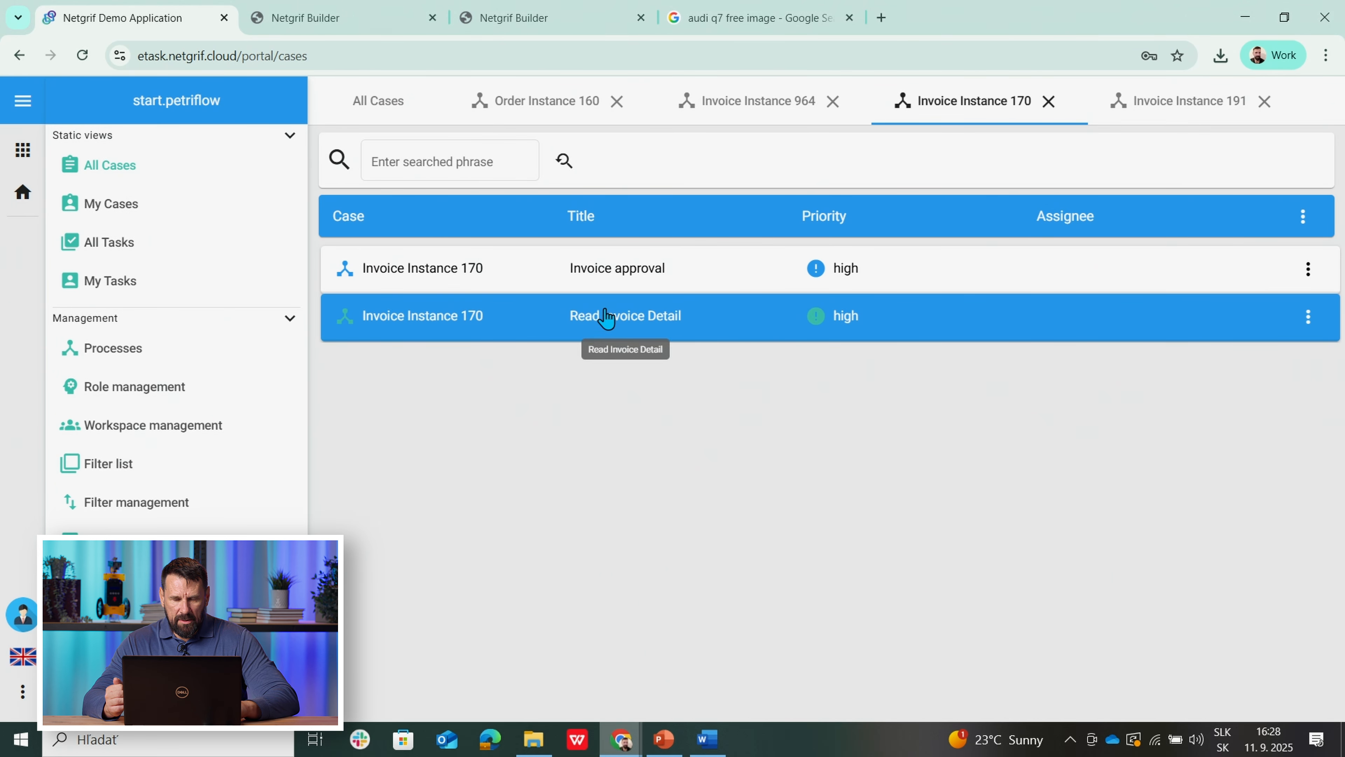
pyautogui.click(603, 334)
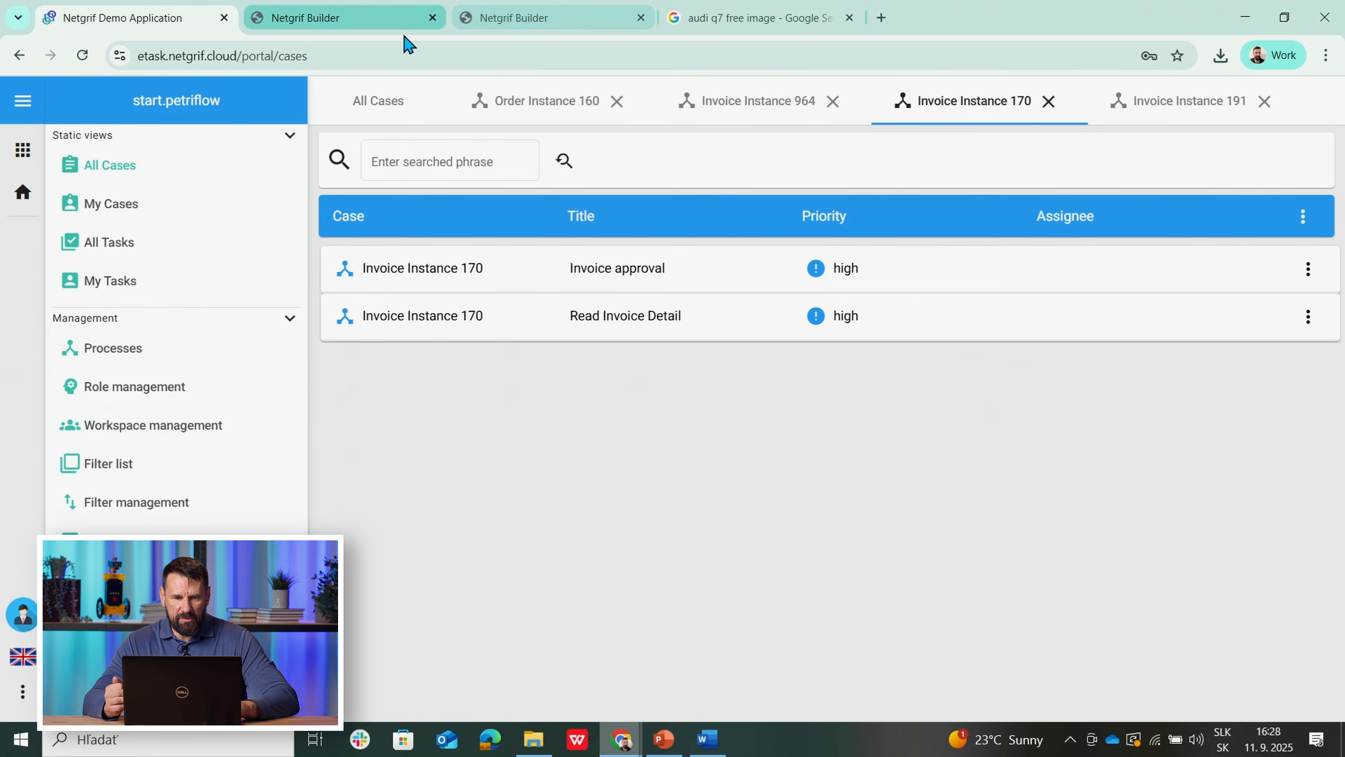
pyautogui.click(513, 20)
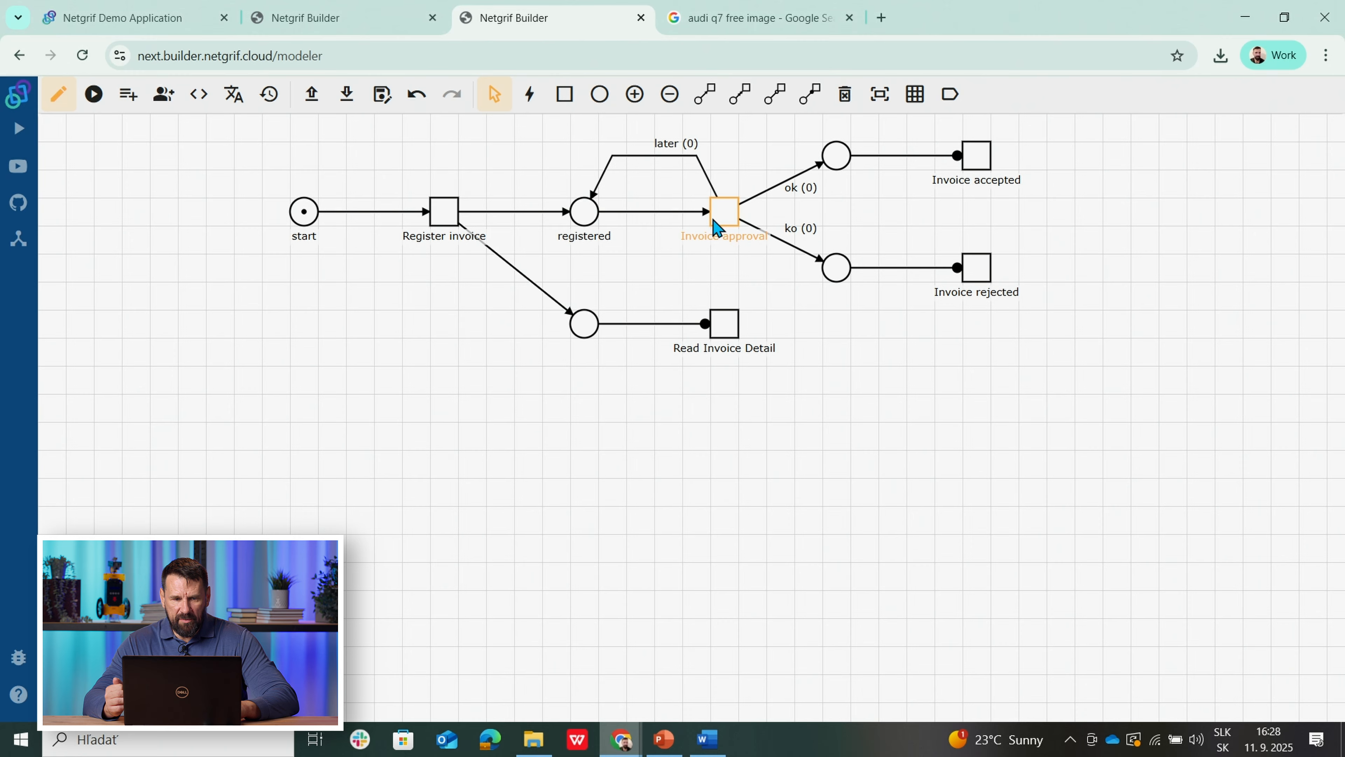
pyautogui.click(159, 15)
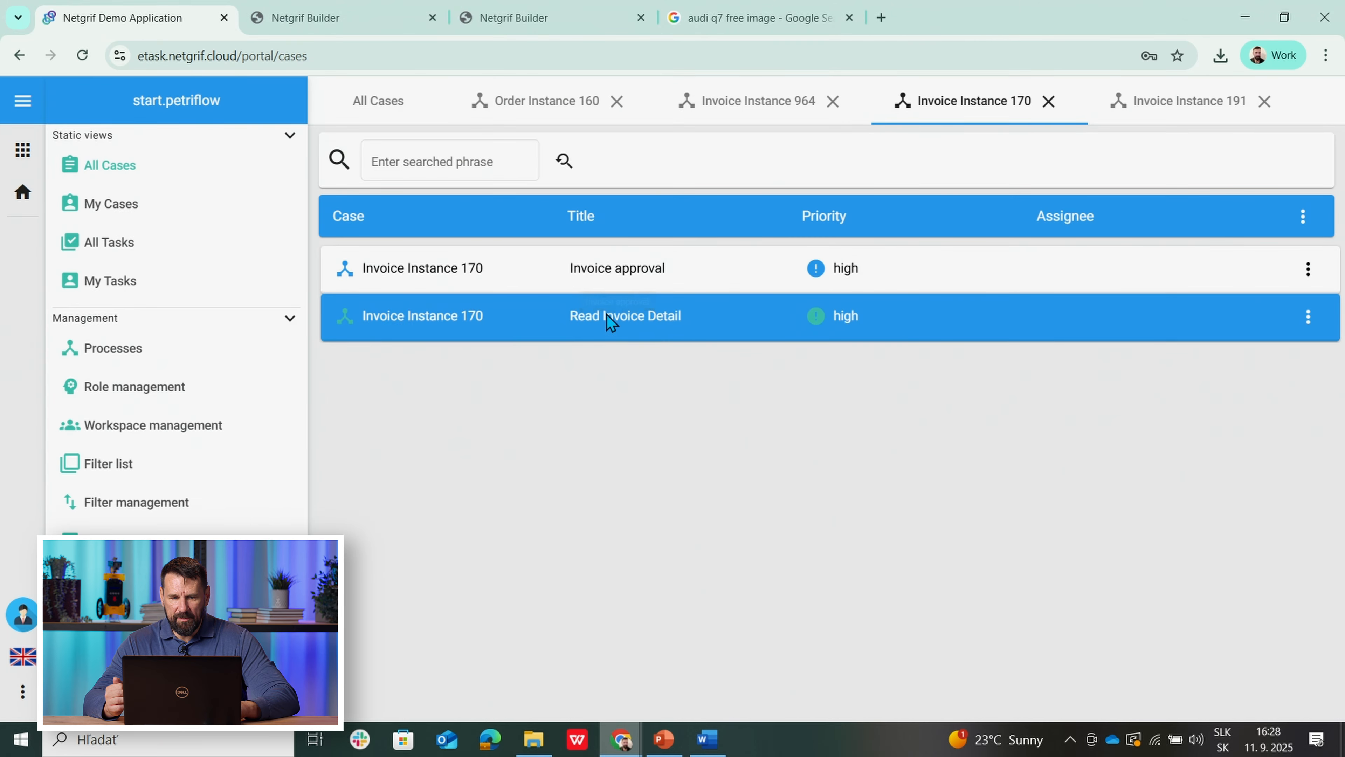
pyautogui.click(1180, 110)
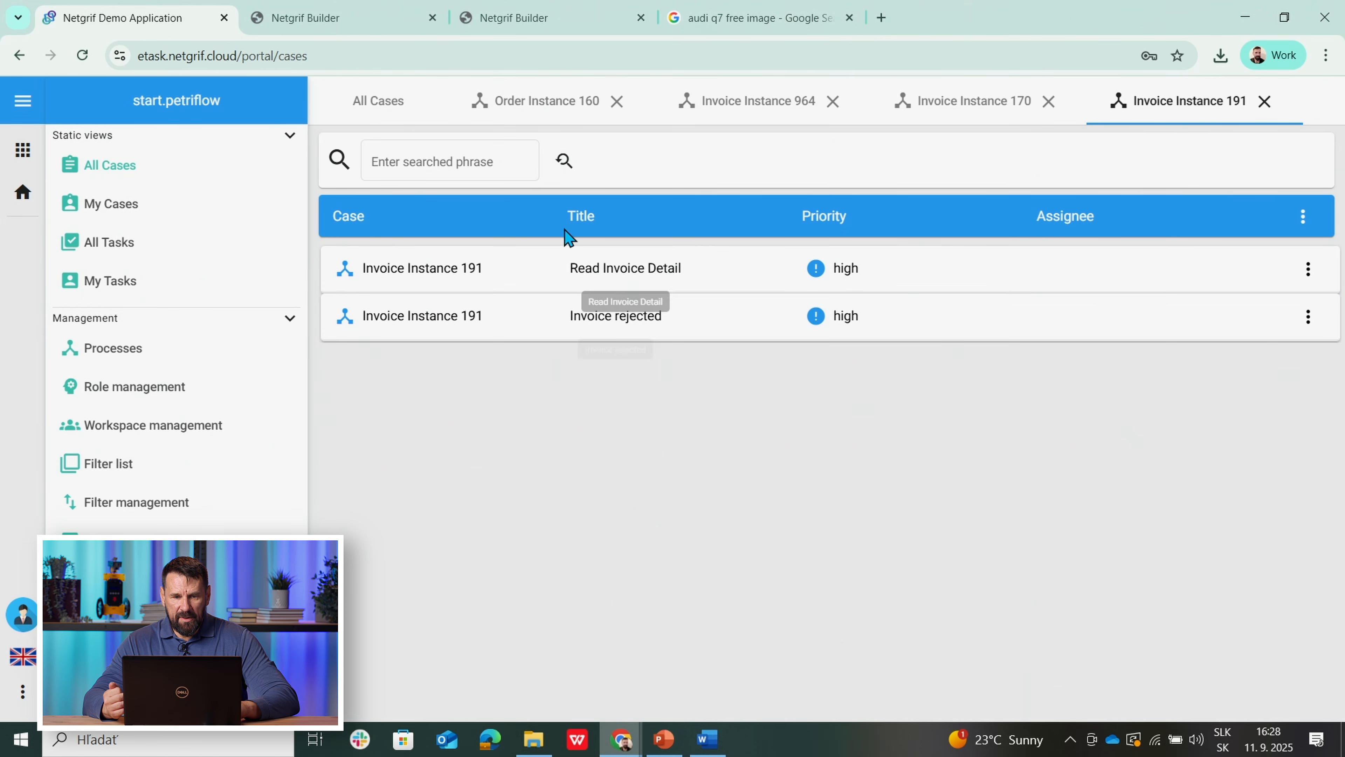
pyautogui.click(545, 95)
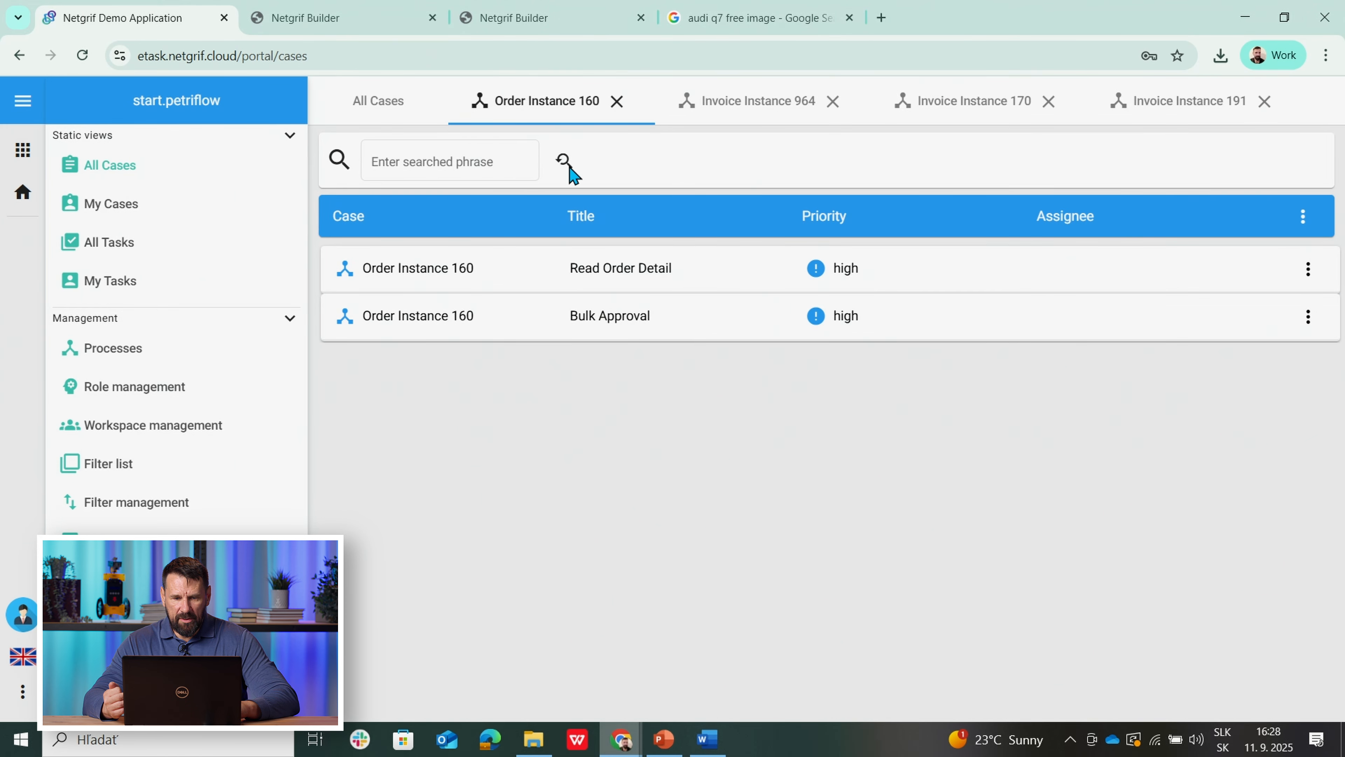
# Step: Reassign the Bulk Approval and open the Decision choices for the remaining 75000 Later invoice
pyautogui.click(603, 327)
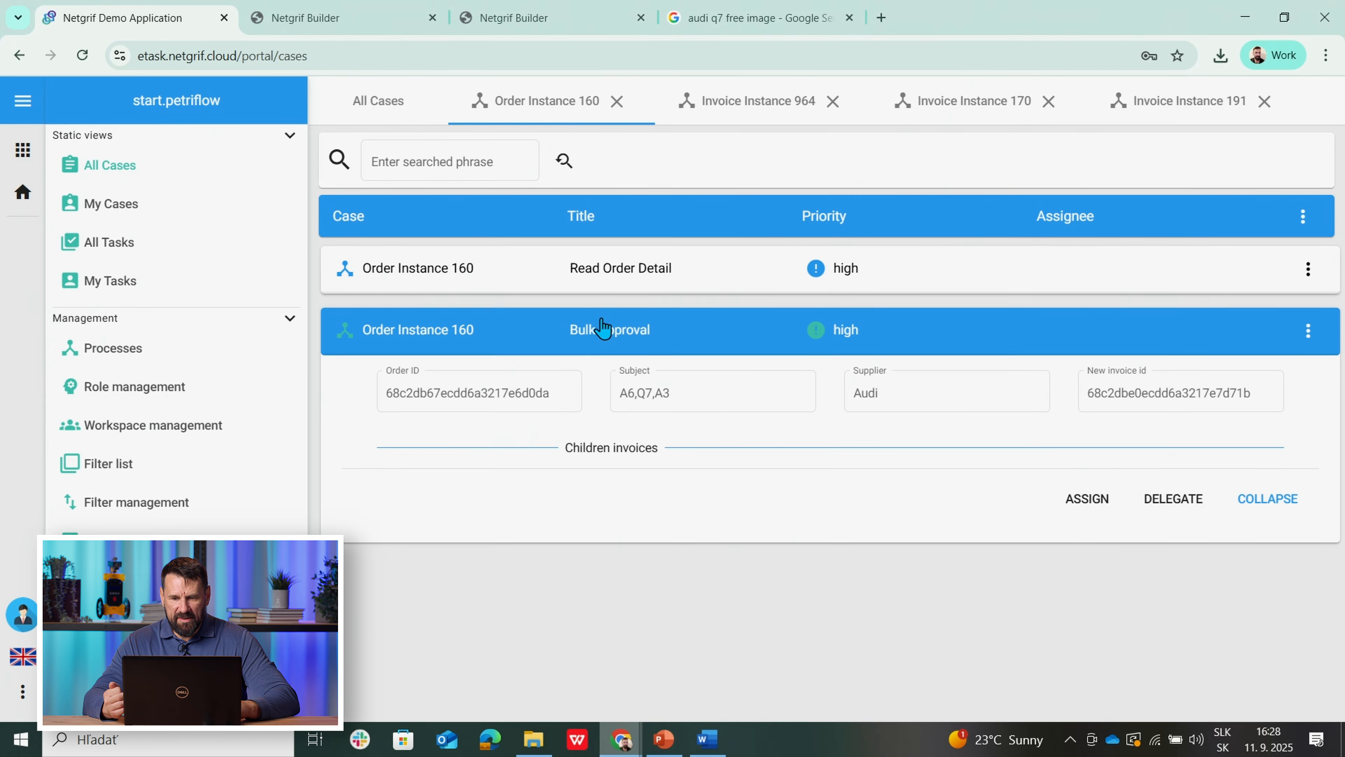
pyautogui.click(1092, 513)
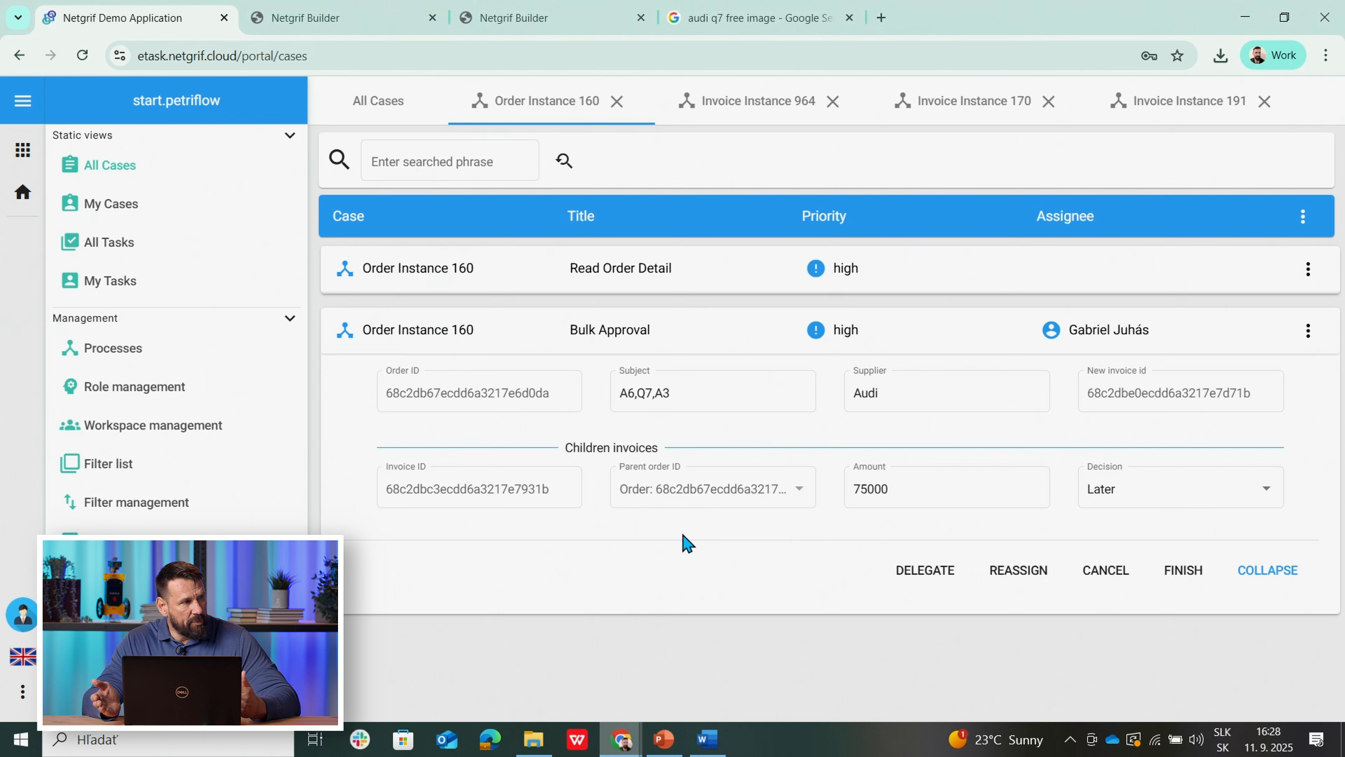
pyautogui.click(1159, 503)
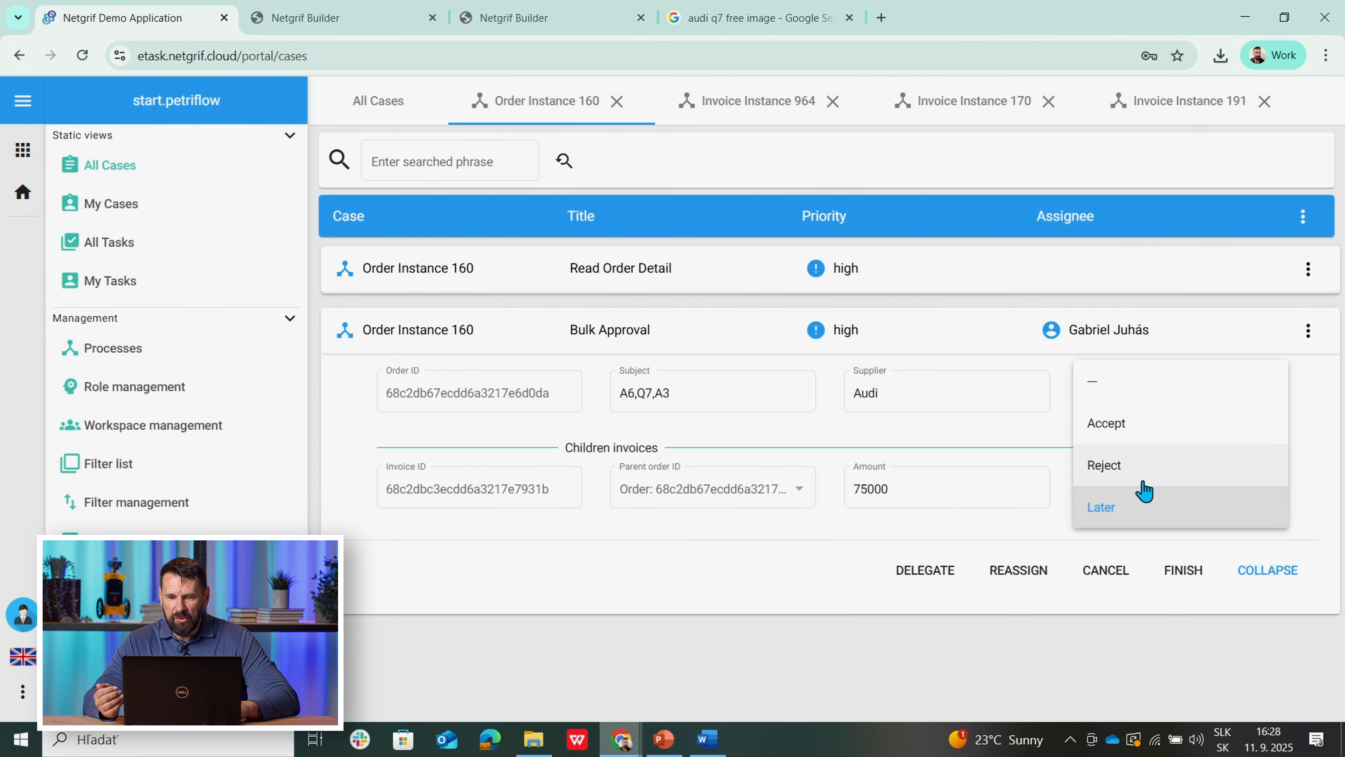